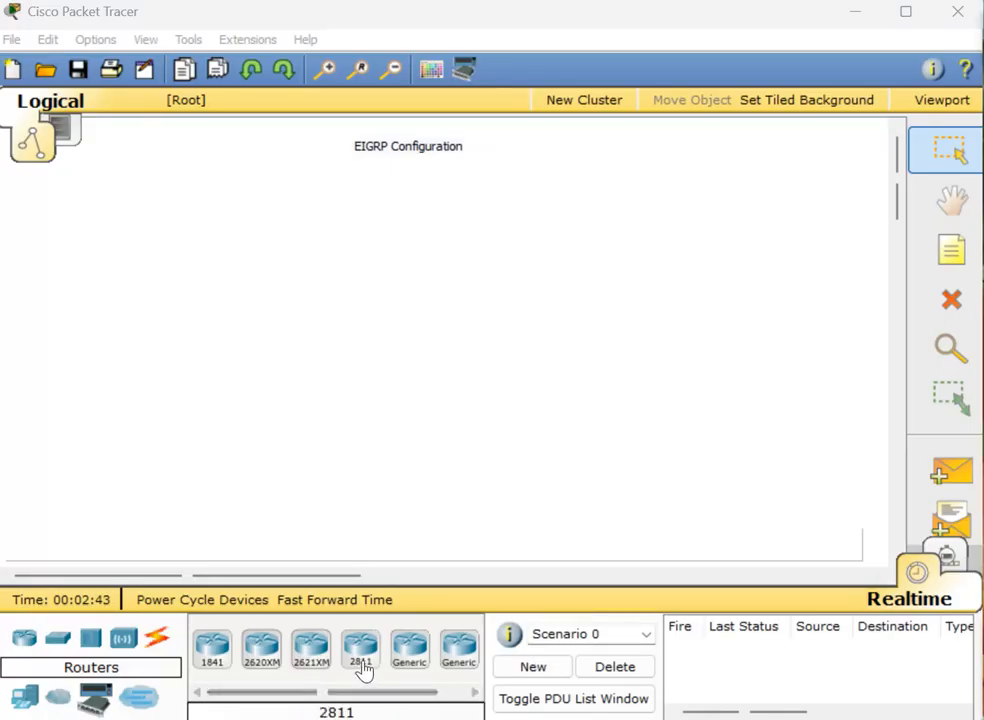
Place two 2811 routers side by side below the EIGRP Configuration title and one generic Switch-PT beneath each router.
left_click_drag(362, 655, 145, 210)
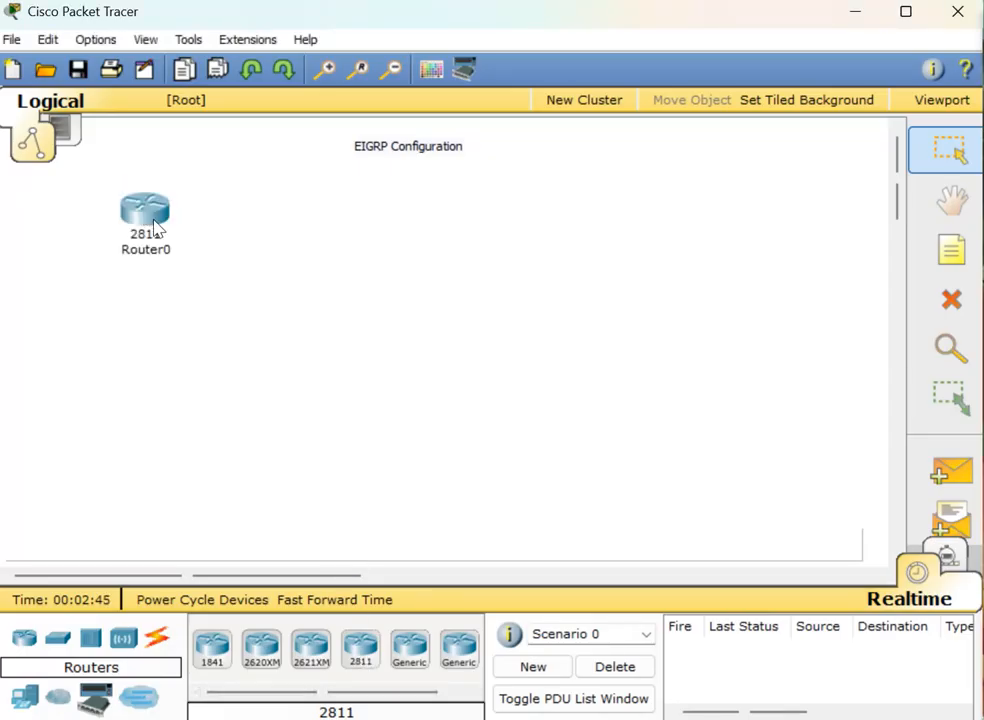
left_click_drag(368, 663, 366, 221)
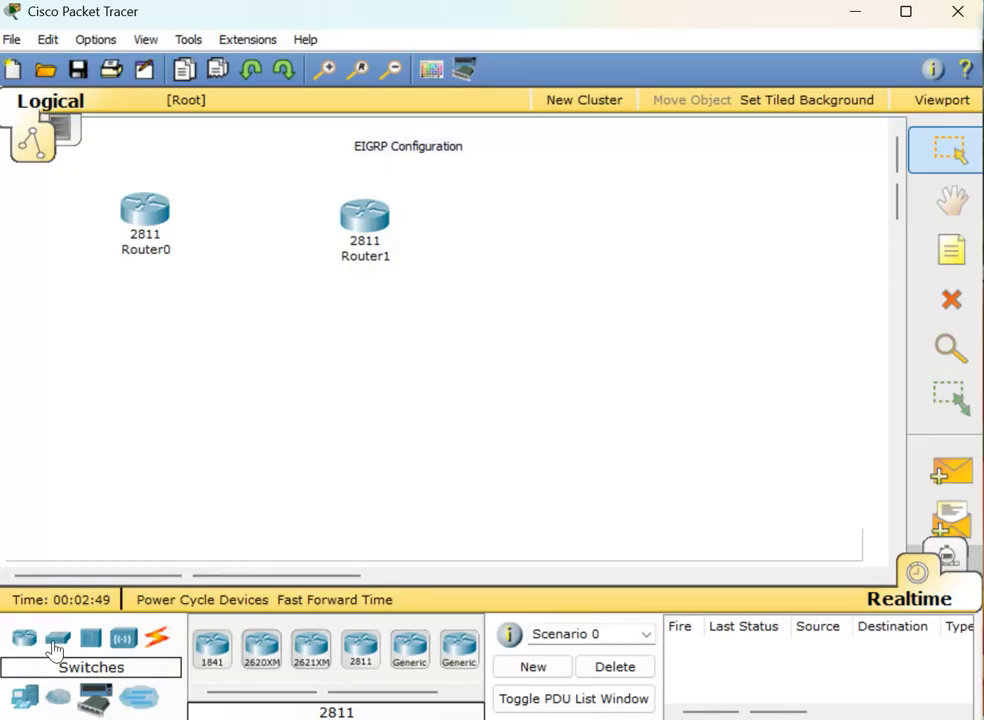
left_click(55, 645)
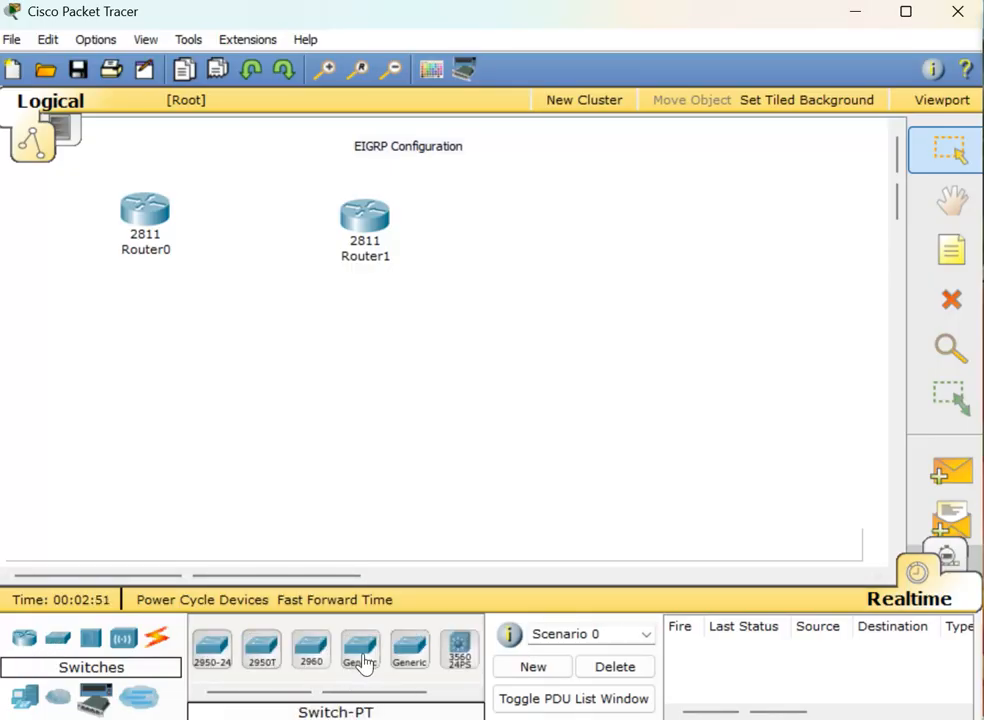
left_click_drag(365, 660, 134, 348)
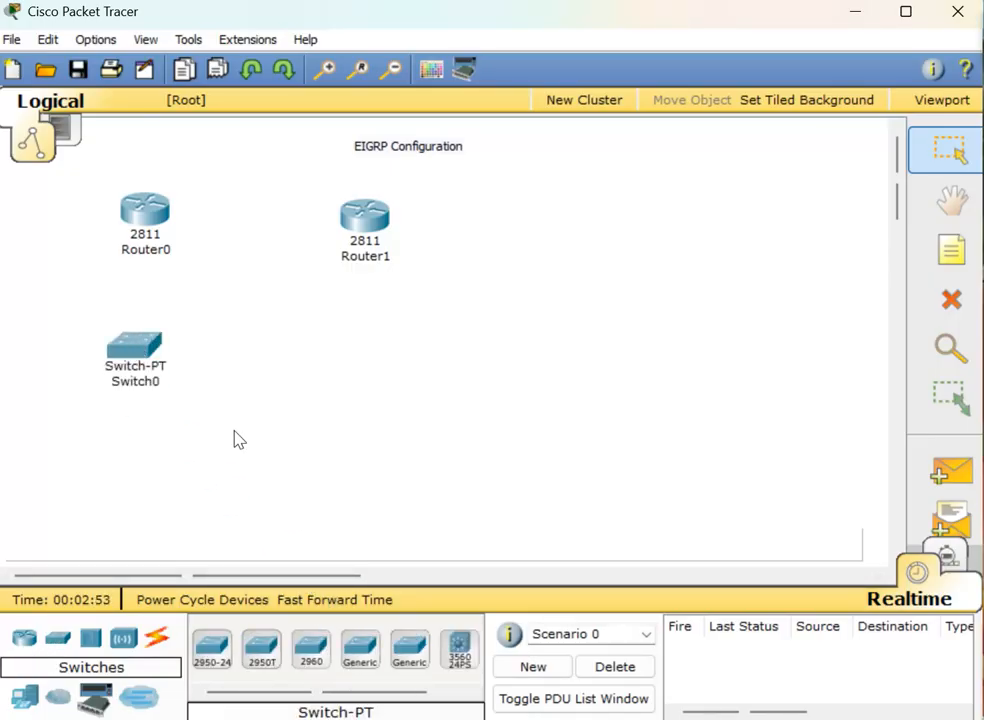
left_click_drag(410, 662, 360, 358)
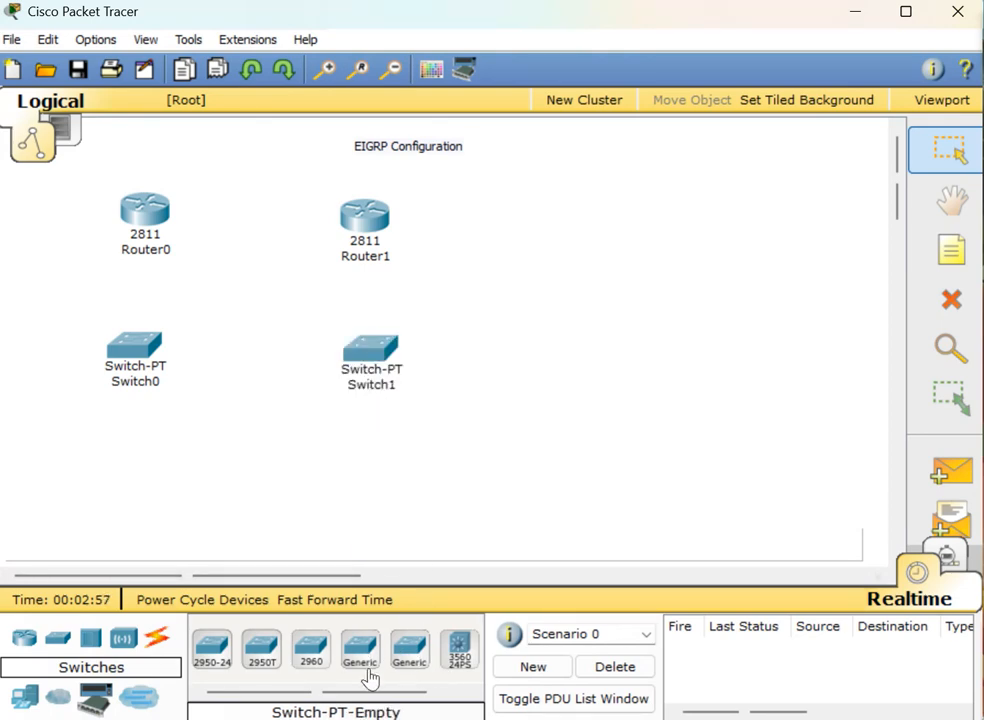
Place four generic PCs in a row at the bottom of the topology, two beneath each switch.
left_click(24, 697)
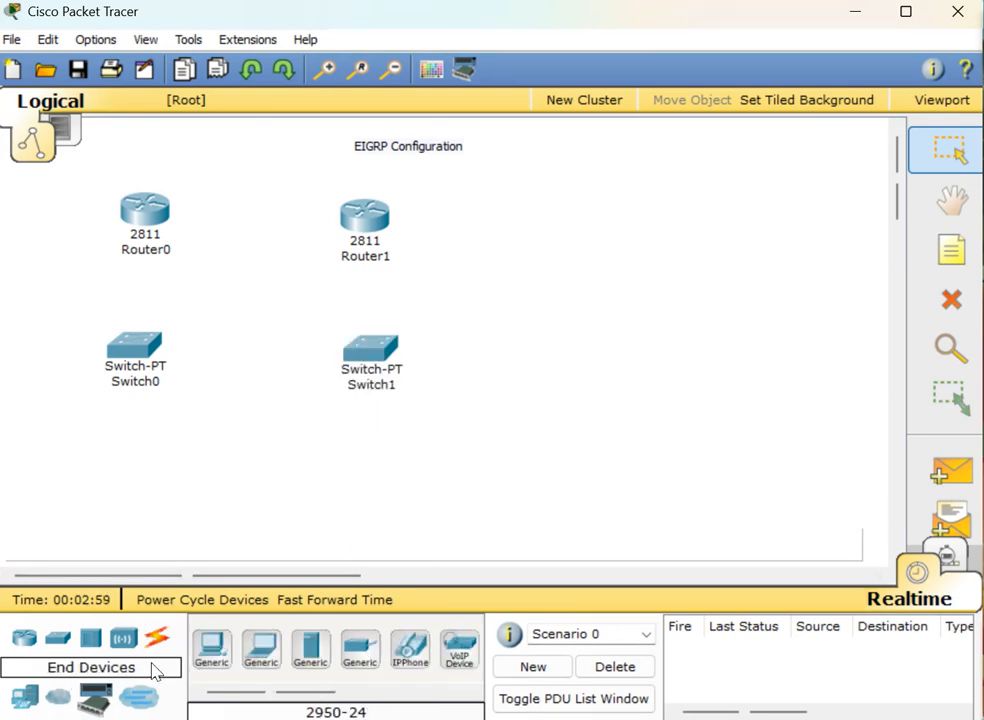
left_click(212, 648)
left_click(78, 478)
left_click(212, 648)
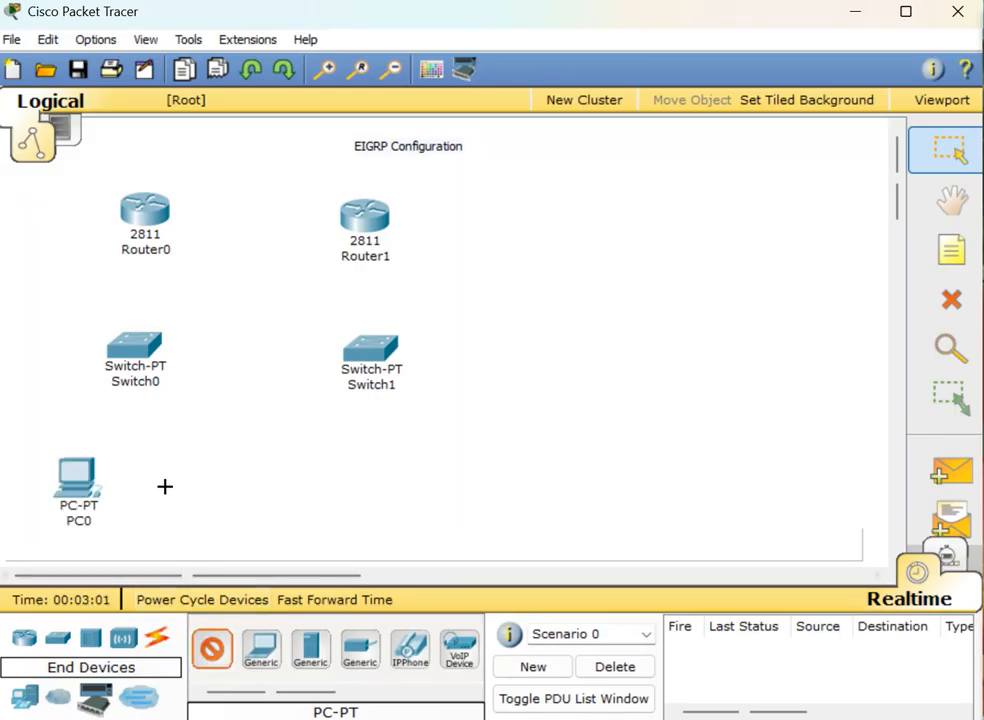
left_click(168, 484)
left_click(212, 648)
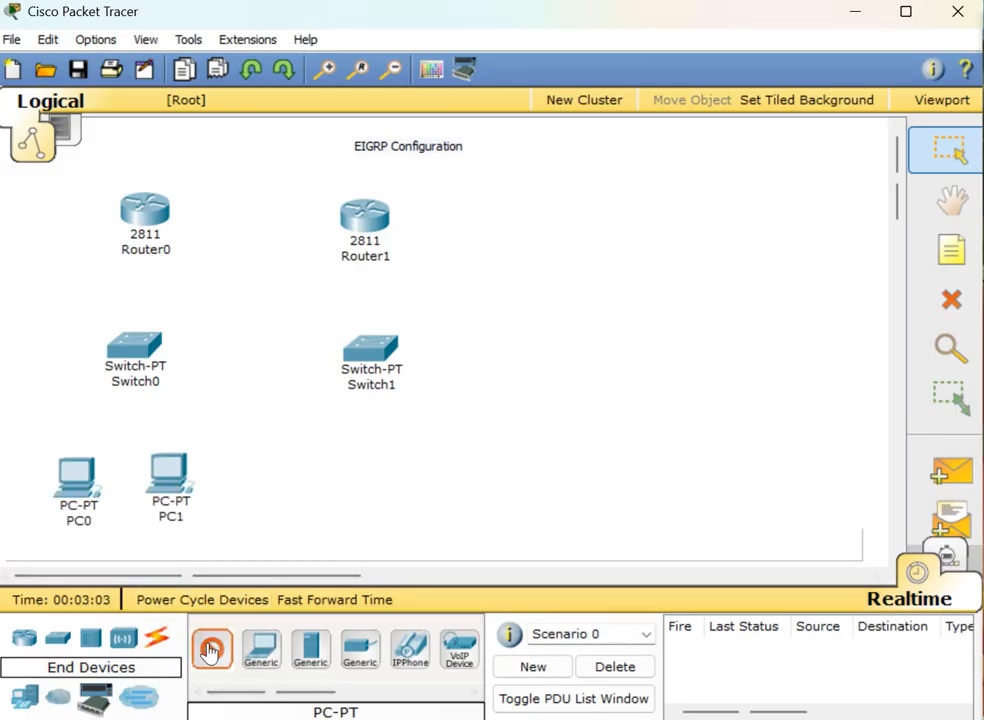
left_click(307, 468)
left_click(212, 648)
left_click(410, 472)
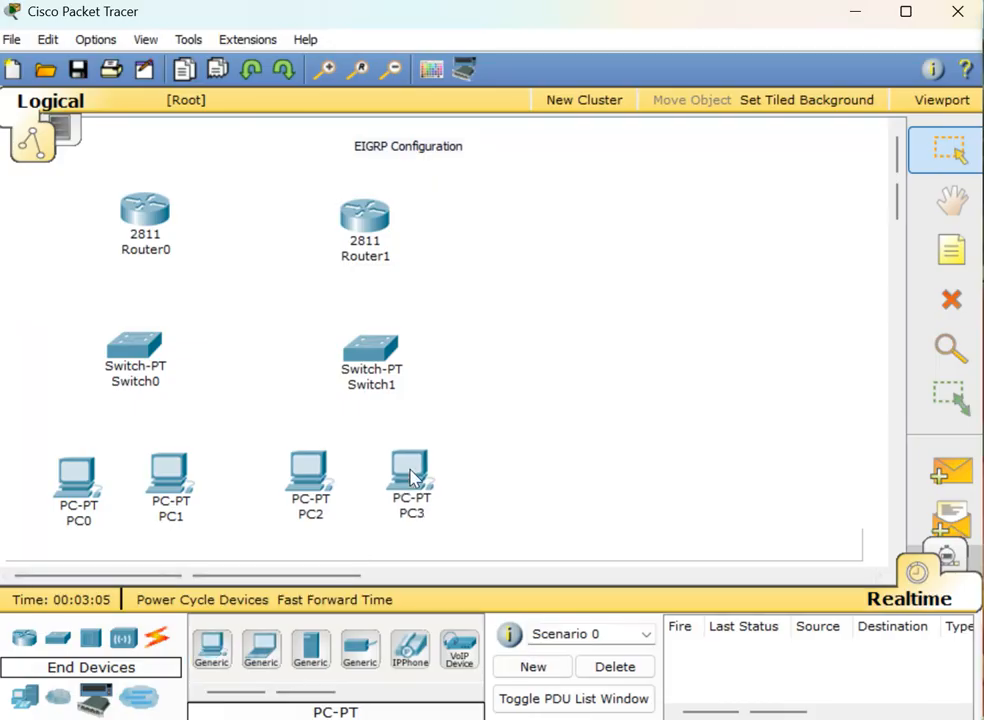
Connect PC0 and PC1 to Switch0 with automatically chosen connection types.
left_click(157, 637)
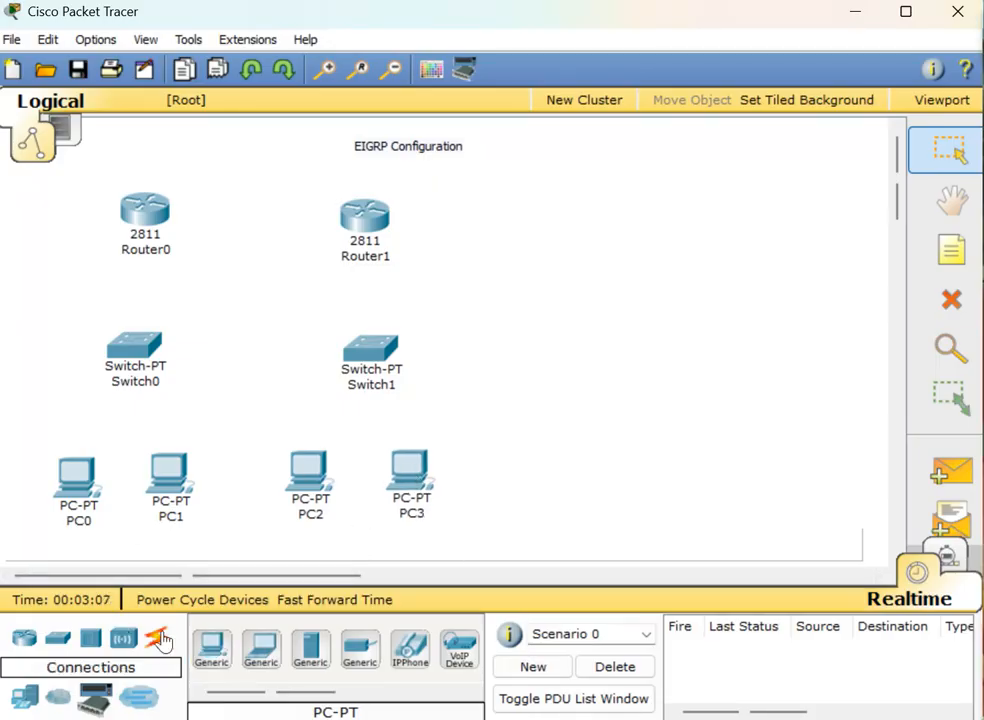
left_click(212, 648)
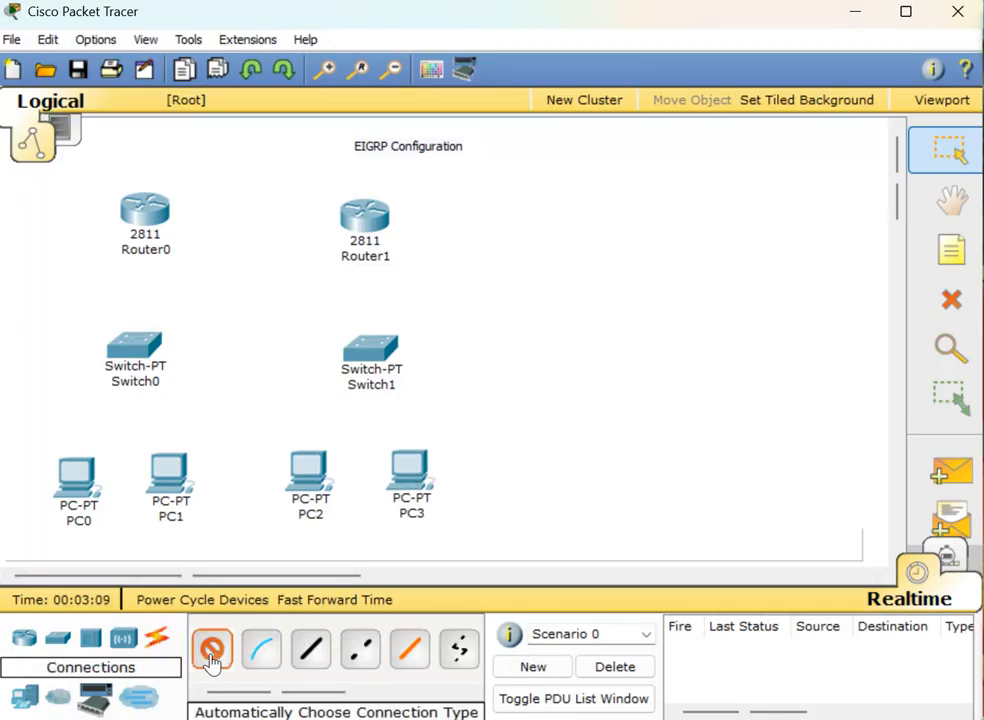
left_click(80, 468)
left_click(131, 348)
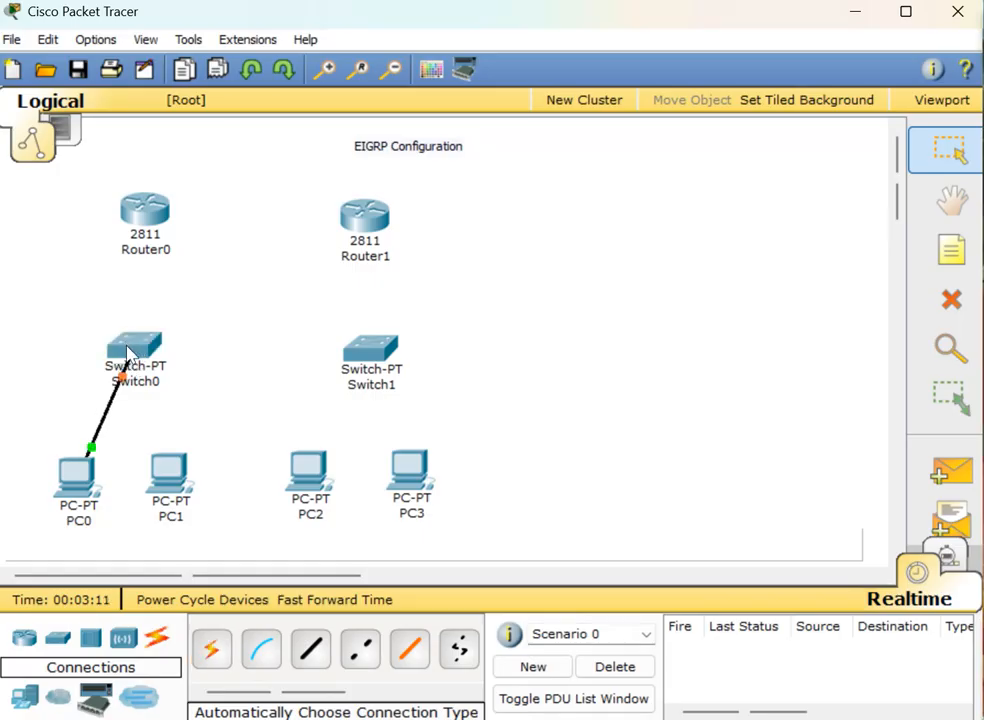
left_click(211, 652)
left_click(172, 462)
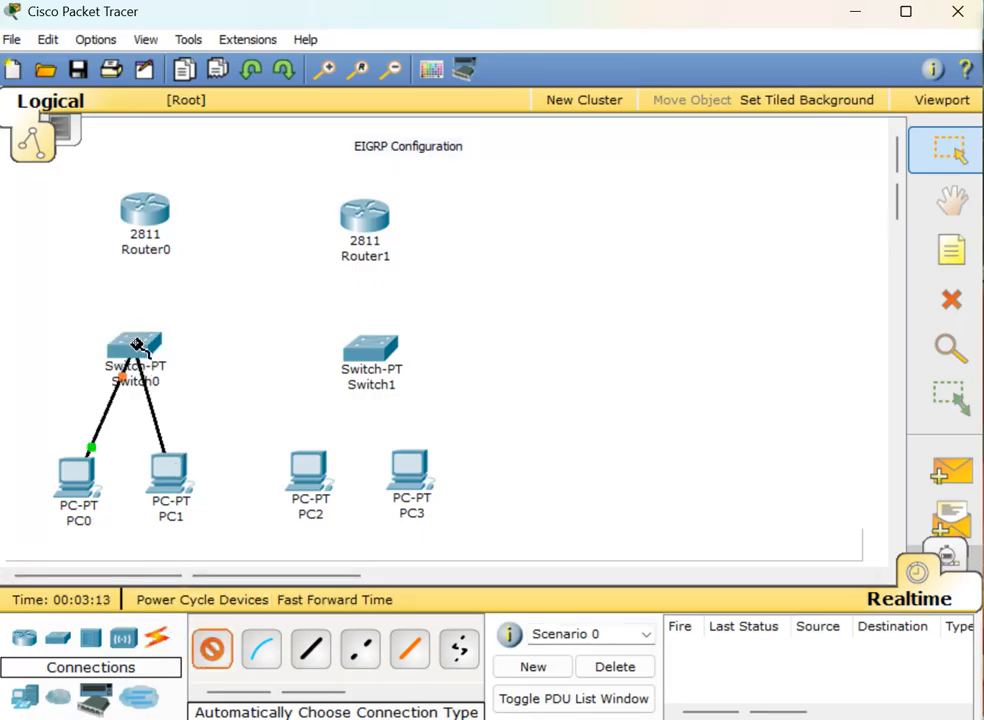
left_click(136, 346)
Connect PC2 to Switch1 with an automatic connection, and PC3 to Switch1's FastEthernet1/1 port with a copper straight-through cable.
left_click(212, 650)
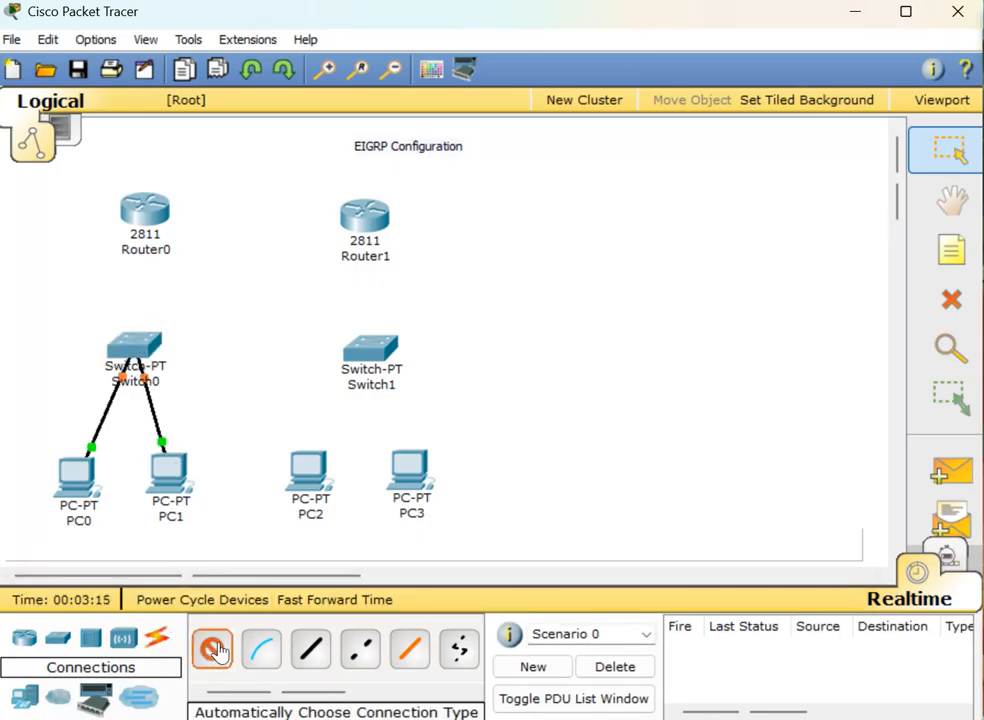
left_click(314, 478)
left_click(372, 350)
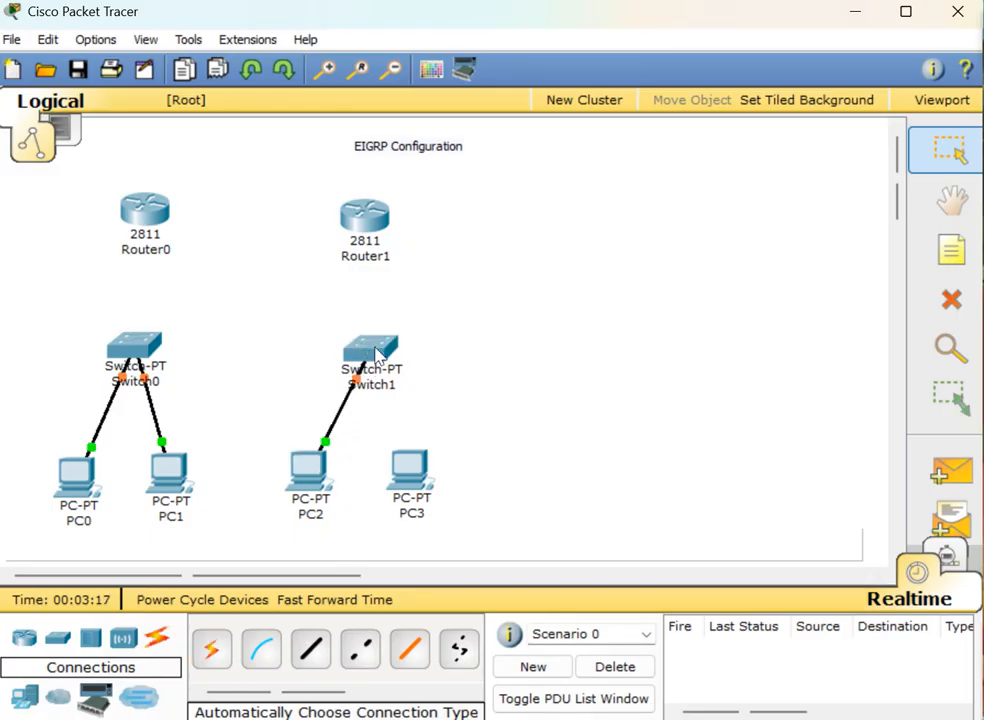
left_click(319, 656)
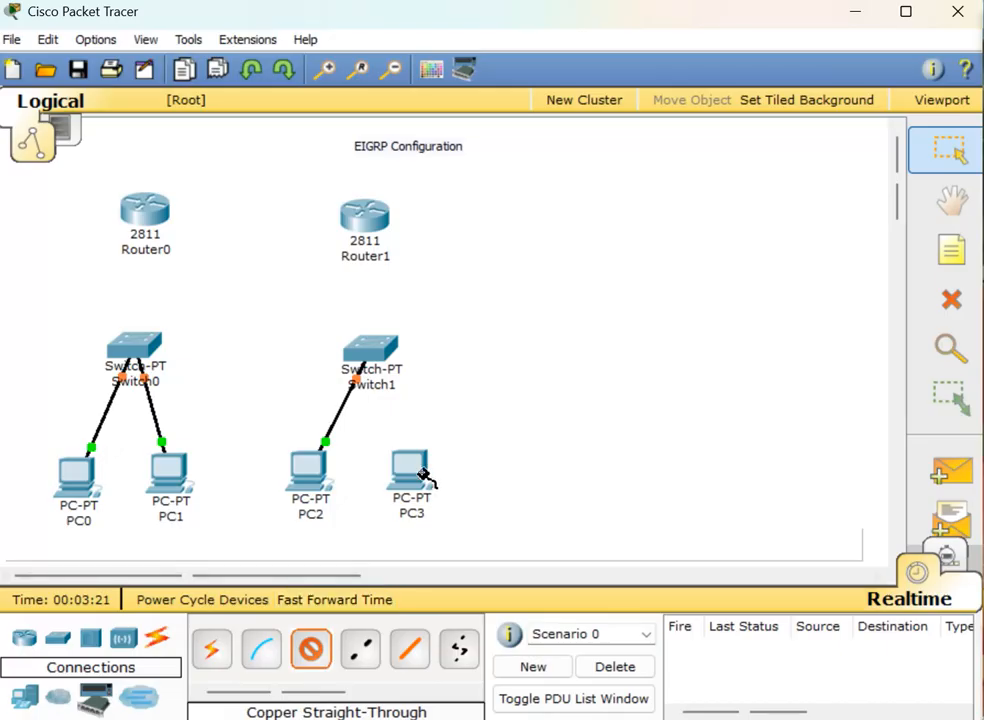
left_click(390, 458)
left_click(464, 496)
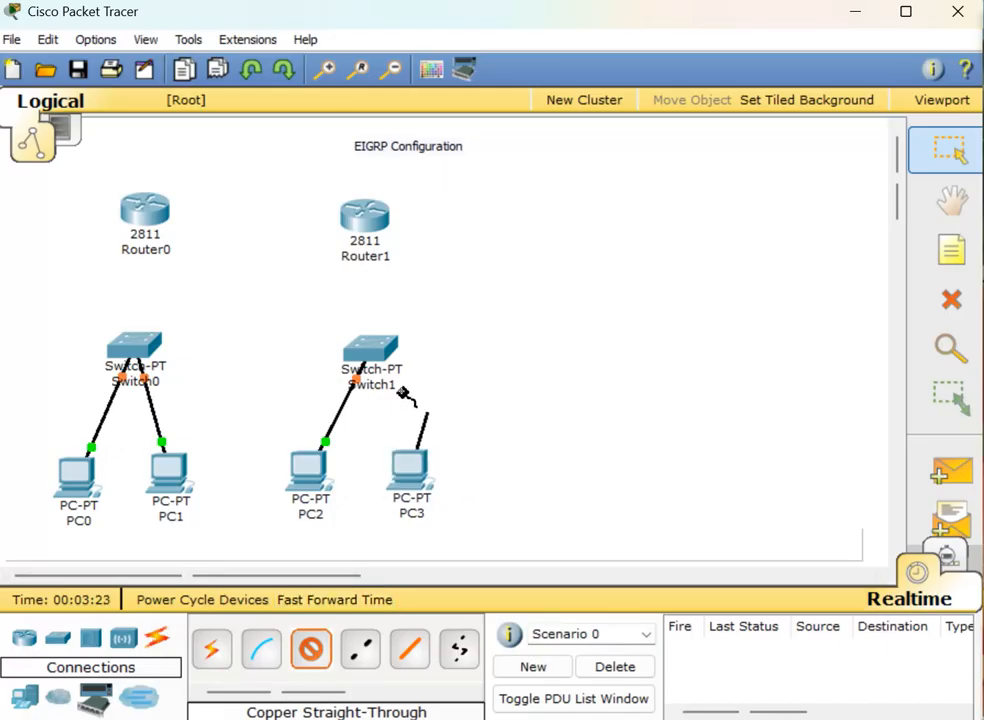
left_click(378, 348)
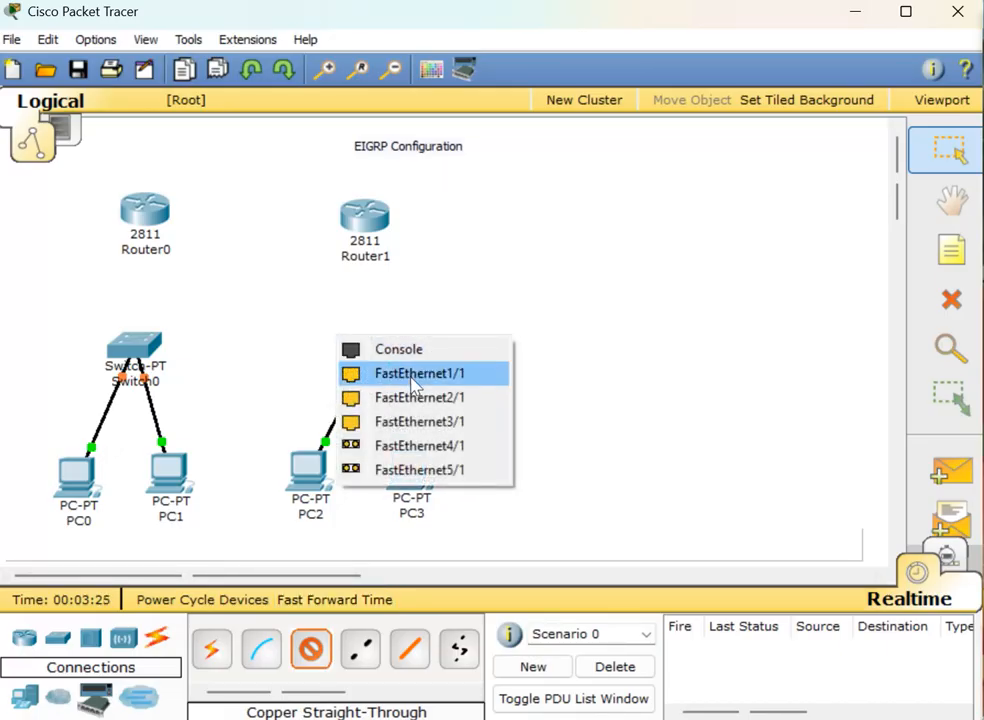
left_click(412, 382)
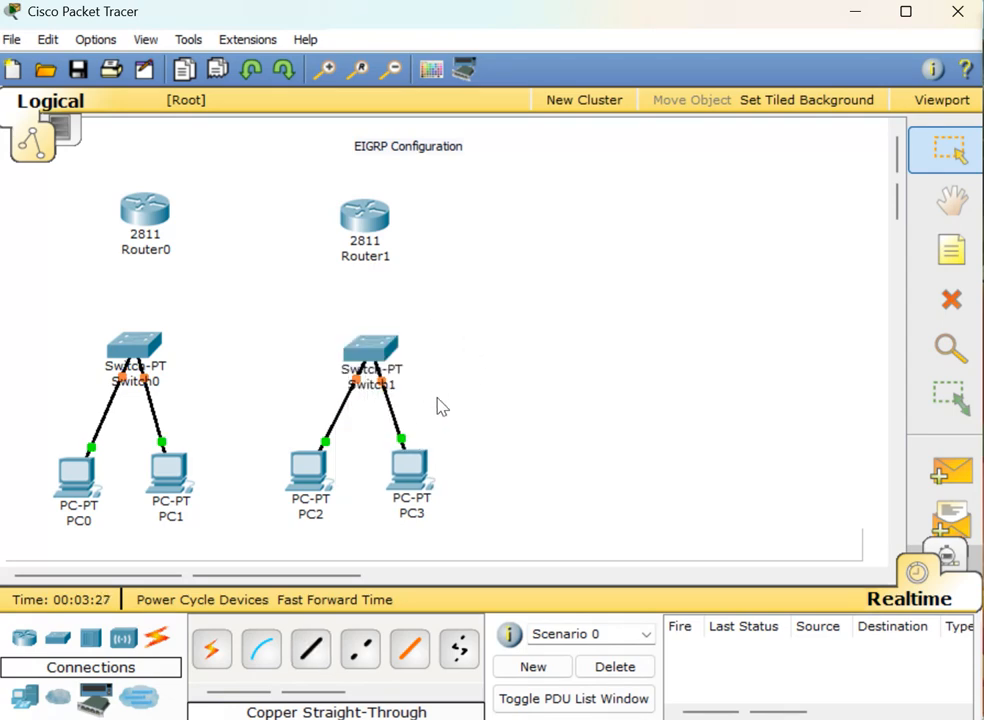
Connect Switch0 to Router0 and Switch1 to Router1 with automatically chosen connection types.
left_click(212, 650)
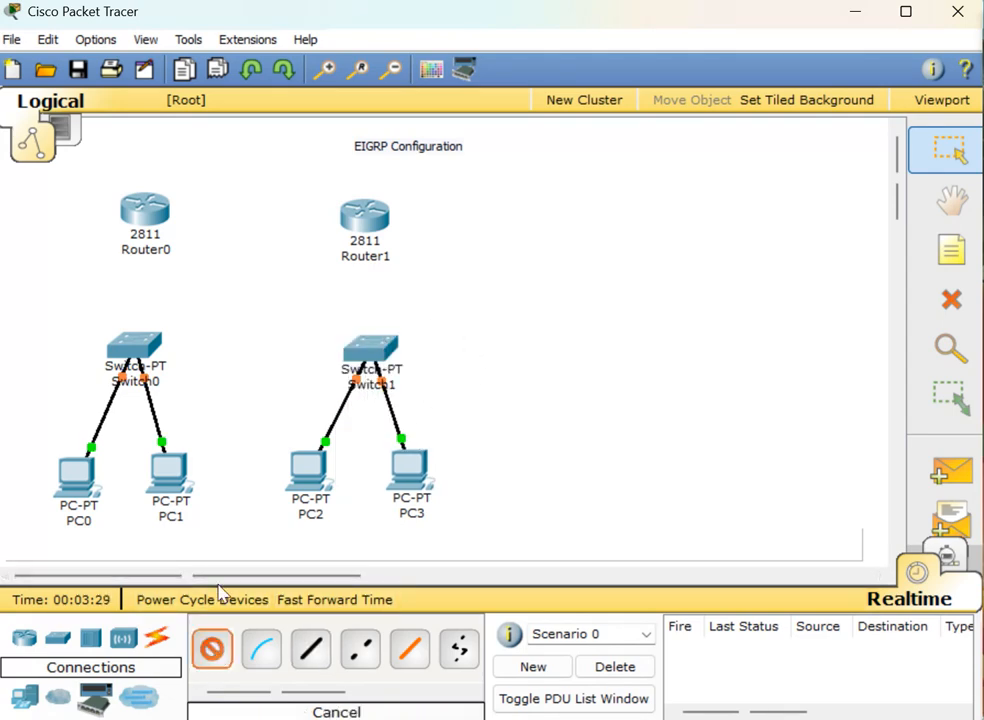
left_click(121, 345)
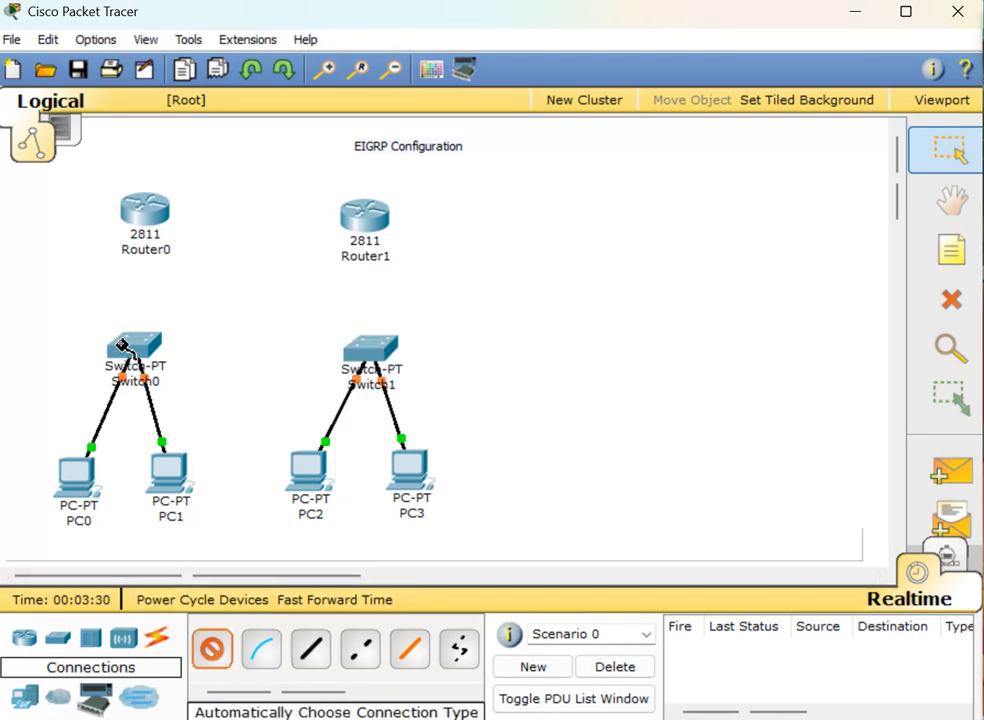
left_click(142, 212)
left_click(212, 652)
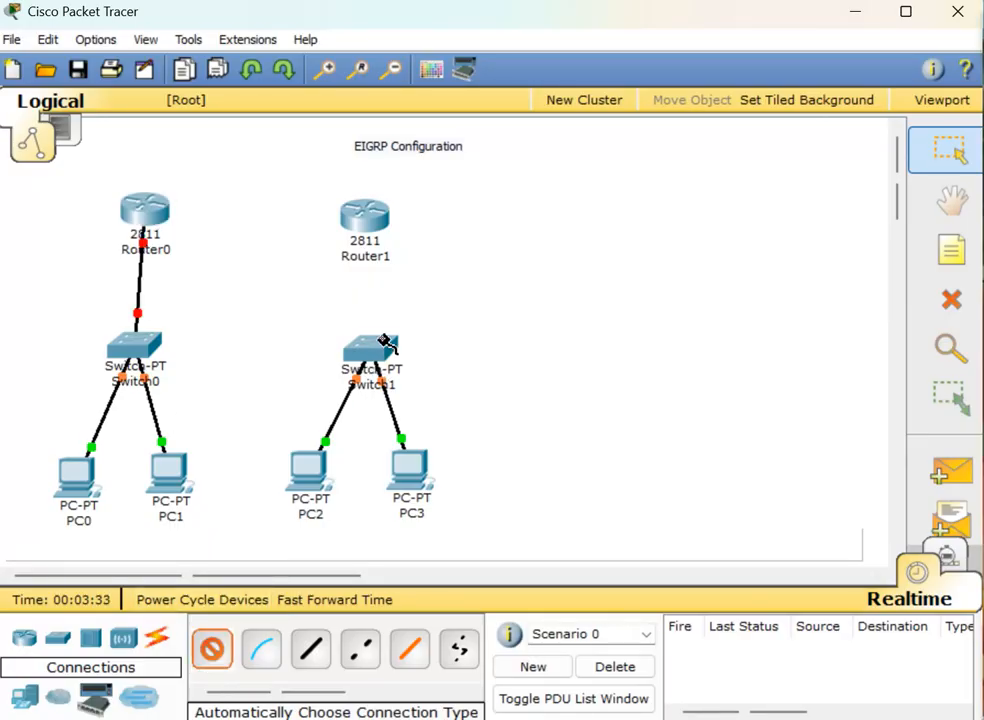
left_click(377, 356)
left_click(369, 213)
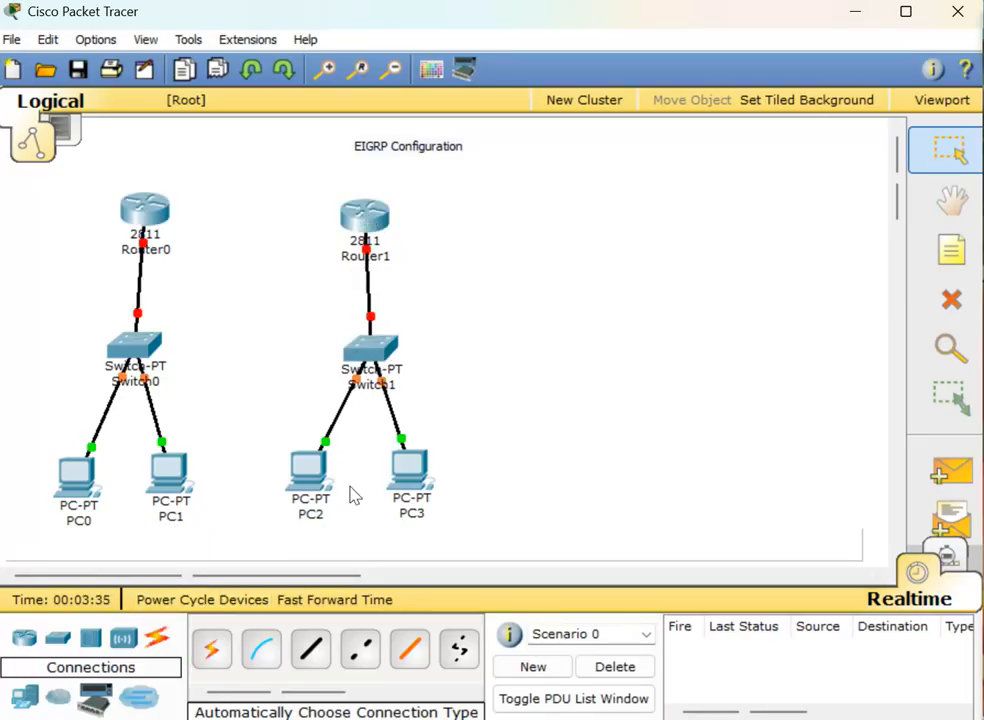
Link Router0 to Router1 with an automatically chosen connection and move Router1 slightly up, level with Router0.
left_click(214, 645)
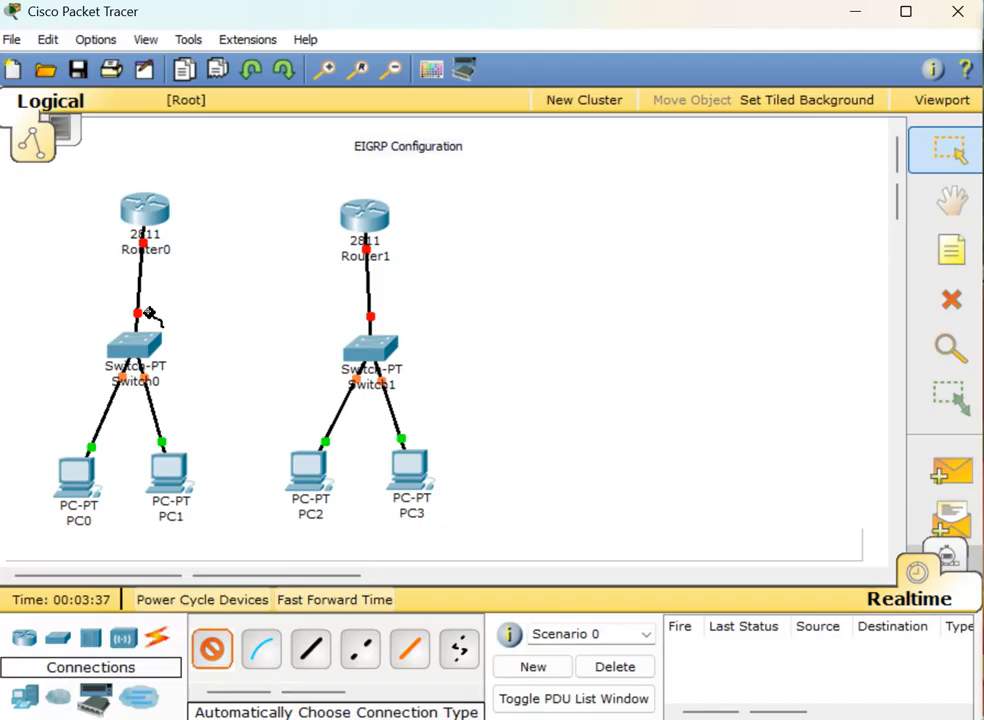
left_click(155, 213)
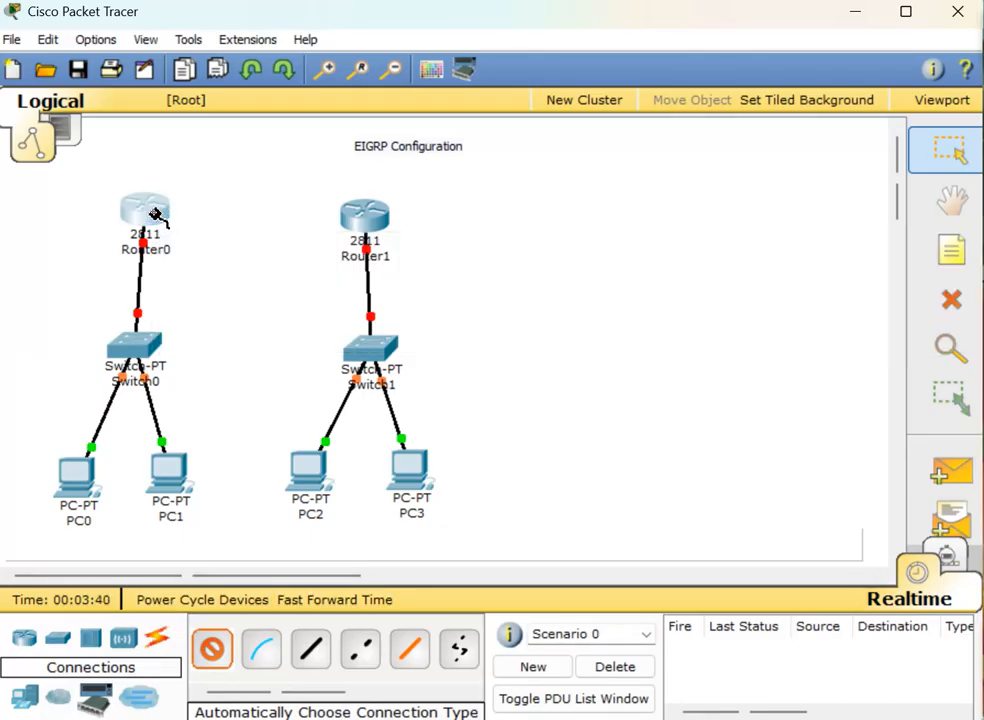
left_click(358, 213)
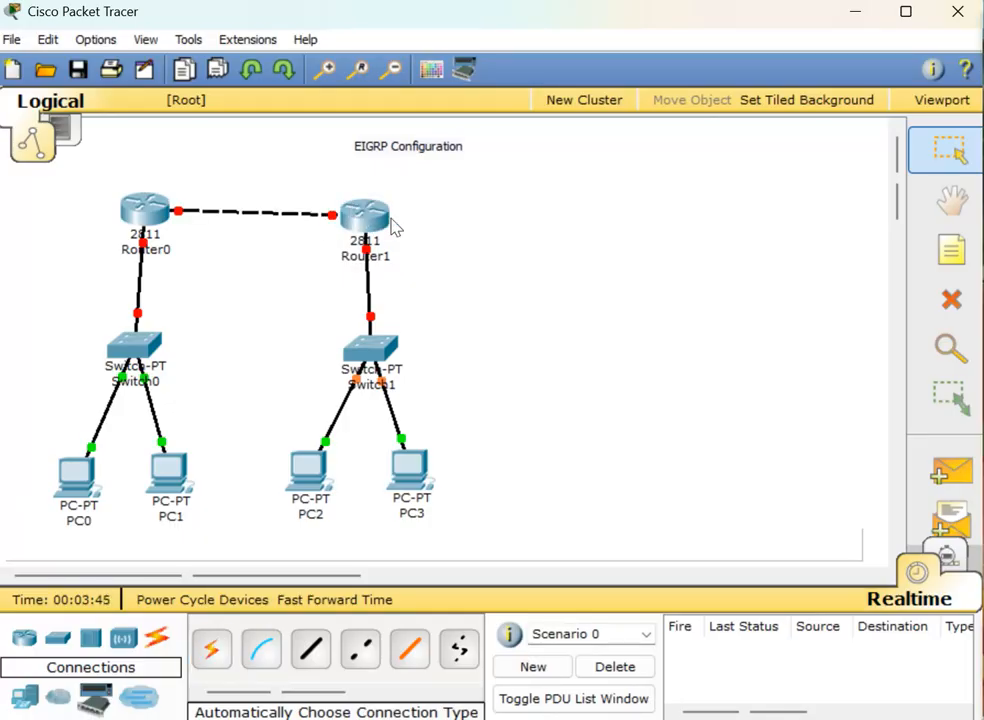
left_click_drag(375, 224, 377, 217)
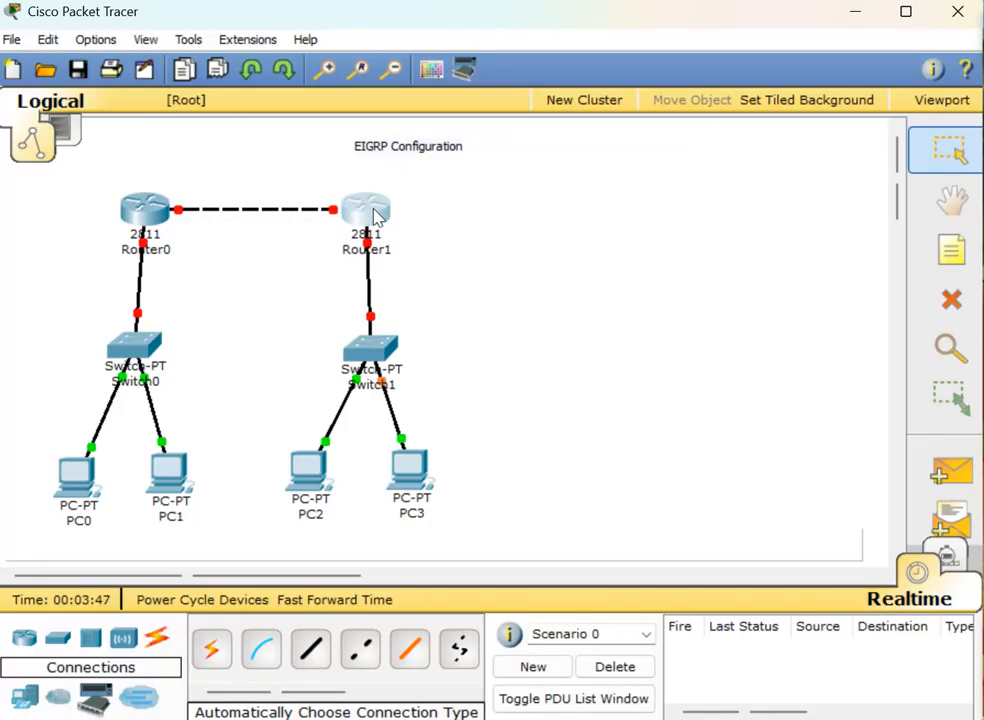
Append the address 192.168.10.2 to PC0's name label.
left_click(90, 521)
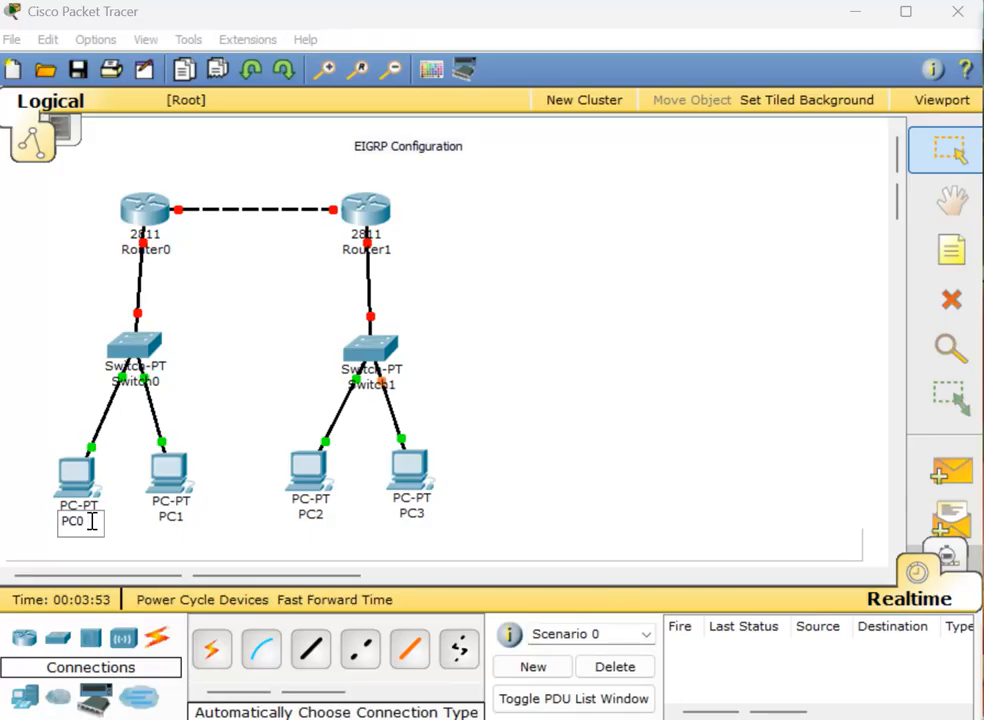
type("192.168")
type(".10.2")
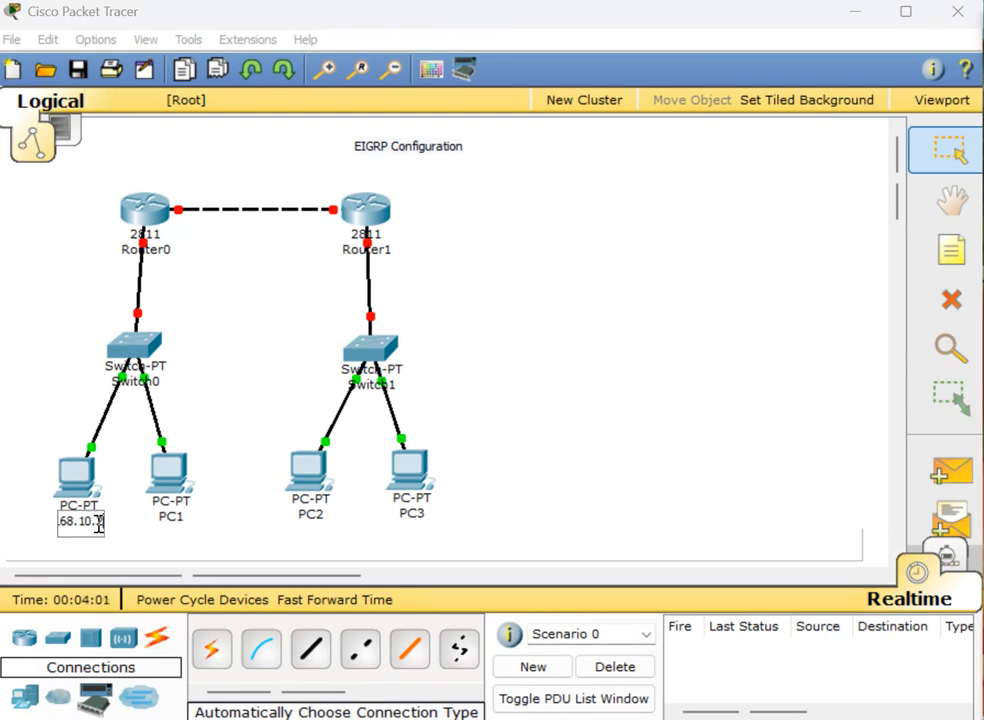
Copy PC0's address text into PC1's name label as 192.168.10.3 and move PC1 slightly up and to the right, clear of PC0's label.
double_click(98, 523)
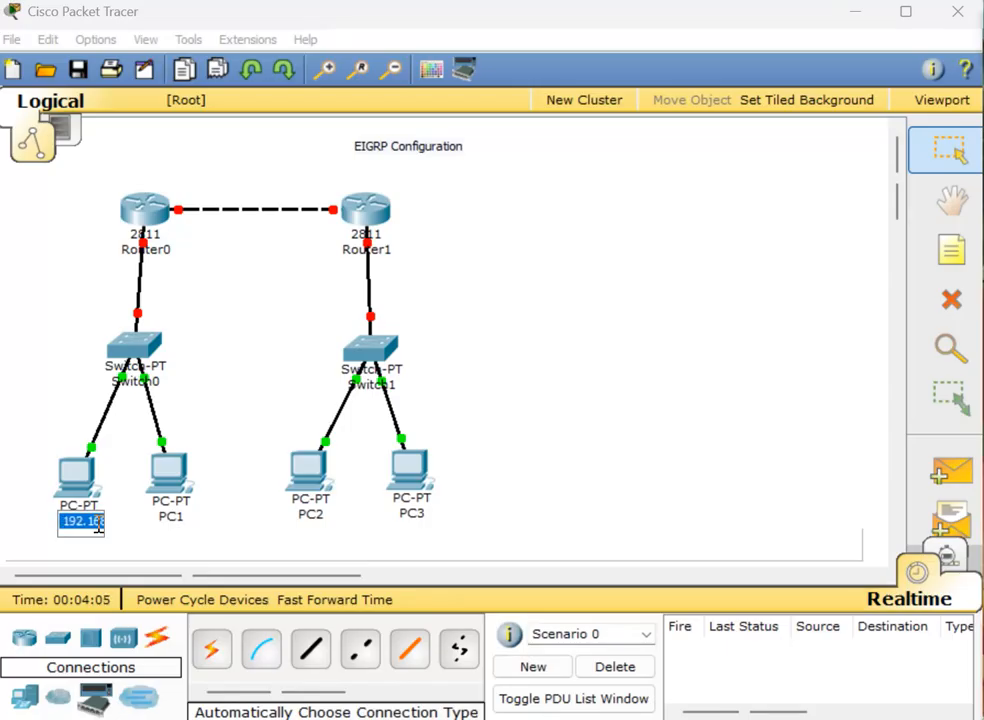
left_click(174, 517)
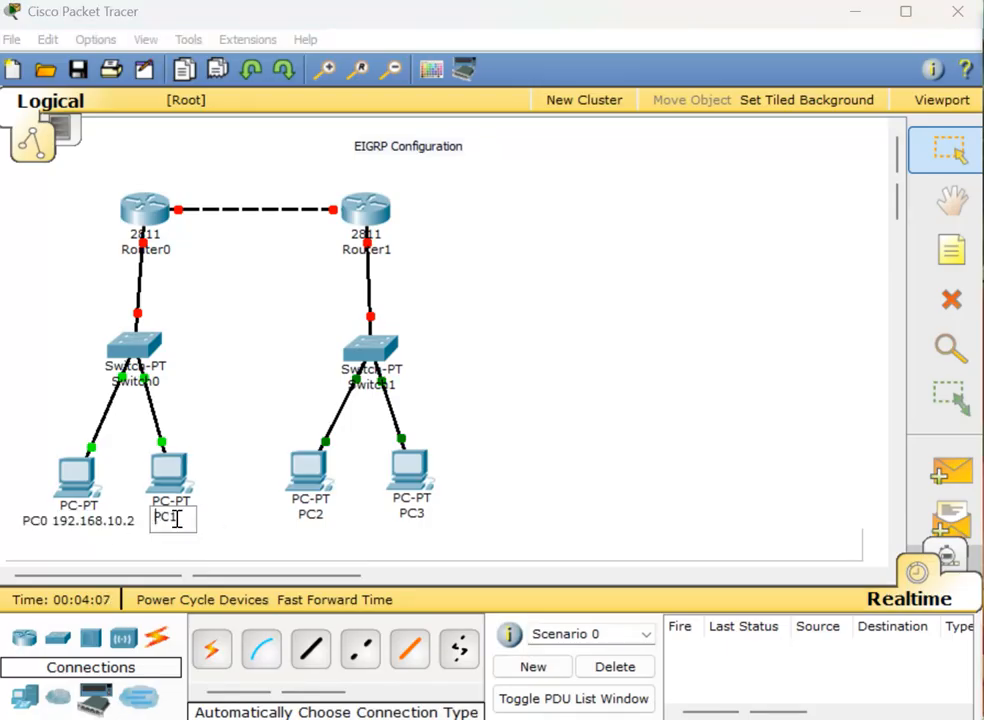
key("ctrl+v")
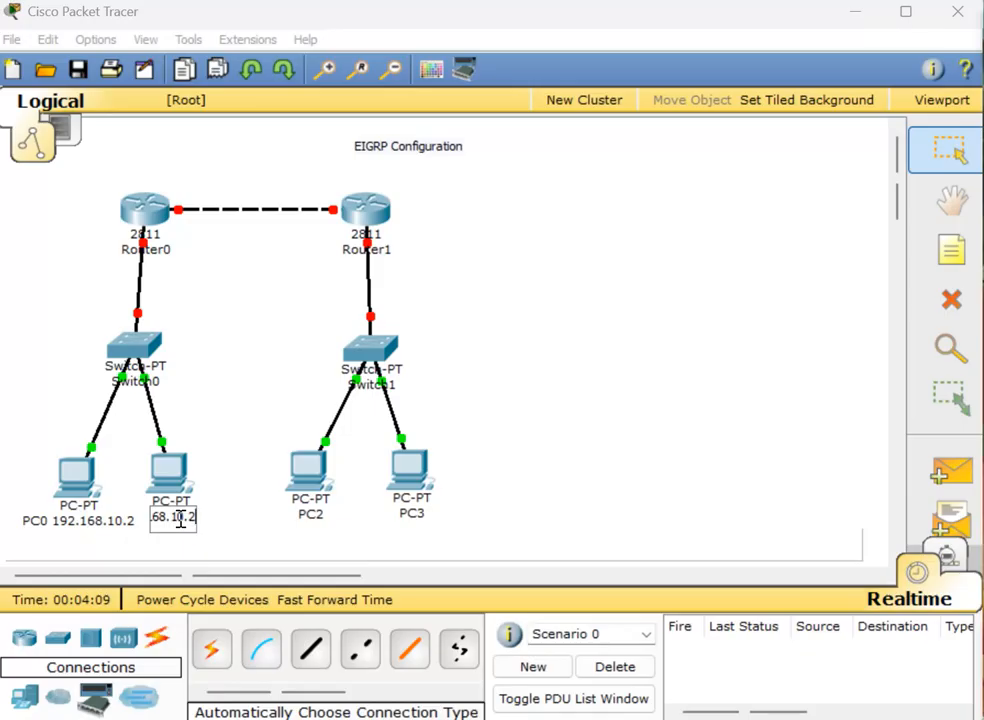
key("BackSpace")
type("3")
left_click(253, 531)
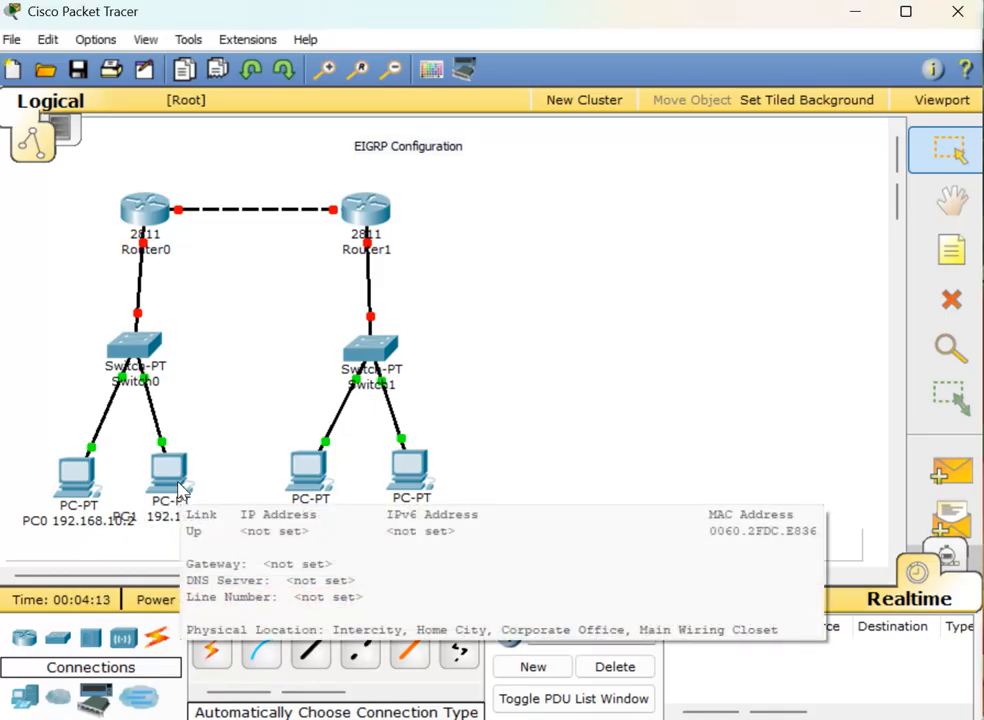
left_click_drag(180, 487, 203, 470)
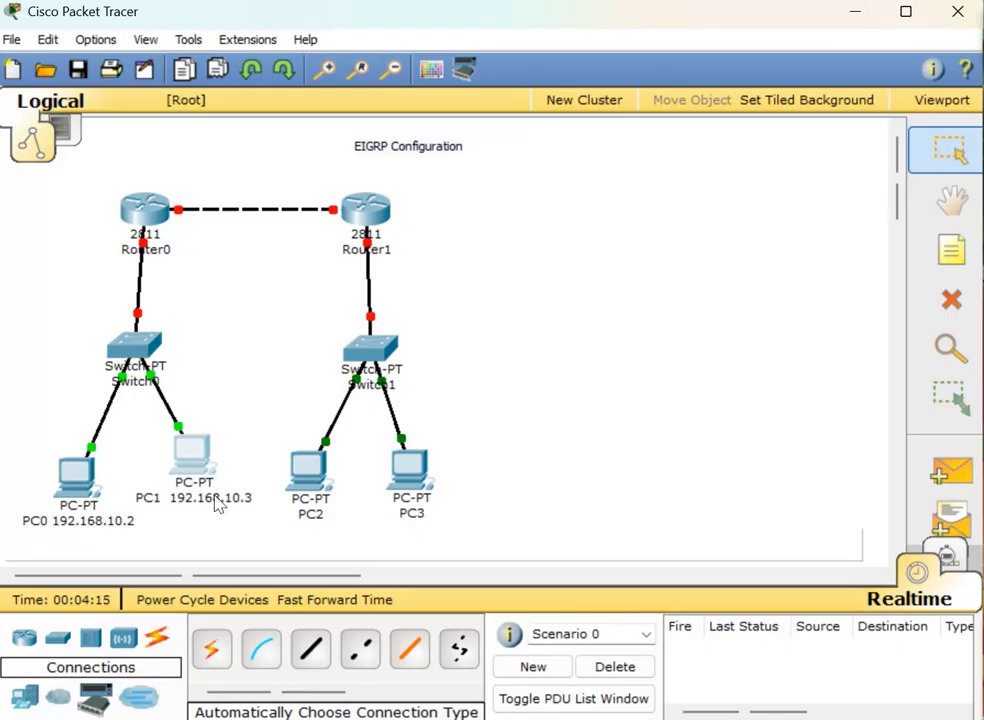
Append the address 192.168.20.2 to PC2's name label, reusing the copied address text.
left_click(314, 516)
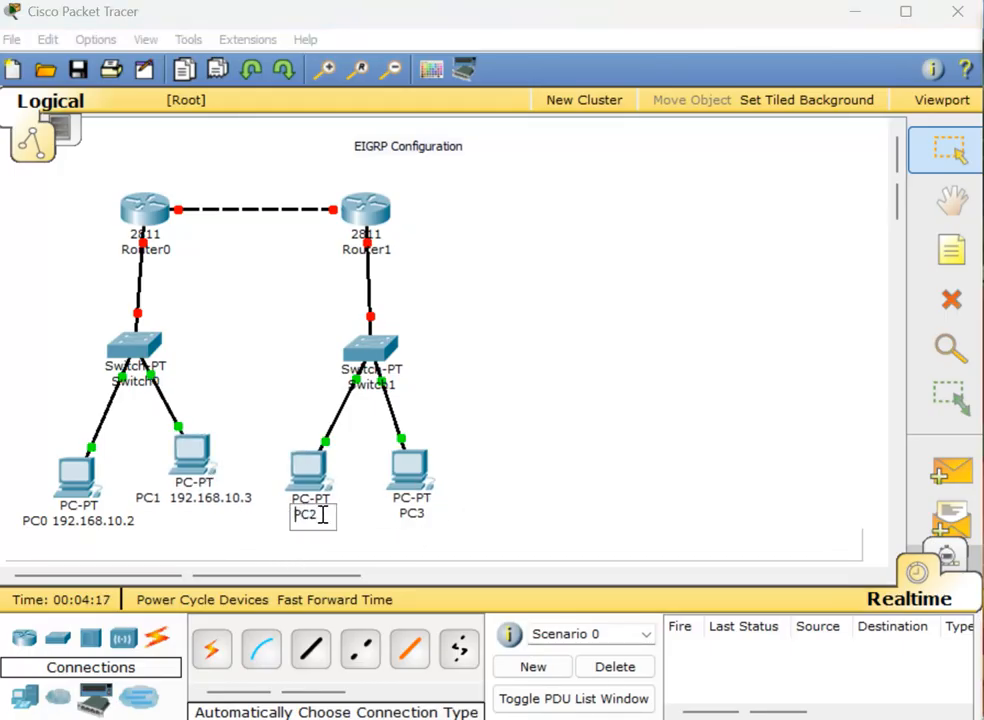
left_click_drag(327, 514, 296, 514)
left_click(335, 514)
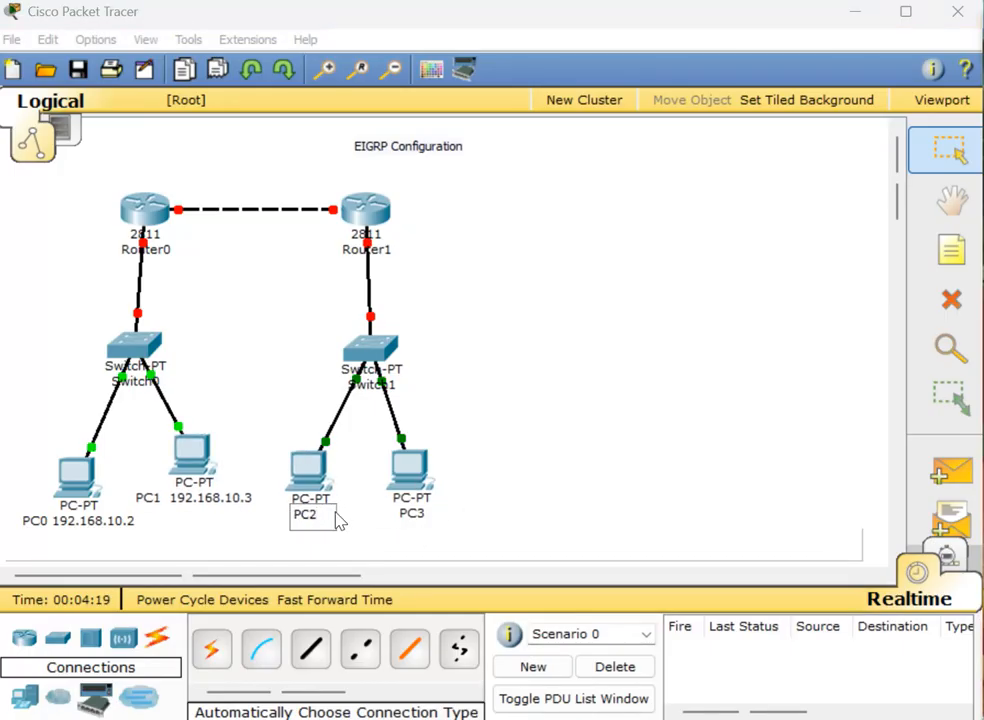
key("ctrl+v")
key("Left")
key("Left")
key("BackSpace")
type("2")
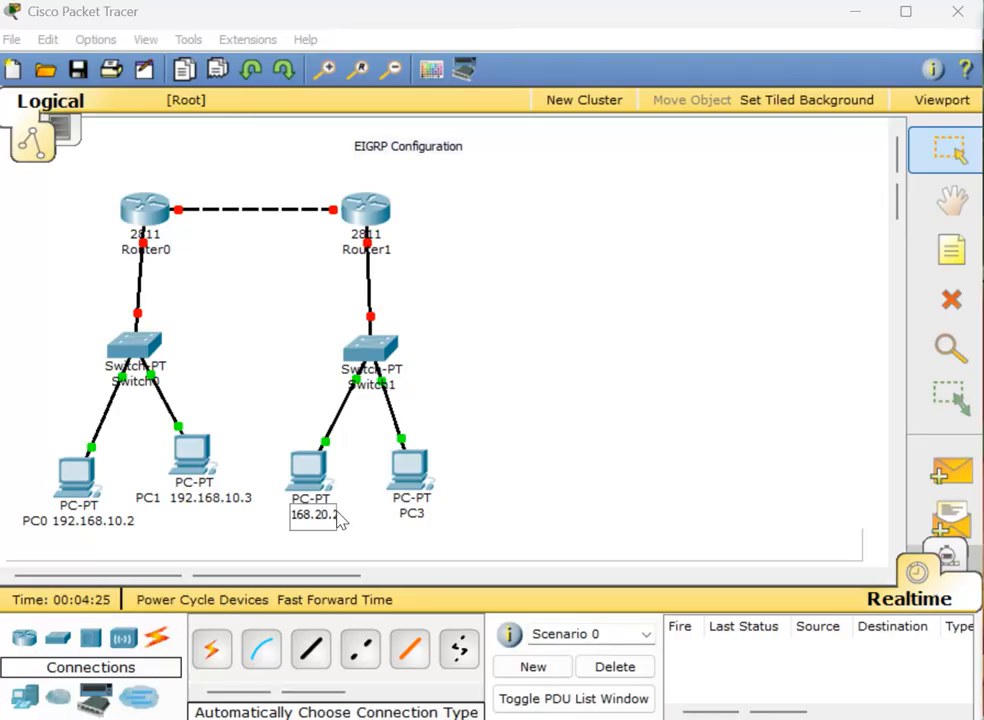
left_click(387, 535)
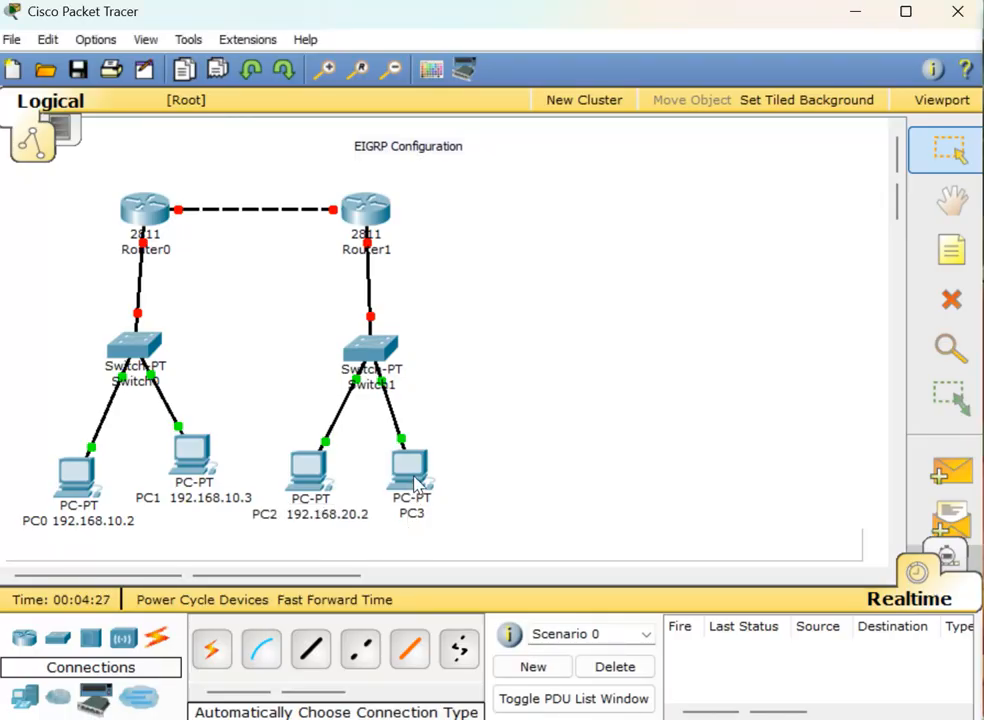
Append the address 192.168.20.3 to PC3's name label and space PC3 and PC2 slightly apart so their labels stay clear of each other.
left_click_drag(415, 477, 443, 468)
left_click(441, 506)
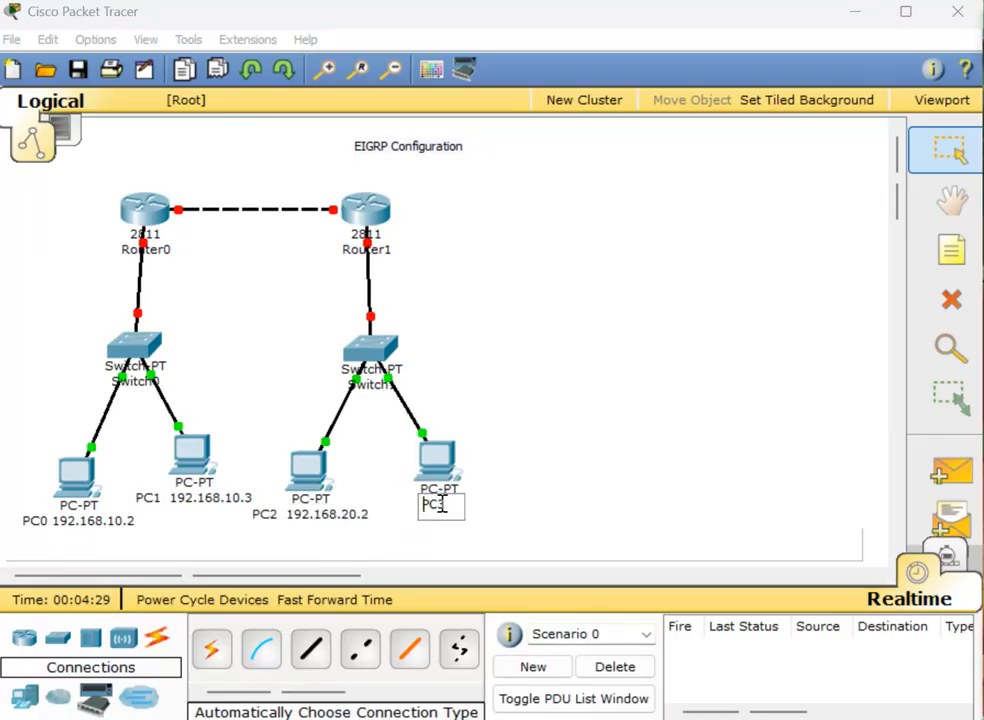
type("192.168.10.2")
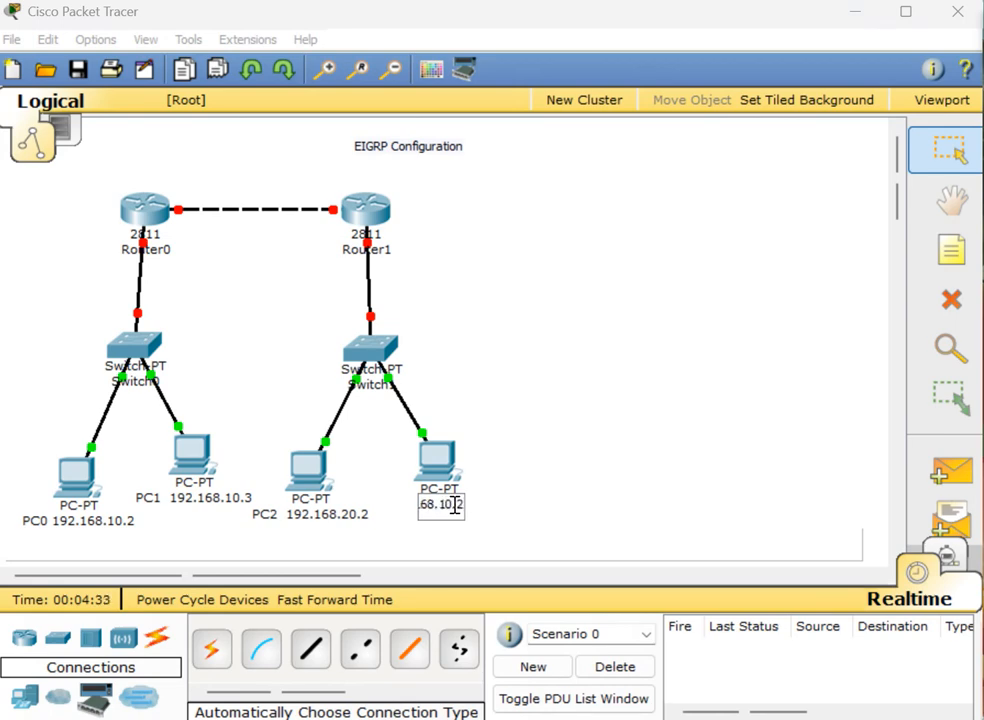
left_click(448, 505)
key("BackSpace")
type("3")
left_click(699, 407)
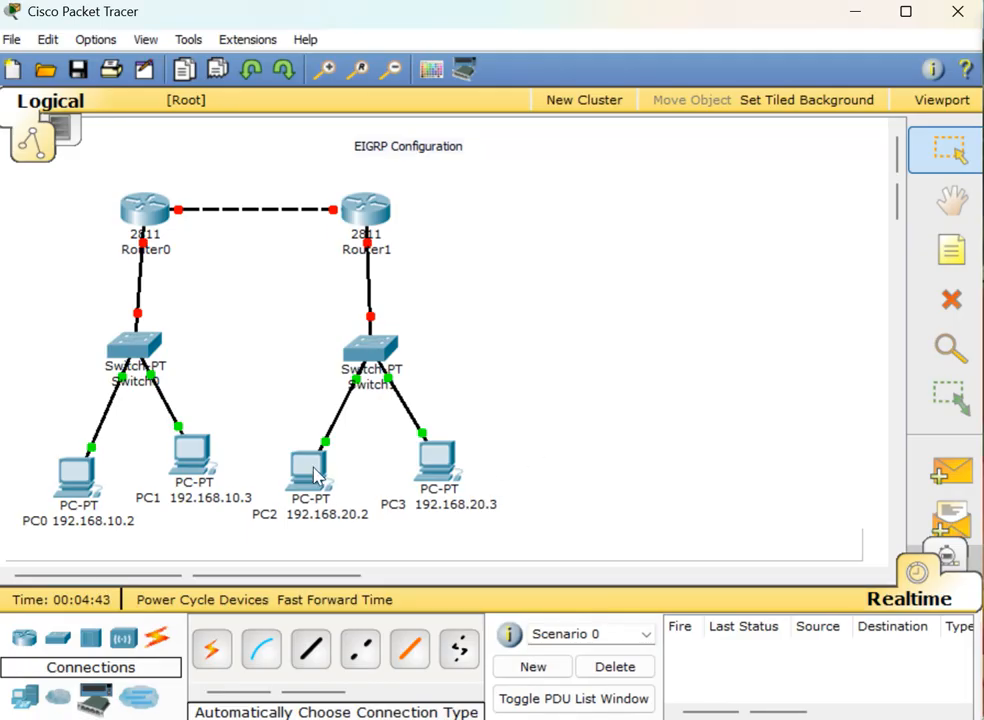
left_click_drag(313, 478, 305, 478)
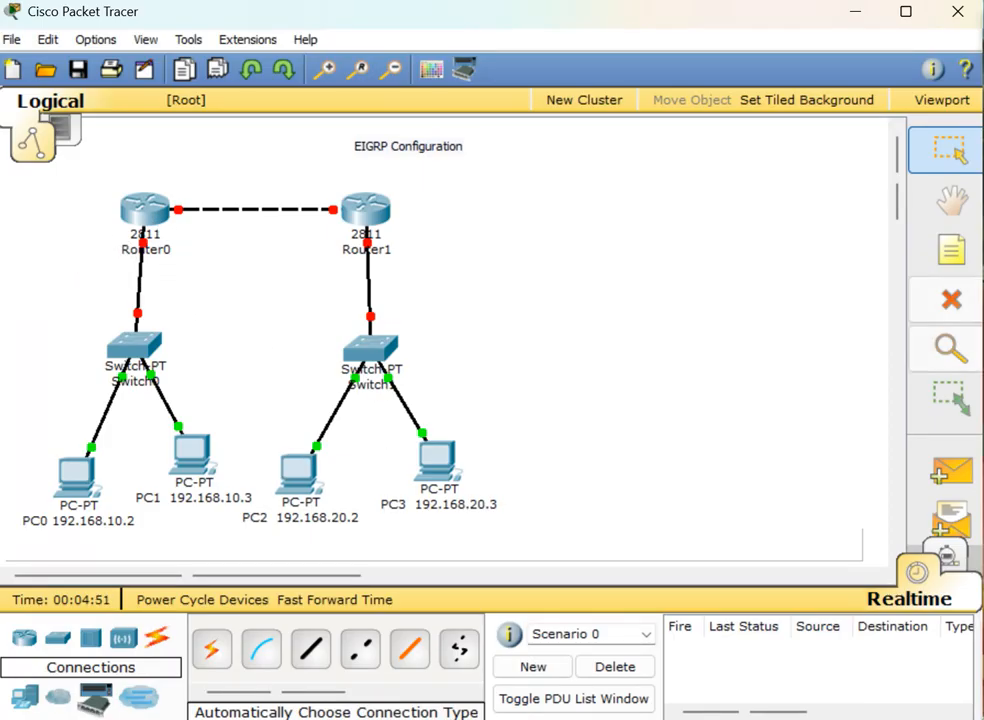
Add a note reading 192.168.10.1 and place it close to the left side of Router0.
left_click(961, 256)
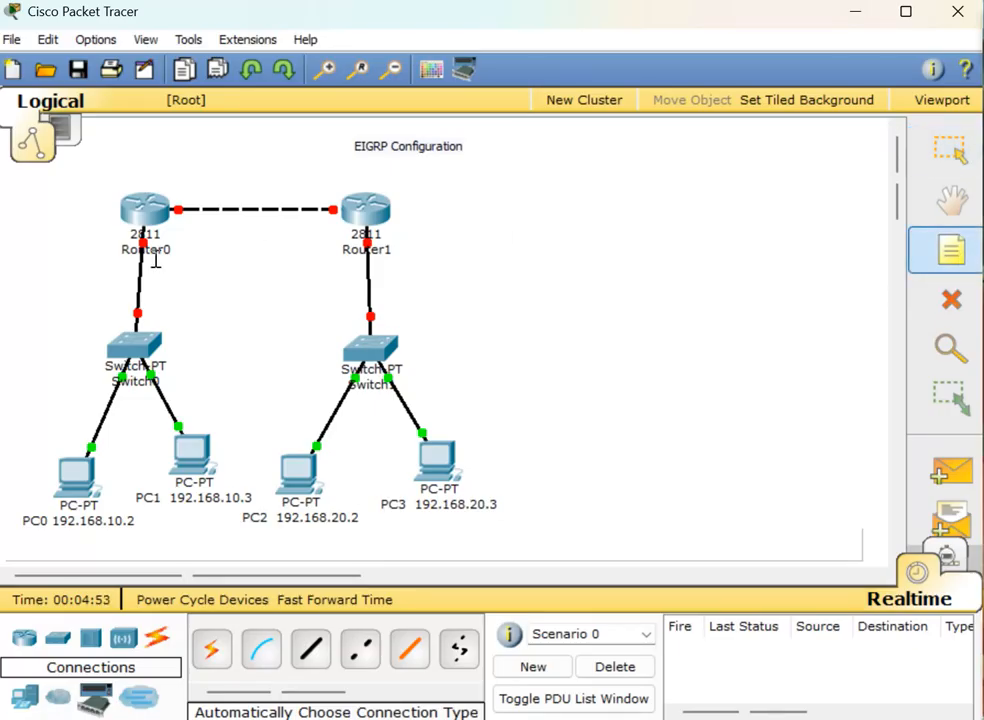
left_click(30, 232)
type("192")
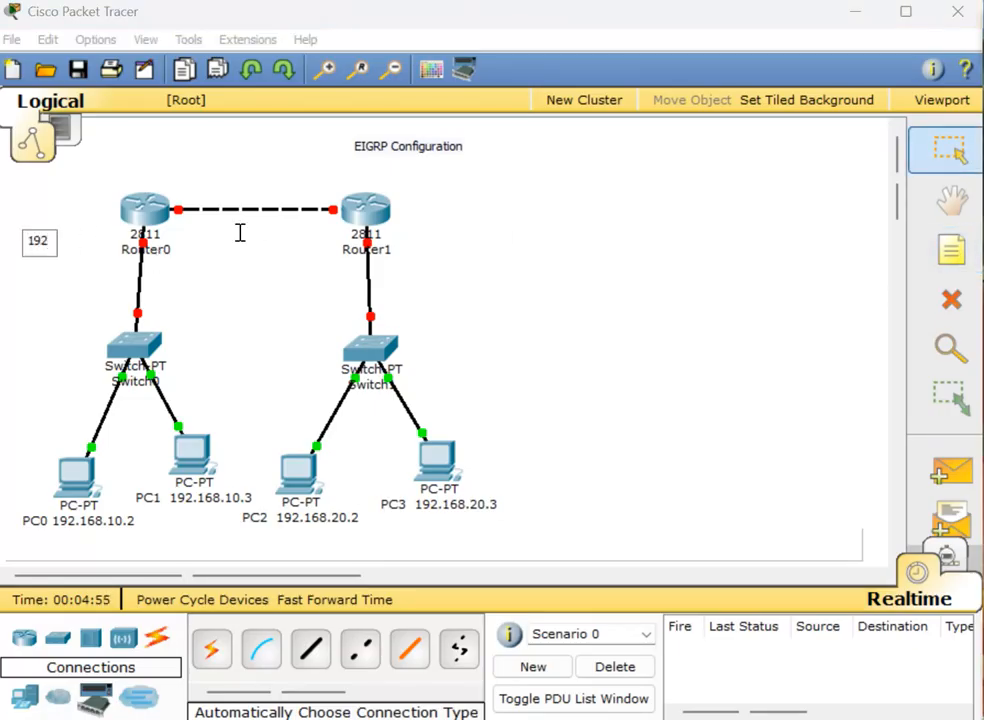
type(".168.10")
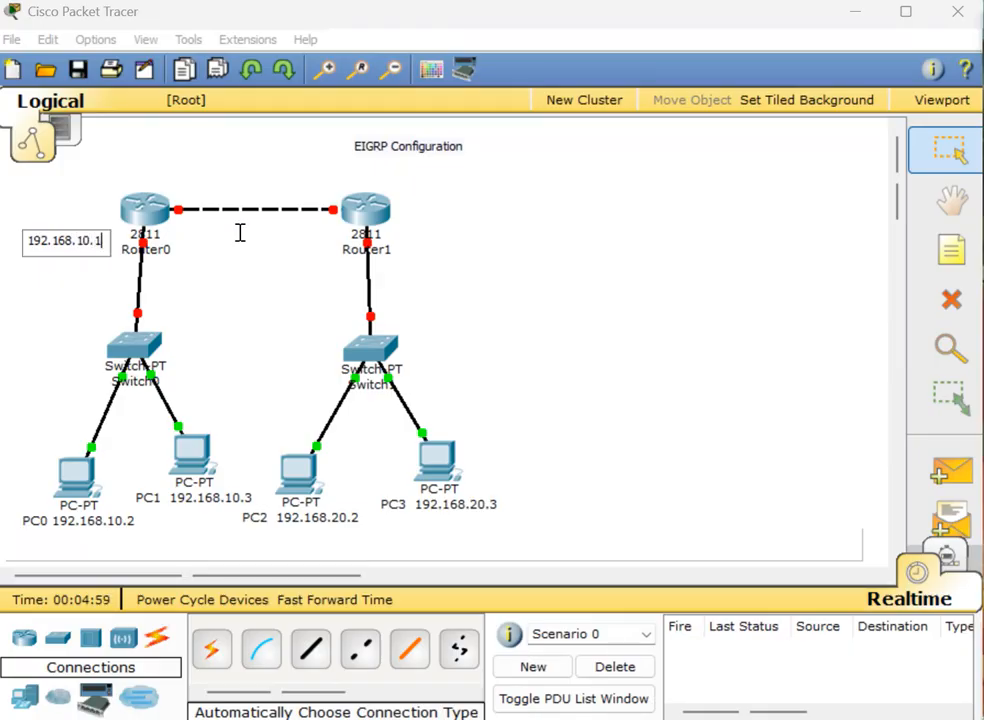
type(".1")
left_click(83, 305)
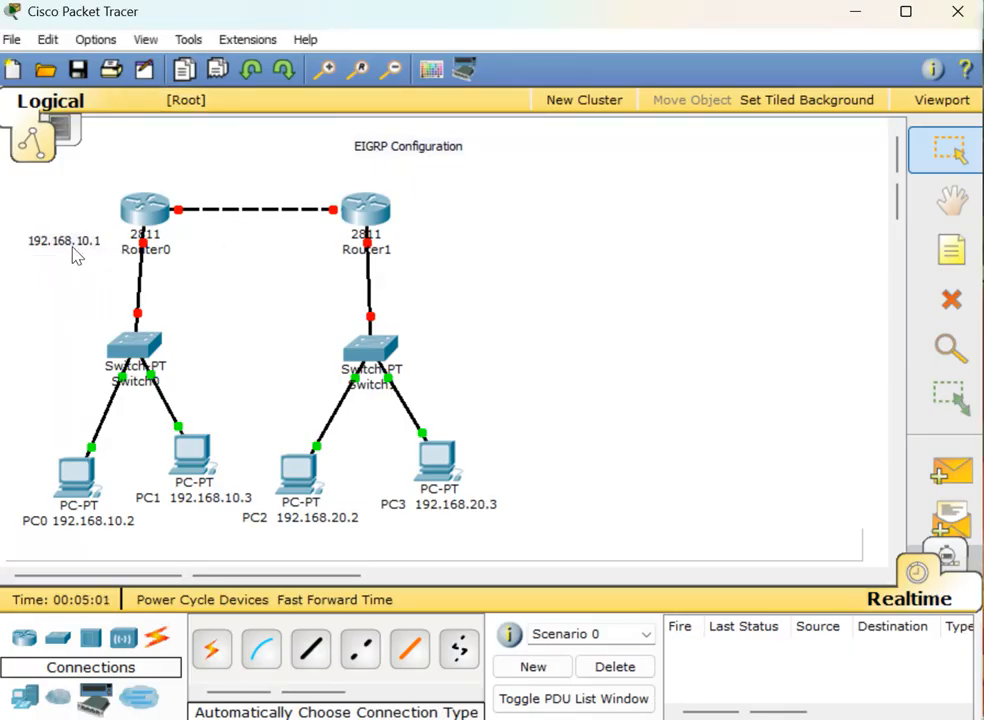
left_click_drag(73, 255, 92, 246)
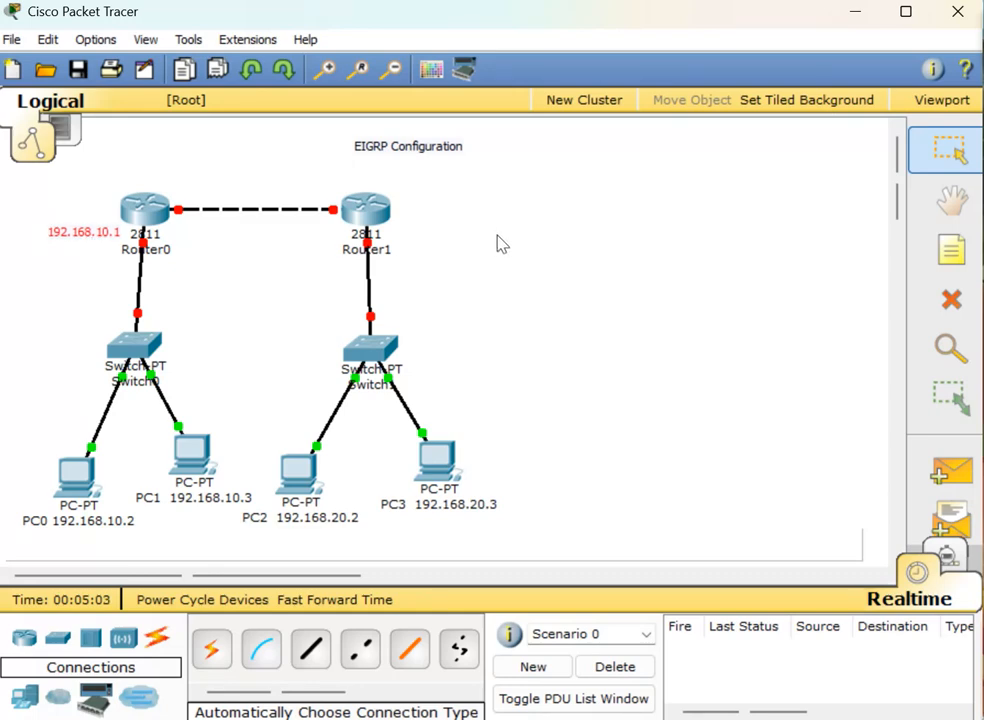
Add a note reading 192.168.20.1 and place it close to the right side of Router1.
left_click(953, 254)
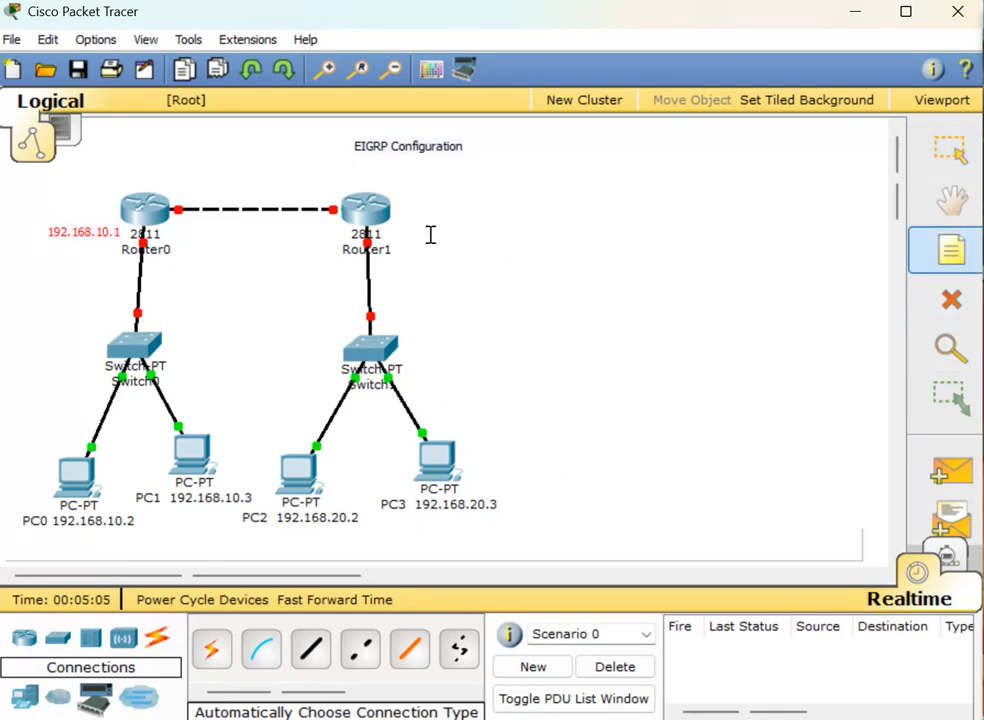
key("Escape")
type("192")
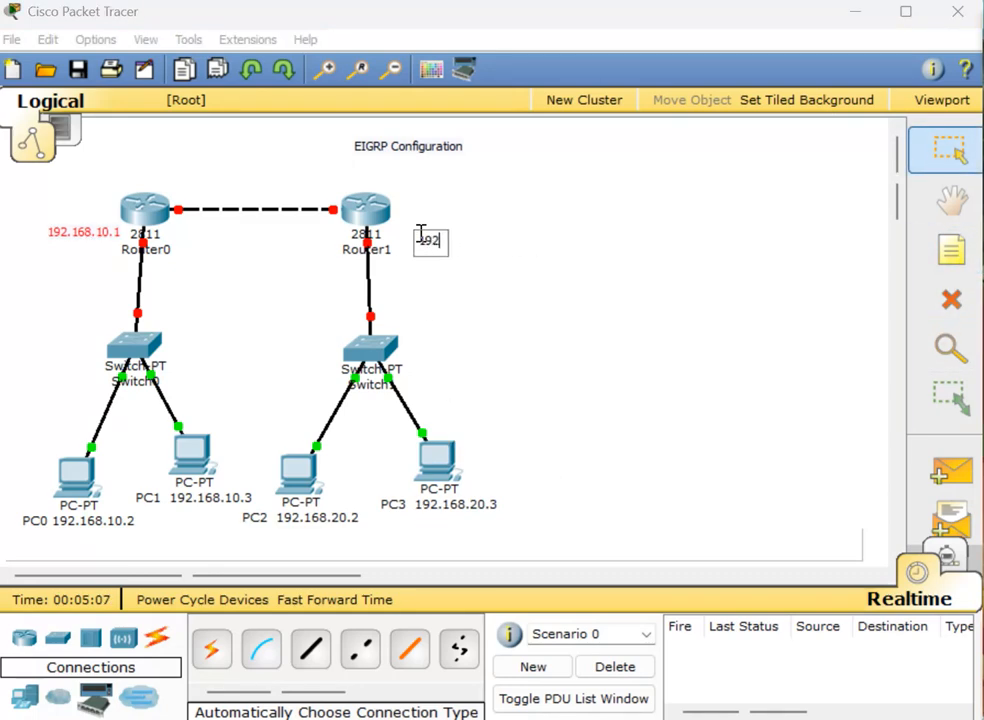
type(".168.20")
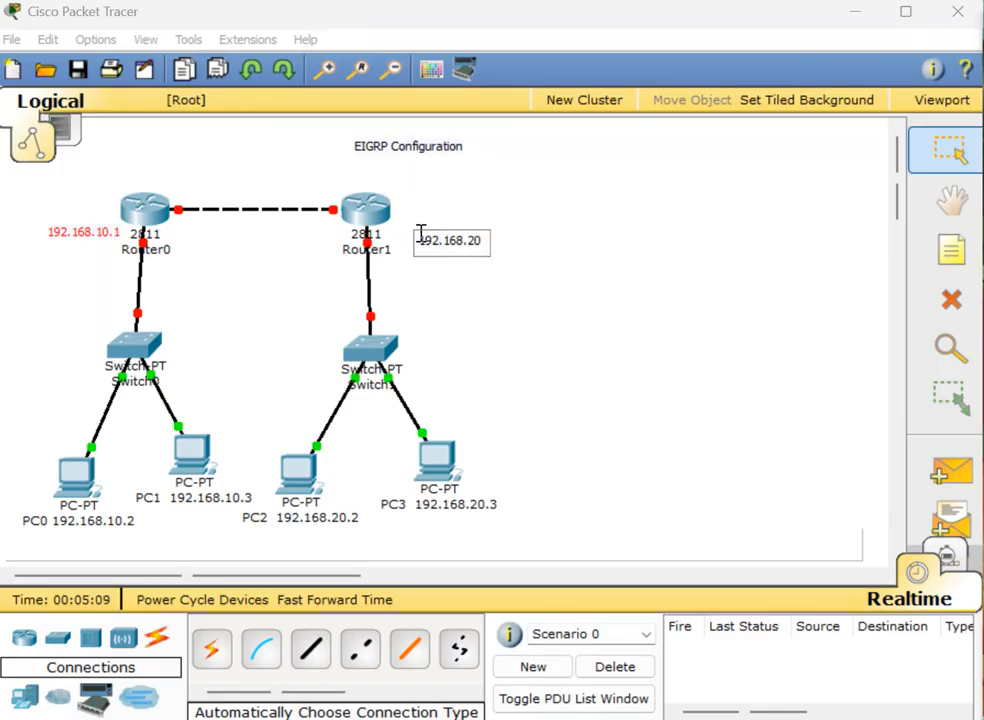
type(".1")
left_click(455, 308)
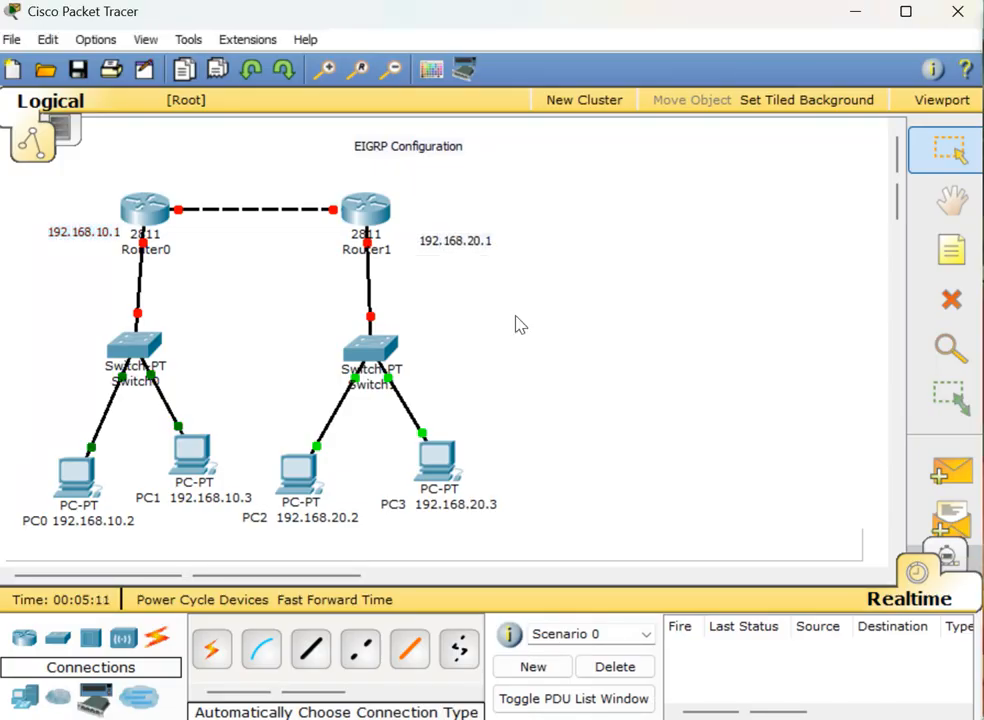
left_click_drag(440, 257, 417, 248)
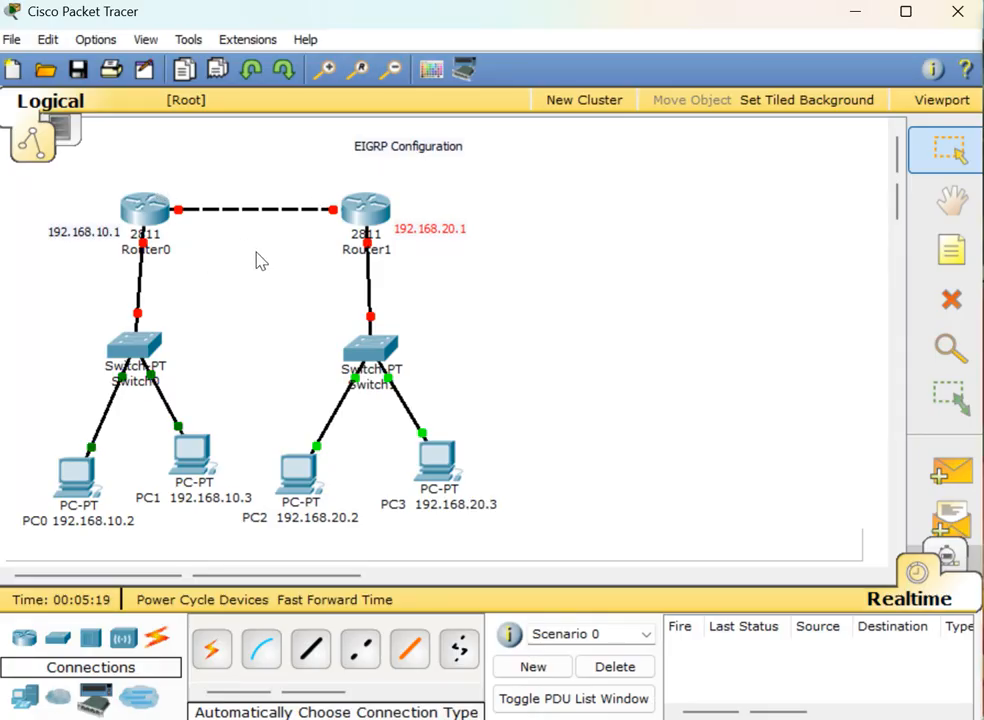
Add a note reading 192.168.50.2 and place it above Router0's end of the router-to-router link.
left_click(949, 252)
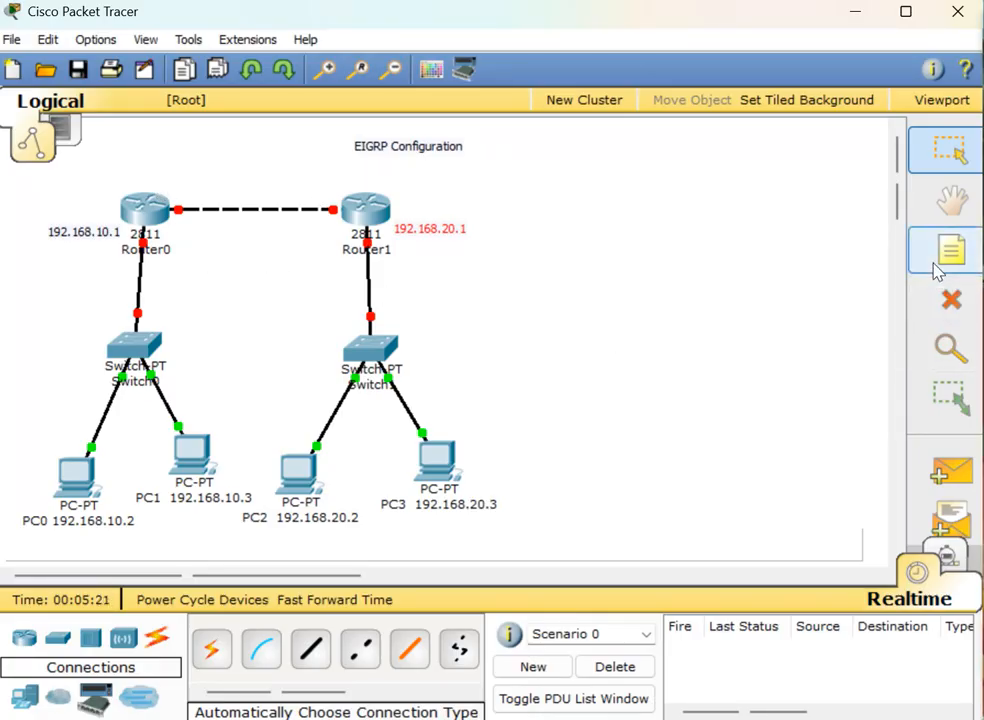
left_click(175, 179)
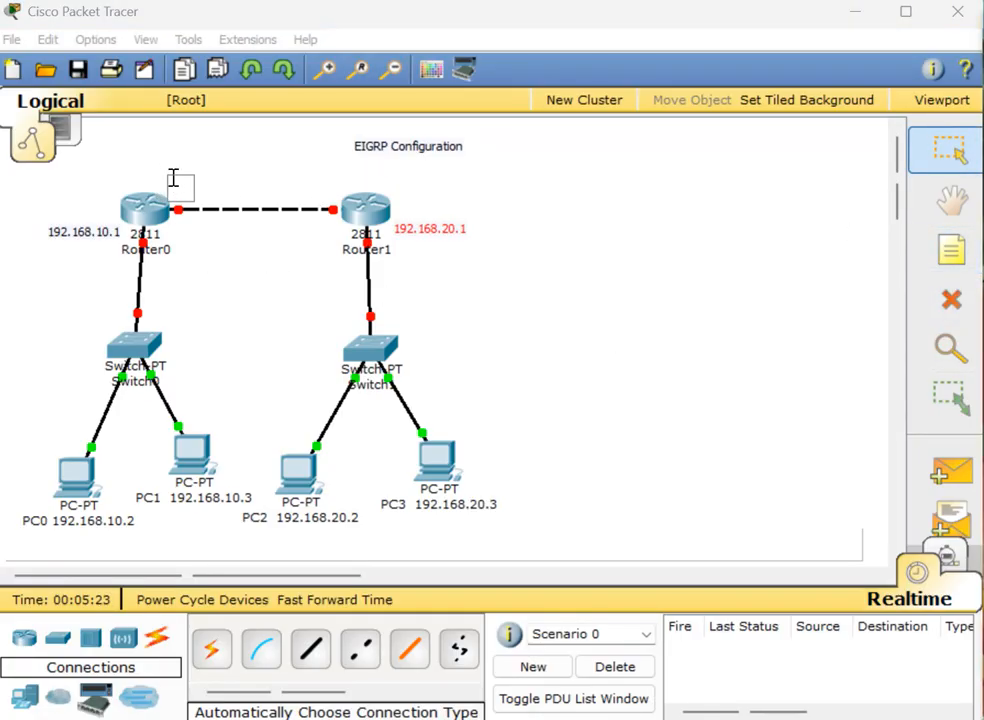
type("192.1")
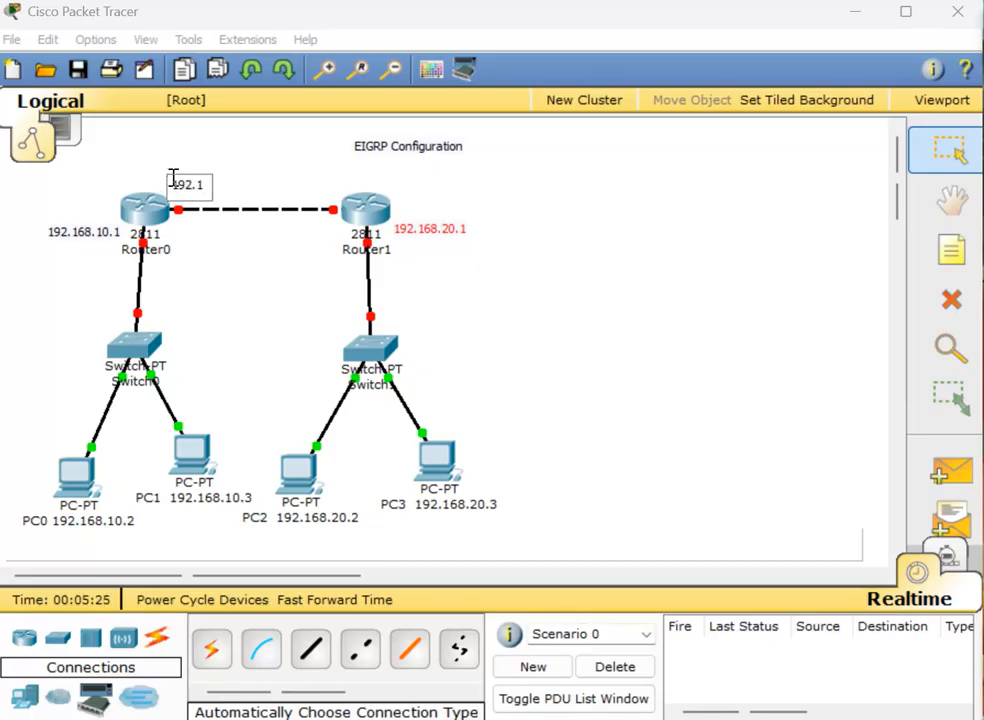
type("68.50.2")
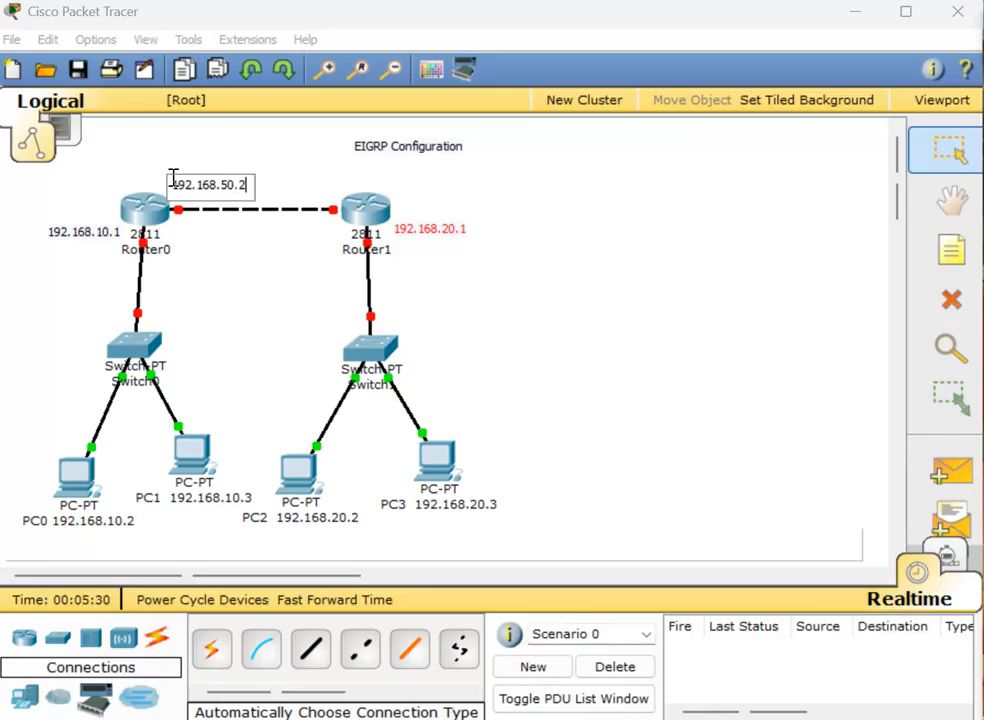
left_click(245, 287)
left_click_drag(222, 193, 204, 193)
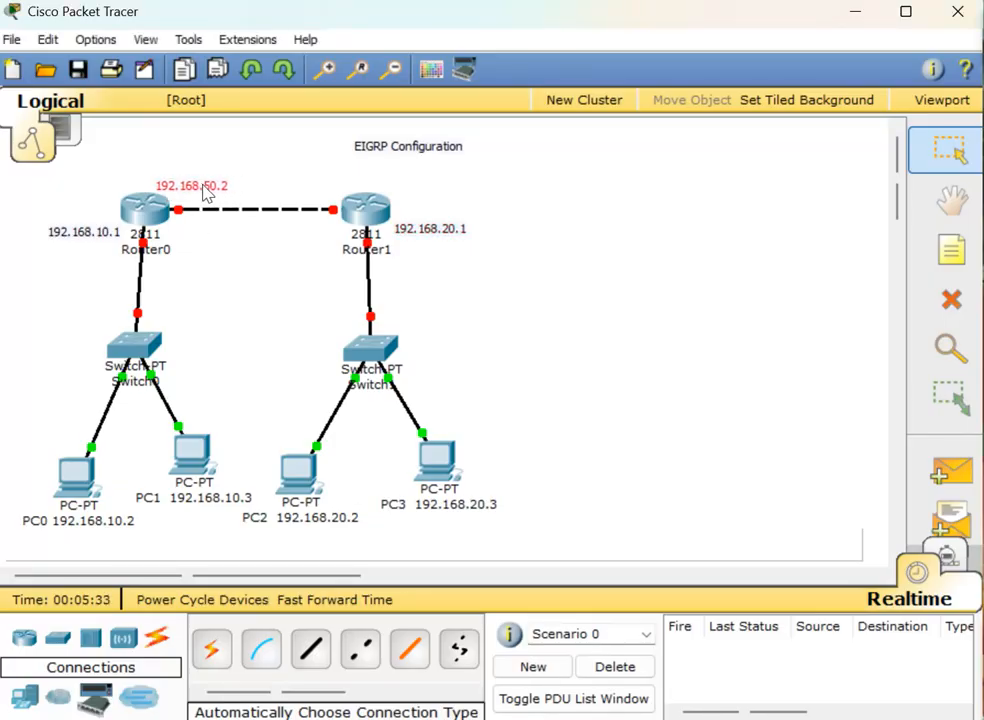
Add a note reading 192.168.50.3 above Router1's end of the router-to-router link.
key("n")
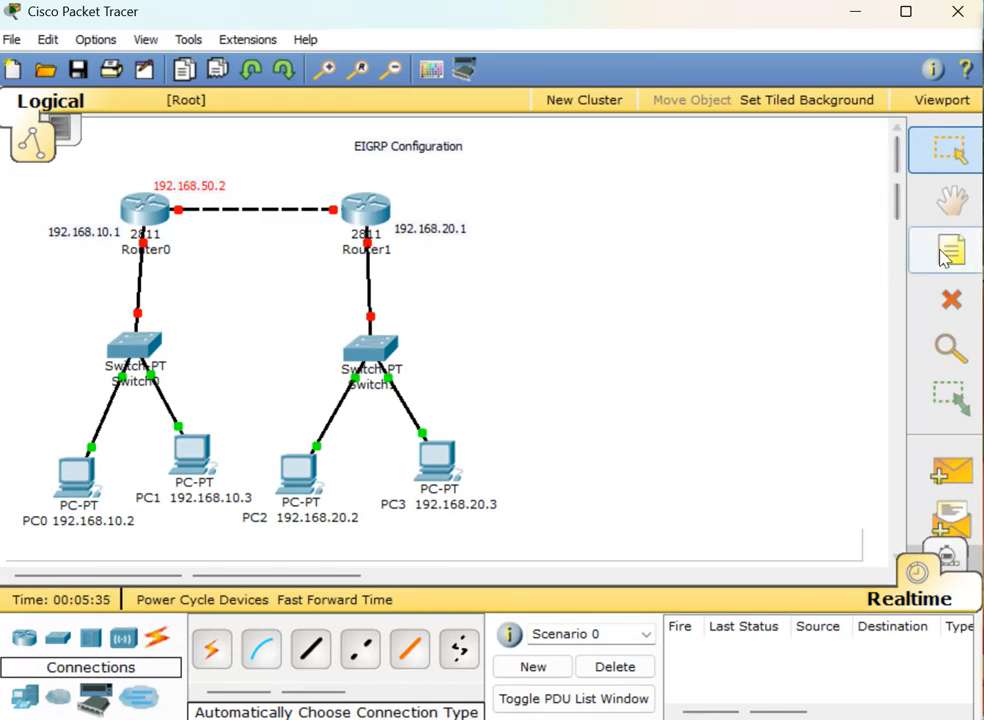
left_click(343, 188)
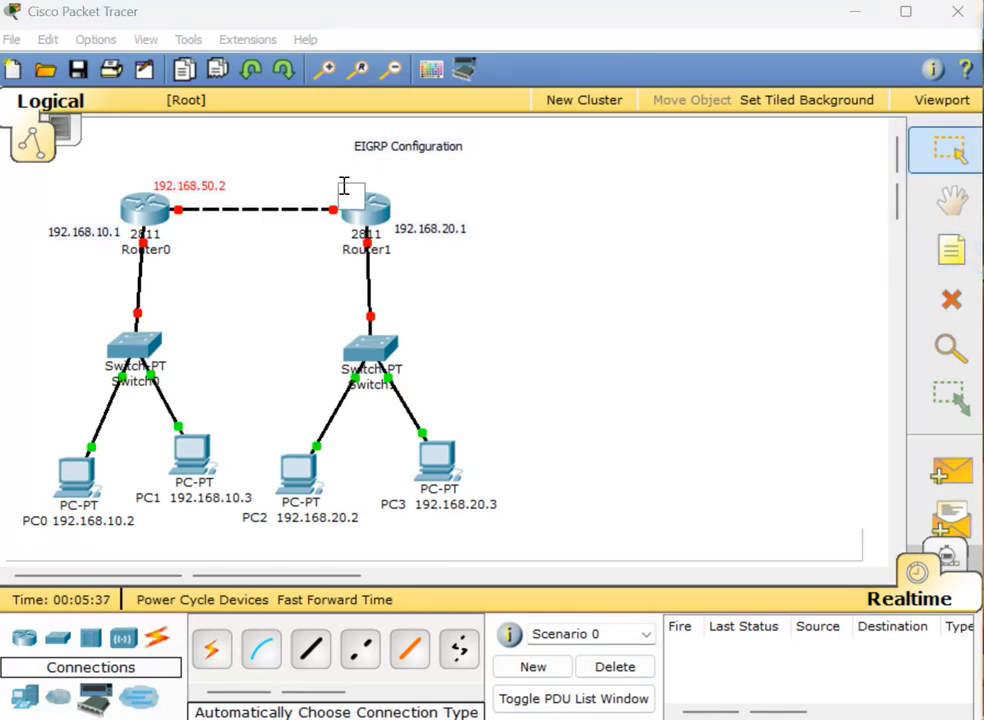
type("192.168")
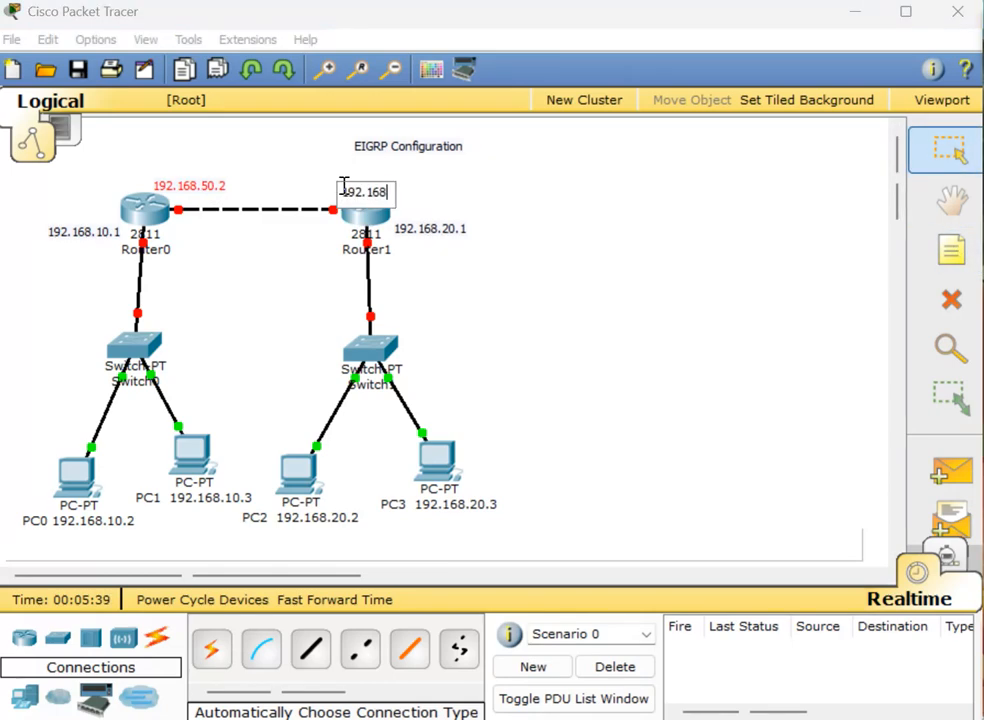
type(".50.3")
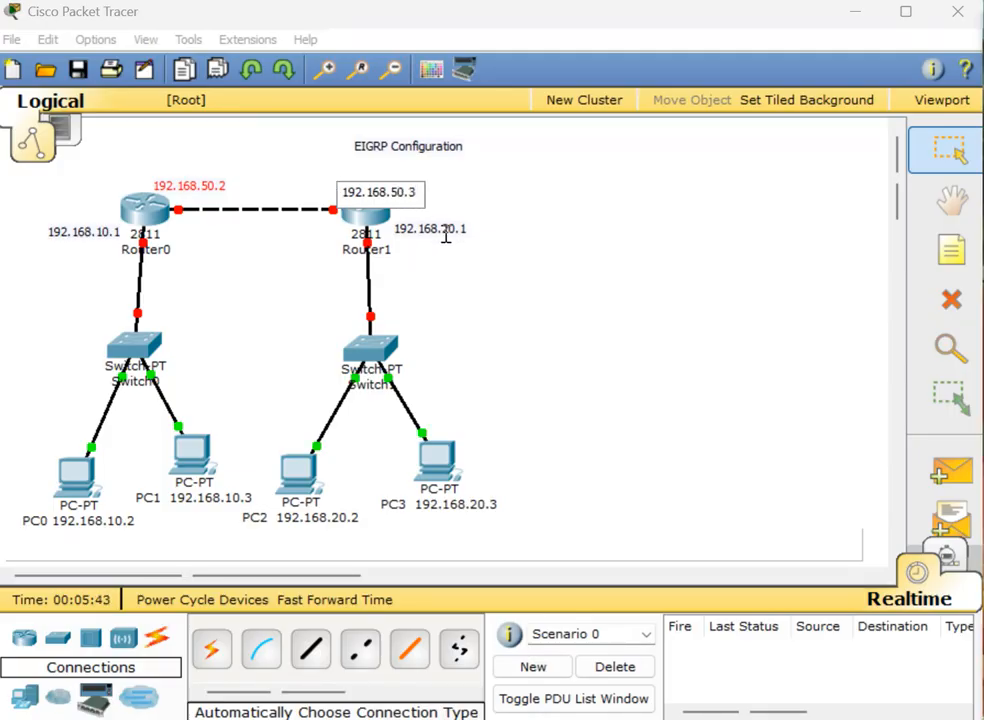
left_click(492, 288)
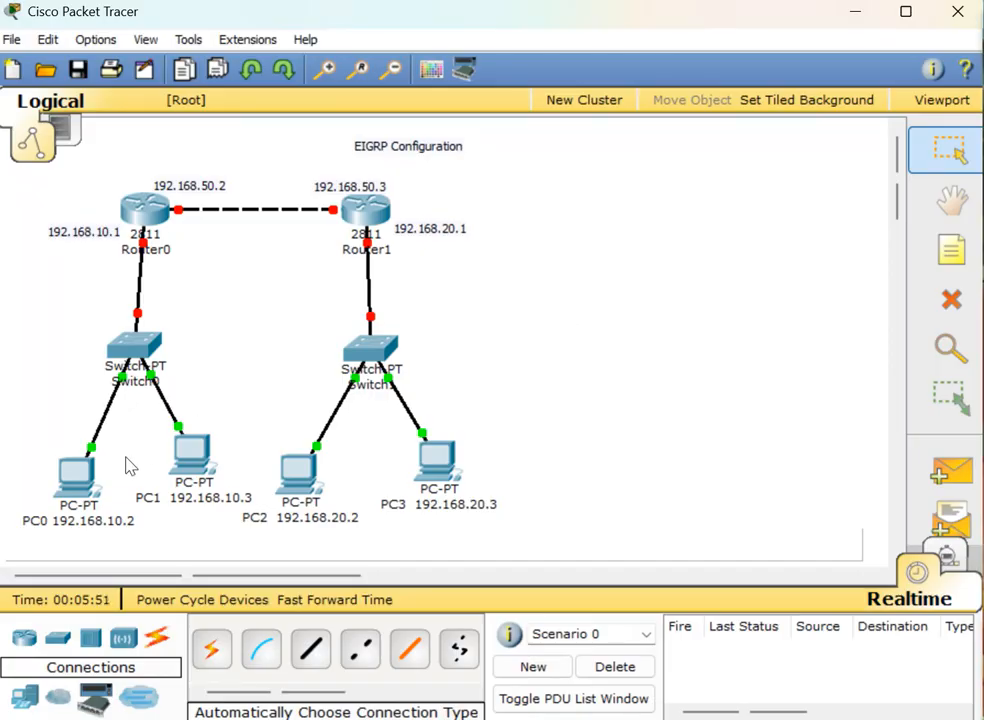
Open PC0's IP configuration and move its device window clear of the left half of the topology.
left_click(74, 497)
left_click_drag(428, 140, 600, 82)
left_click(493, 106)
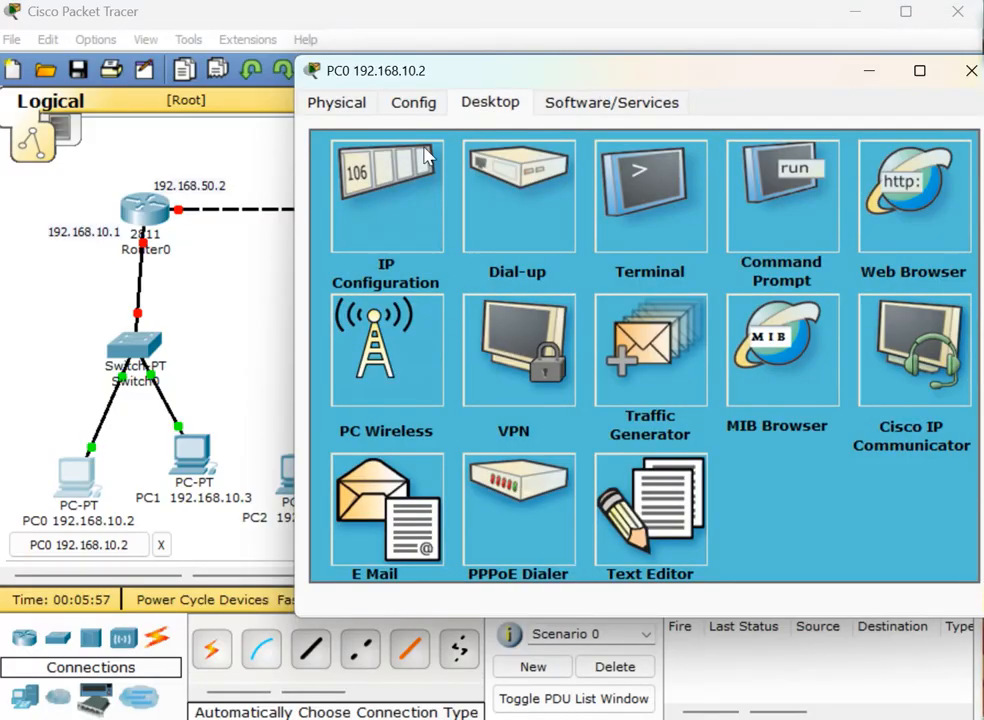
left_click(400, 215)
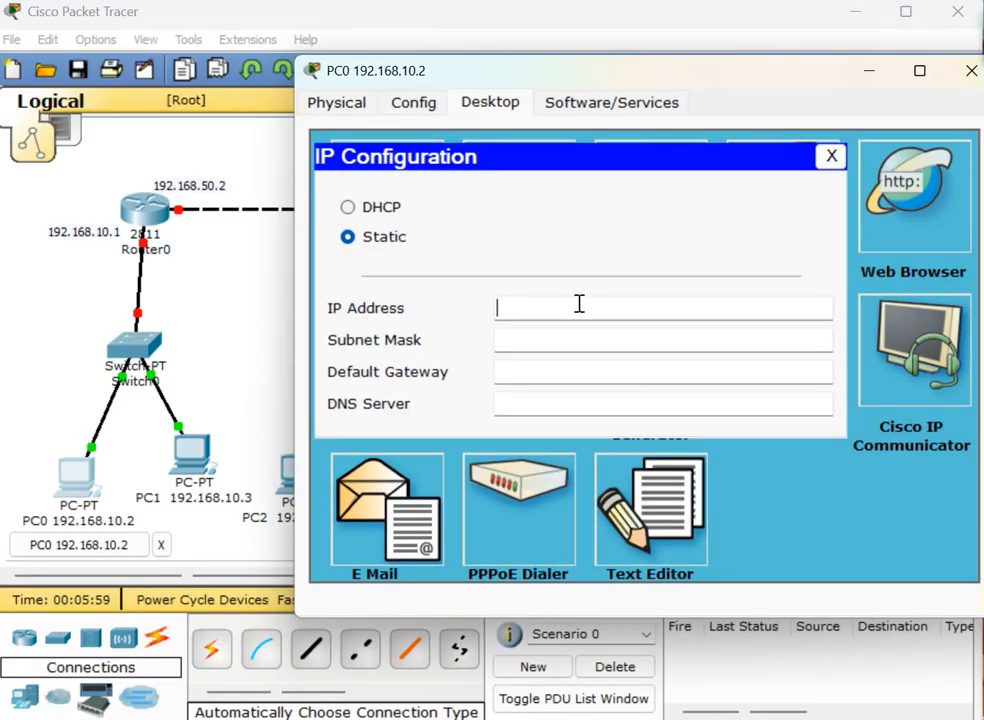
type("192.168.10.2")
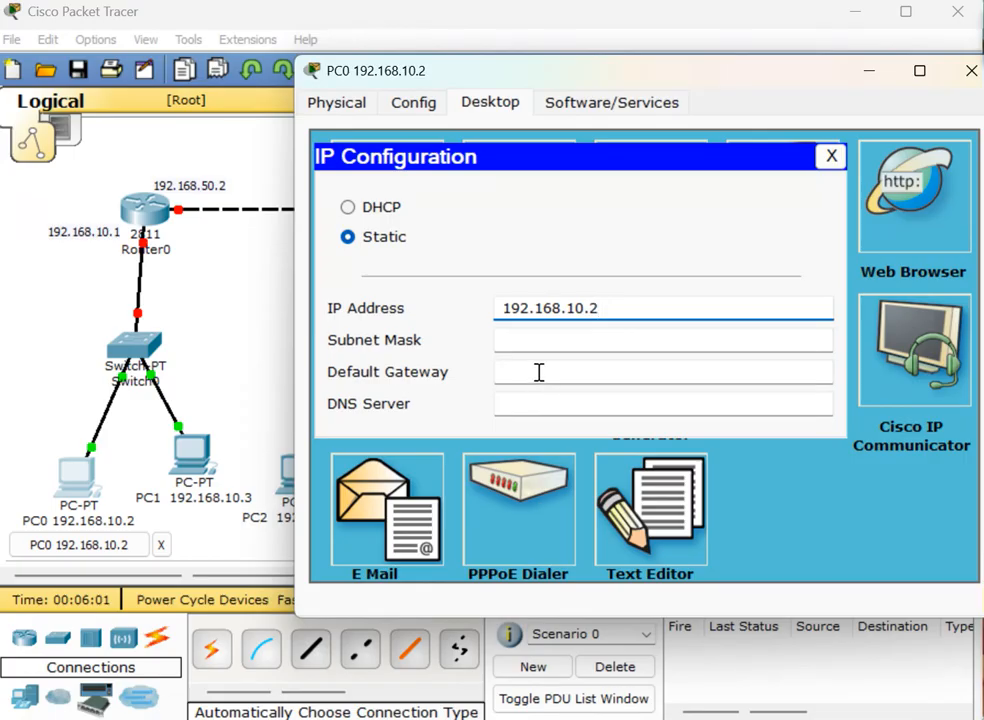
left_click(527, 340)
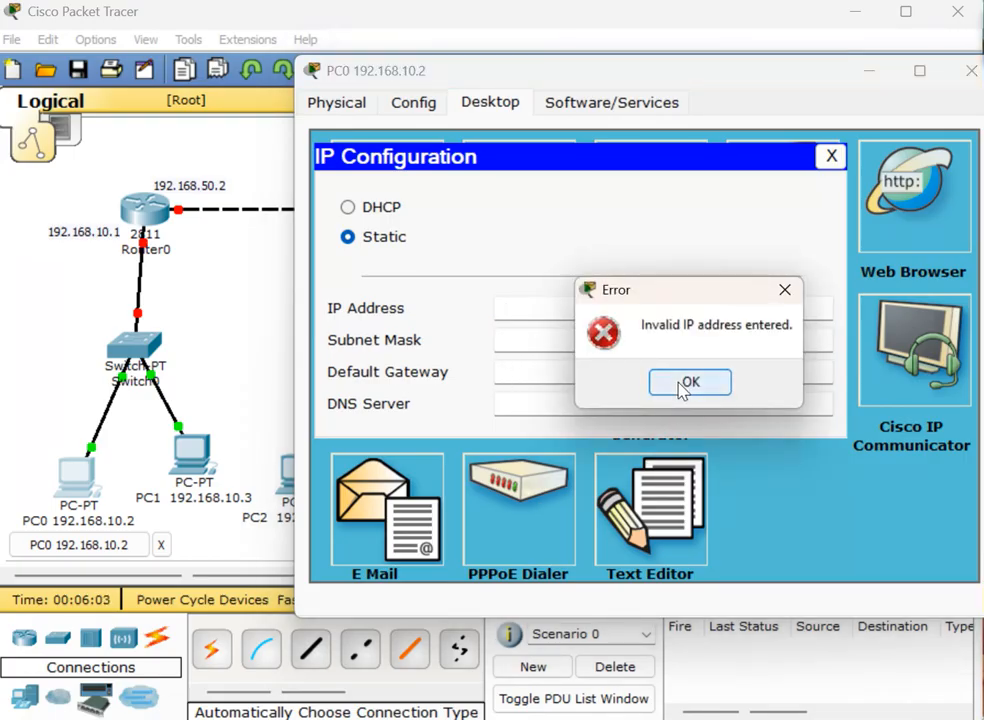
left_click(687, 379)
Set PC0's static IP address to 192.168.10.2 with the default subnet mask 255.255.255.0.
left_click(638, 310)
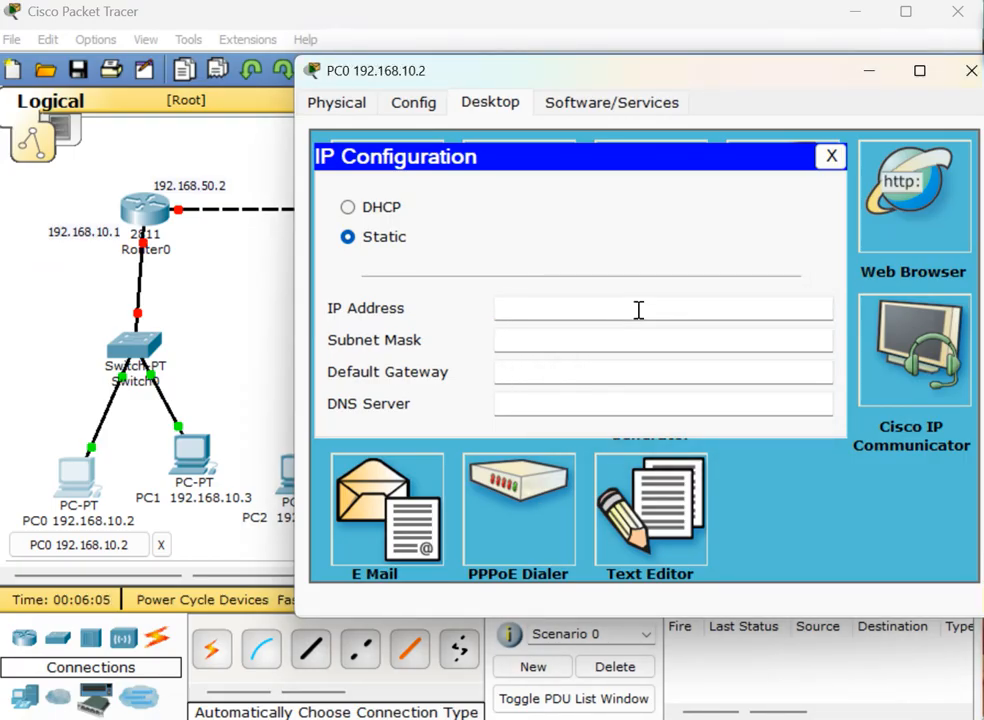
type("192.168.10.2")
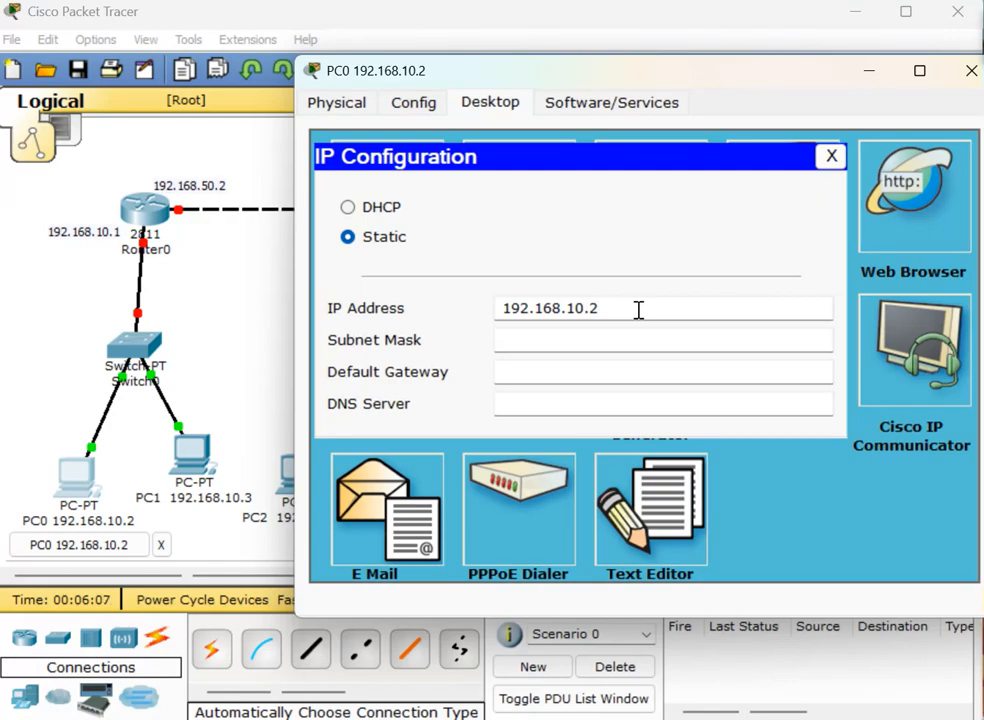
left_click(605, 335)
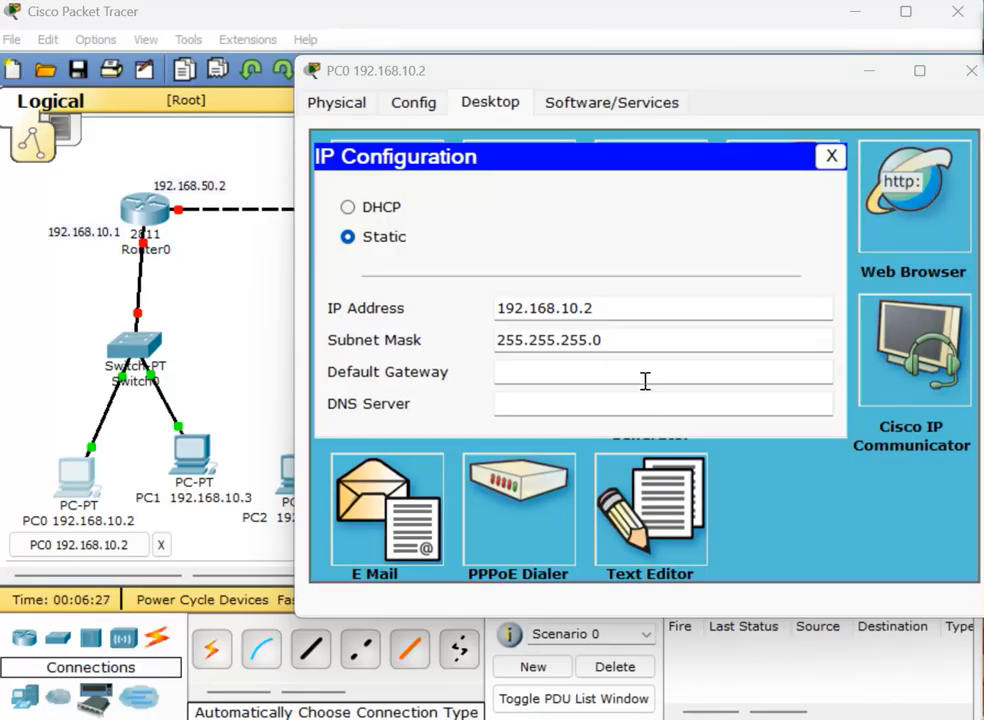
Set PC0's default gateway to 192.168.10.1 and close its device window.
left_click(645, 376)
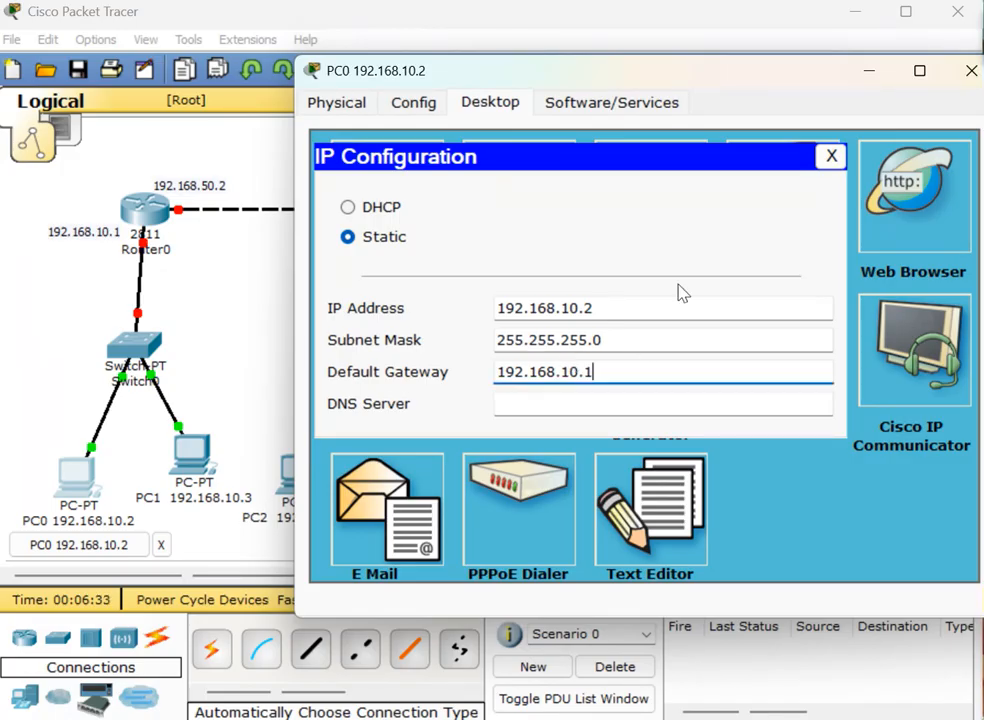
left_click(972, 71)
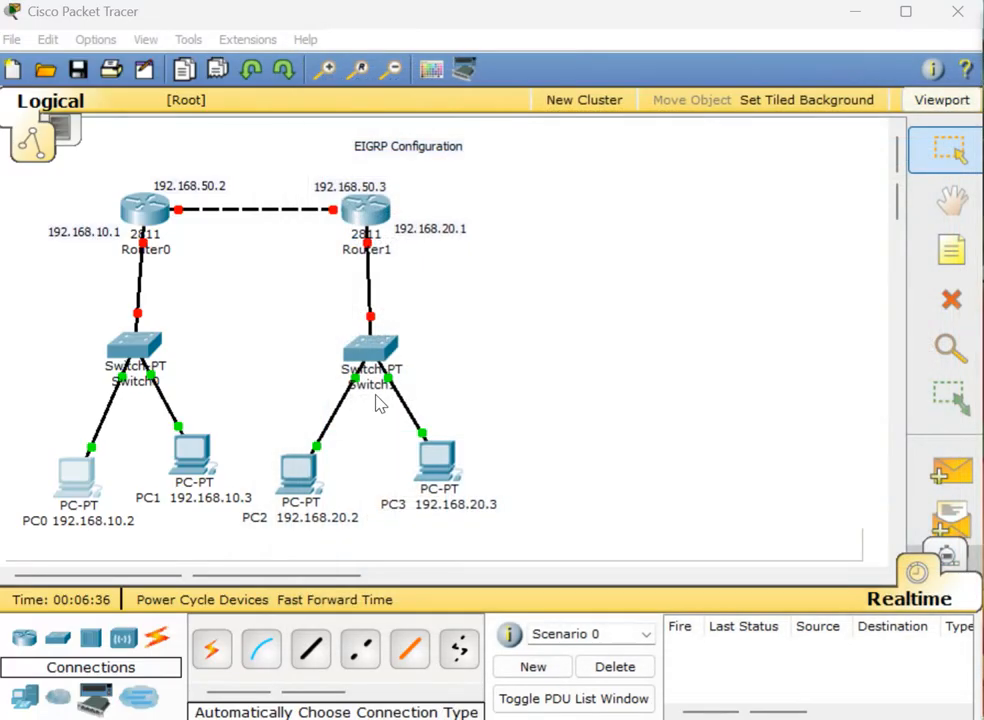
Set PC1's static IP address to 192.168.10.3 with the default subnet mask 255.255.255.0.
left_click(193, 458)
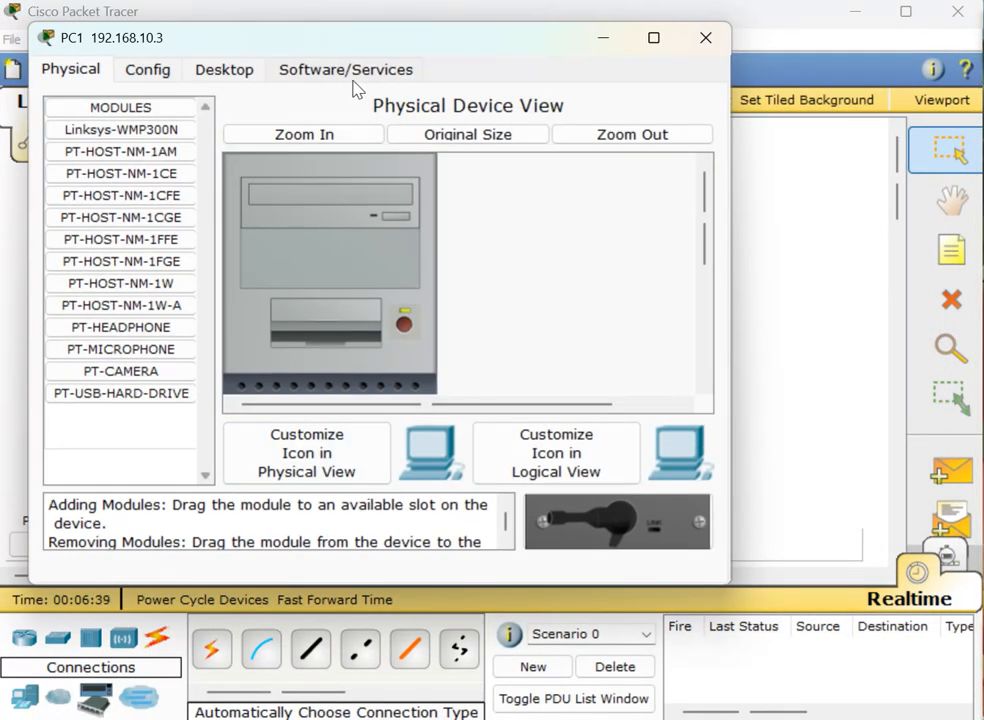
left_click_drag(385, 43, 638, 15)
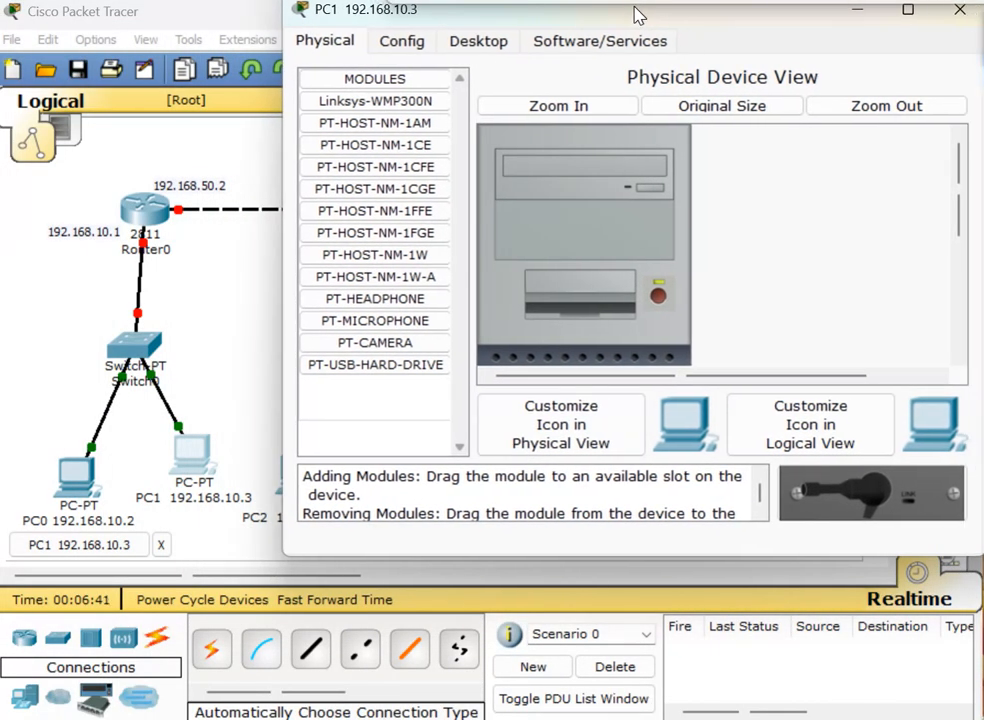
left_click(483, 46)
left_click(395, 141)
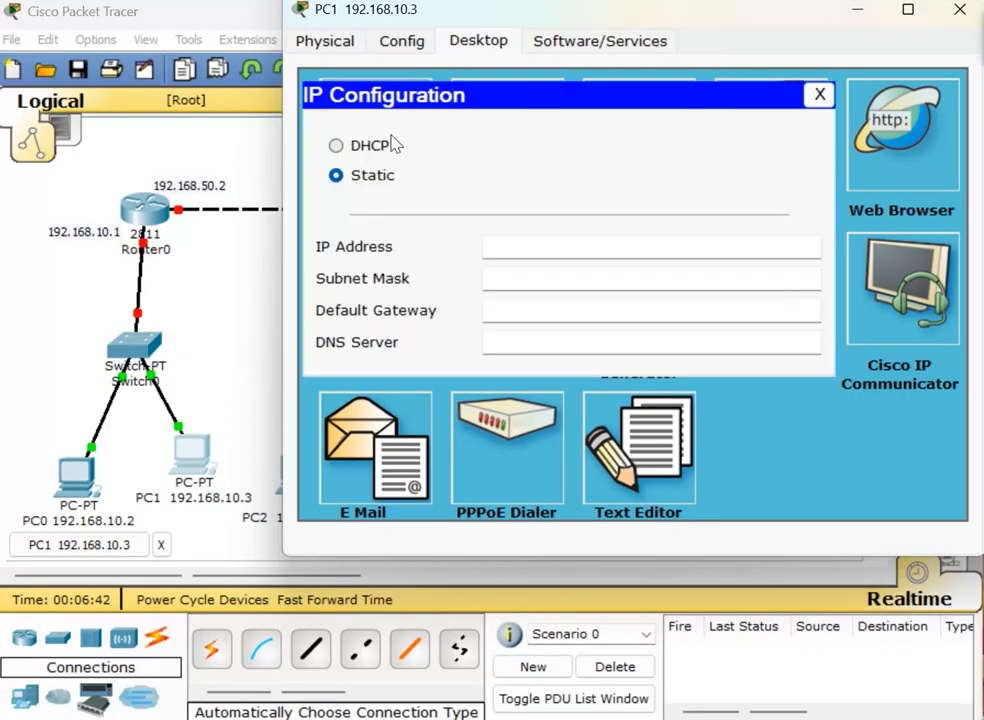
left_click(557, 238)
type("192")
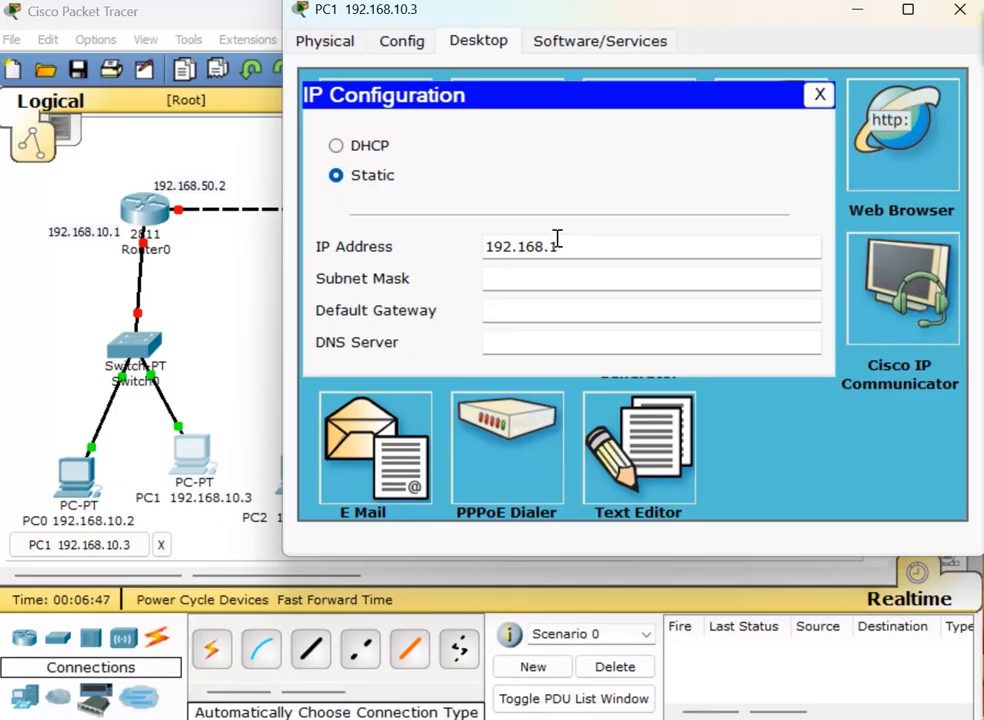
type(".168.10.3")
left_click(553, 277)
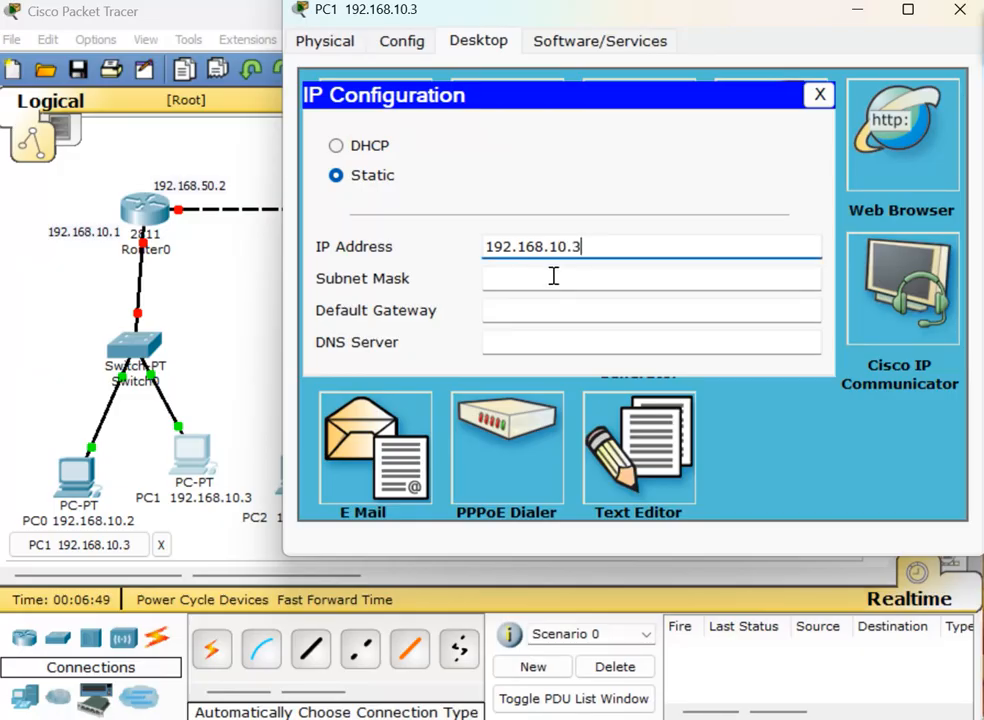
Set PC1's default gateway to 192.168.10.1 and close its device window.
left_click(557, 312)
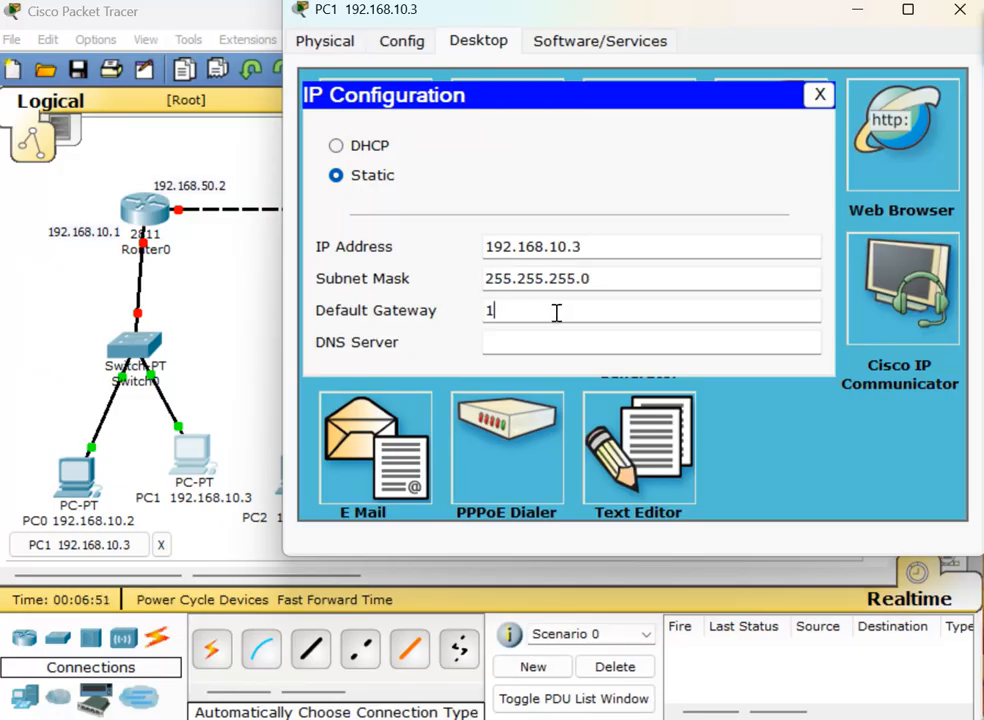
type("192.168.10.1")
left_click(621, 336)
left_click(959, 10)
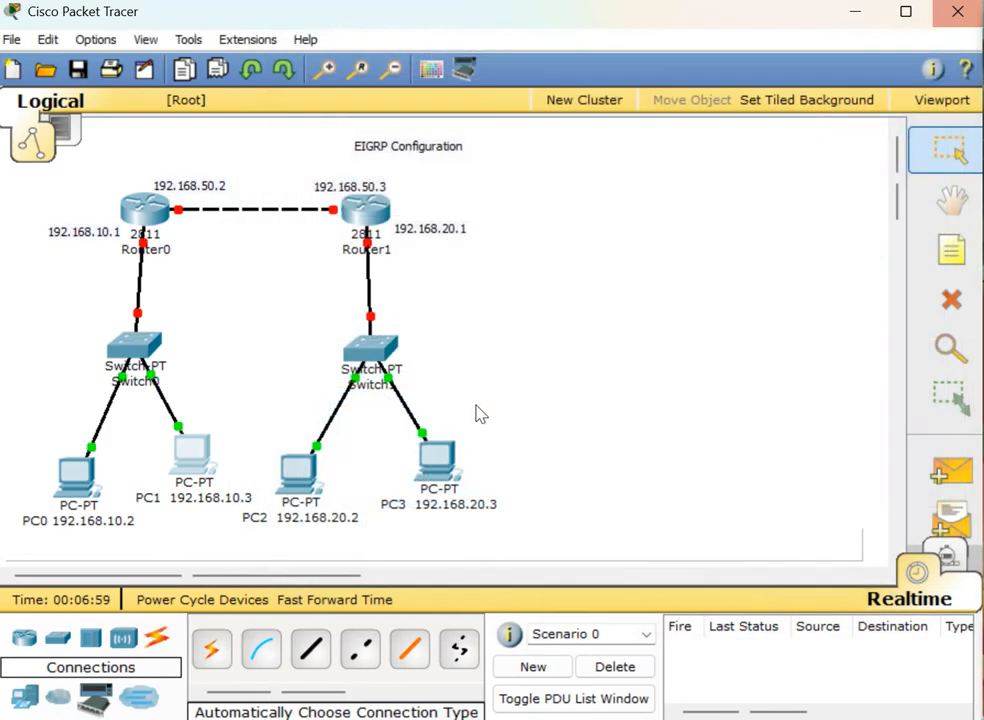
Configure PC2 with static IP address 192.168.20.2, subnet mask 255.255.255.0 and default gateway 192.168.20.1.
left_click(303, 484)
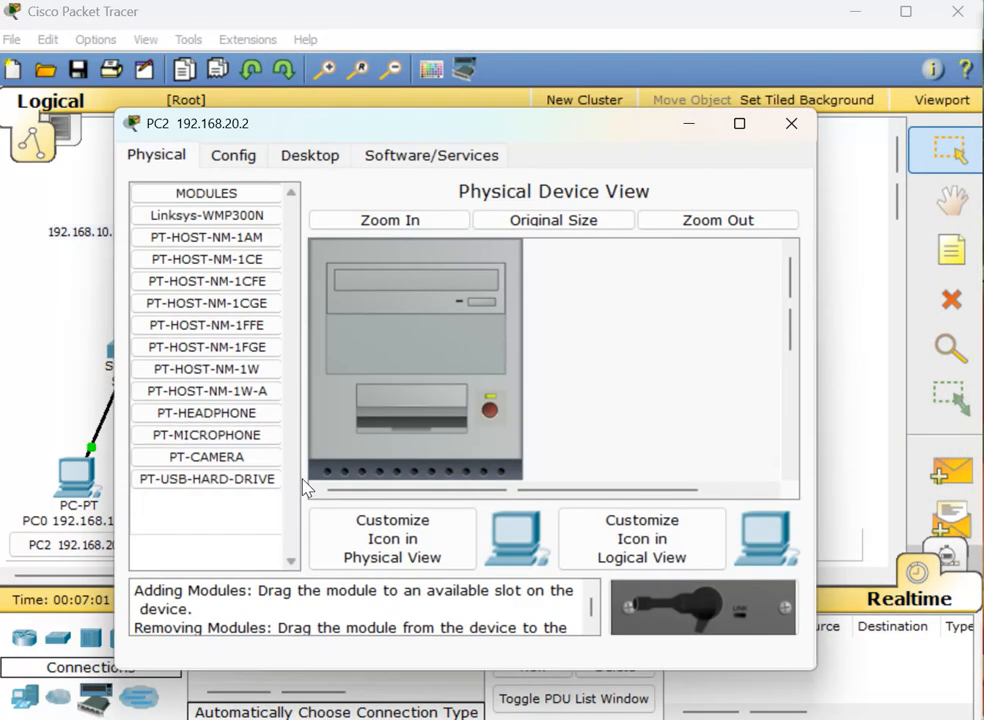
left_click_drag(483, 121, 625, 35)
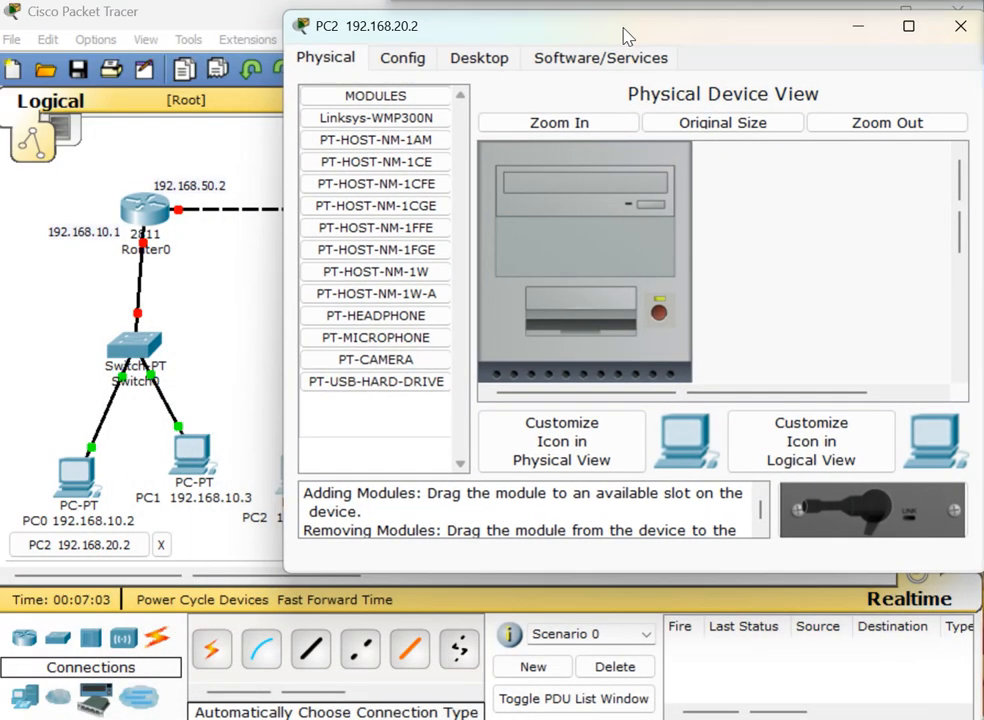
left_click(458, 64)
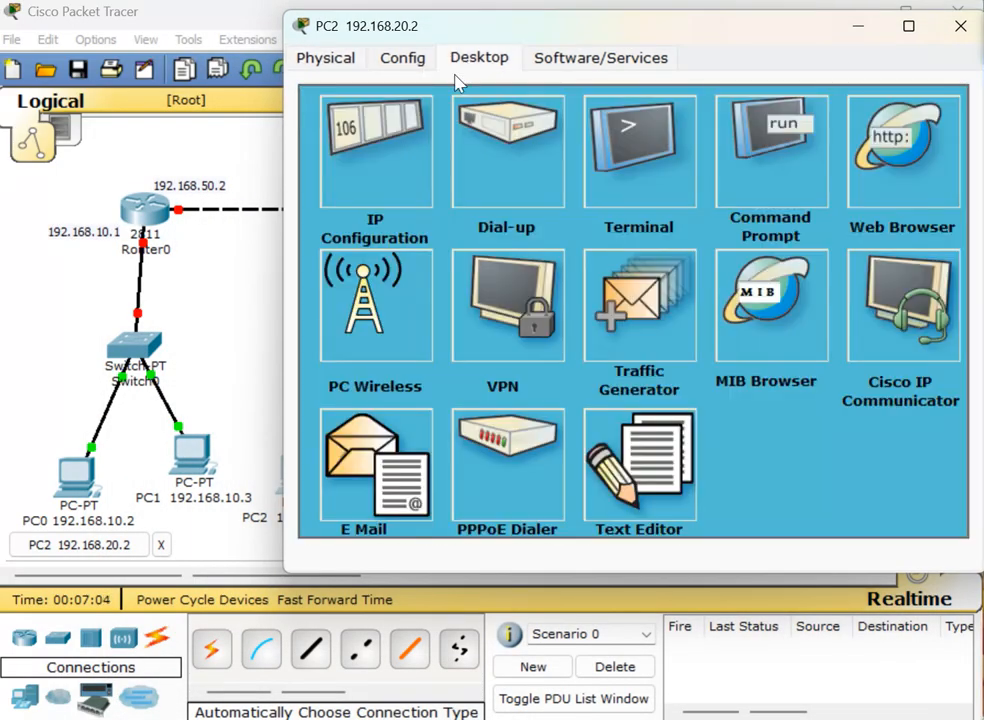
left_click(378, 180)
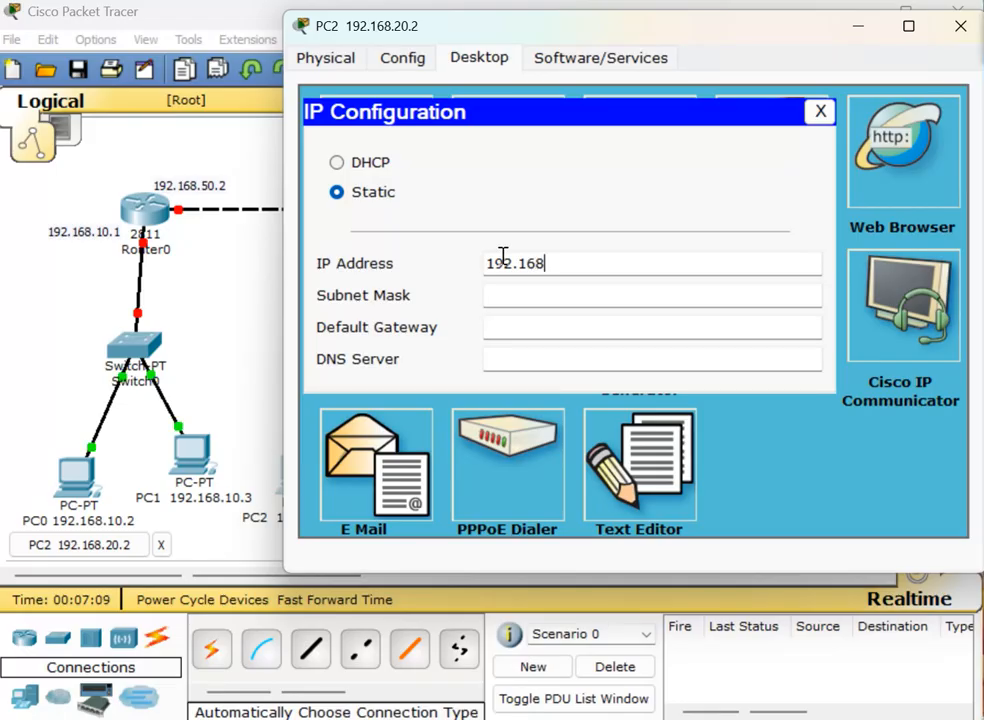
left_click(503, 258)
type("192.168.20.2")
left_click(510, 292)
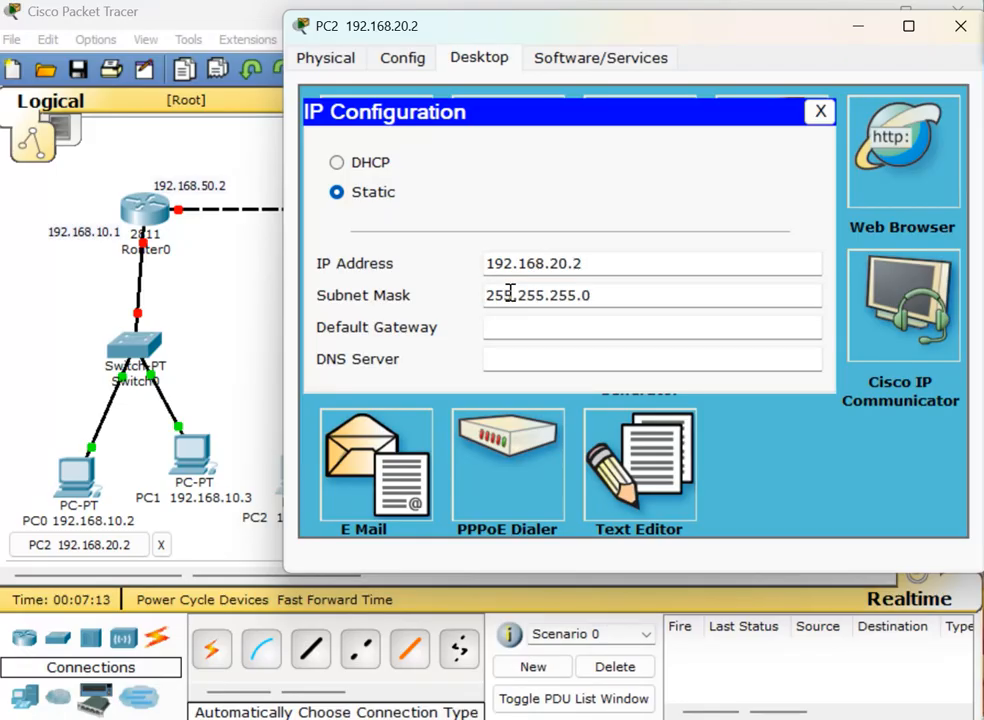
left_click(536, 327)
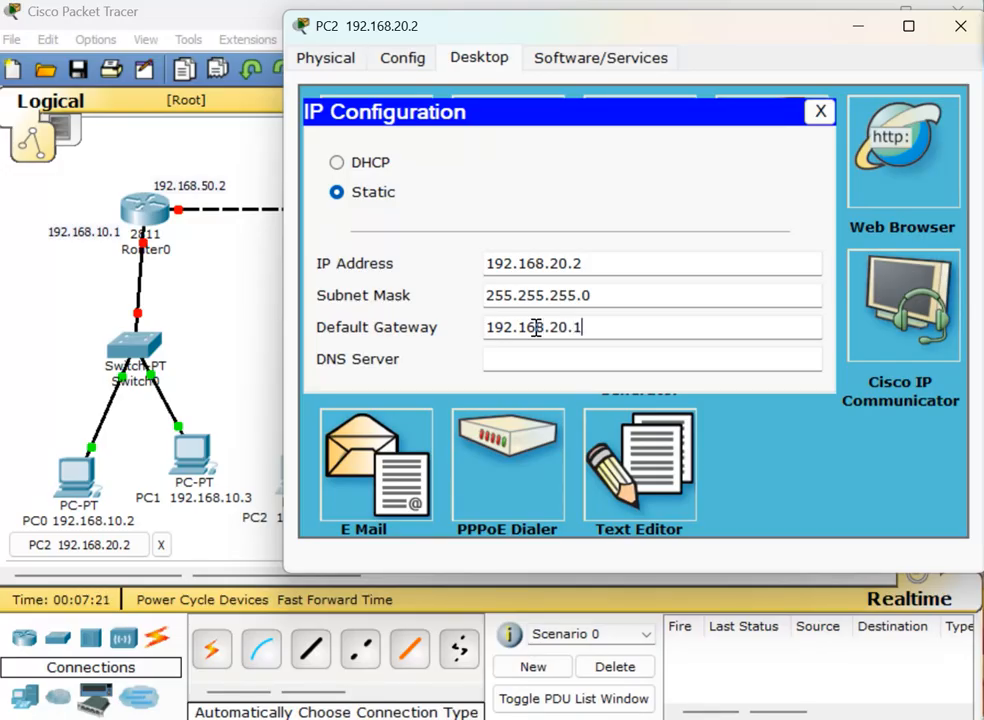
left_click(959, 30)
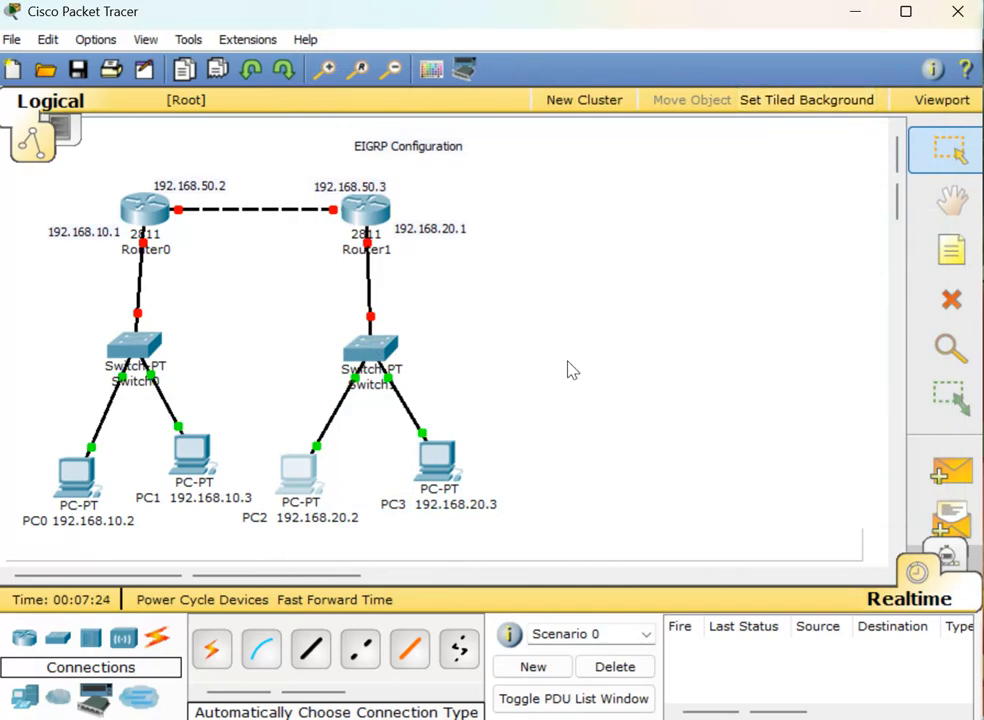
Configure PC3 with static IP address 192.168.20.3, subnet mask 255.255.255.0 and default gateway 192.168.20.1.
left_click(443, 477)
left_click_drag(483, 40, 670, 68)
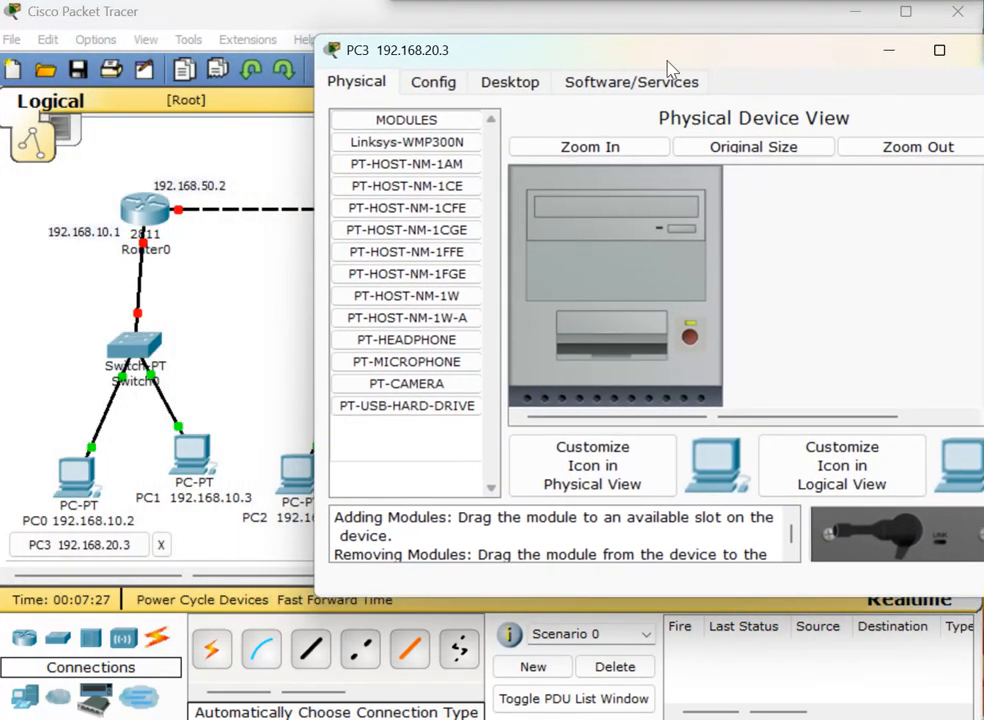
left_click(520, 83)
left_click(391, 226)
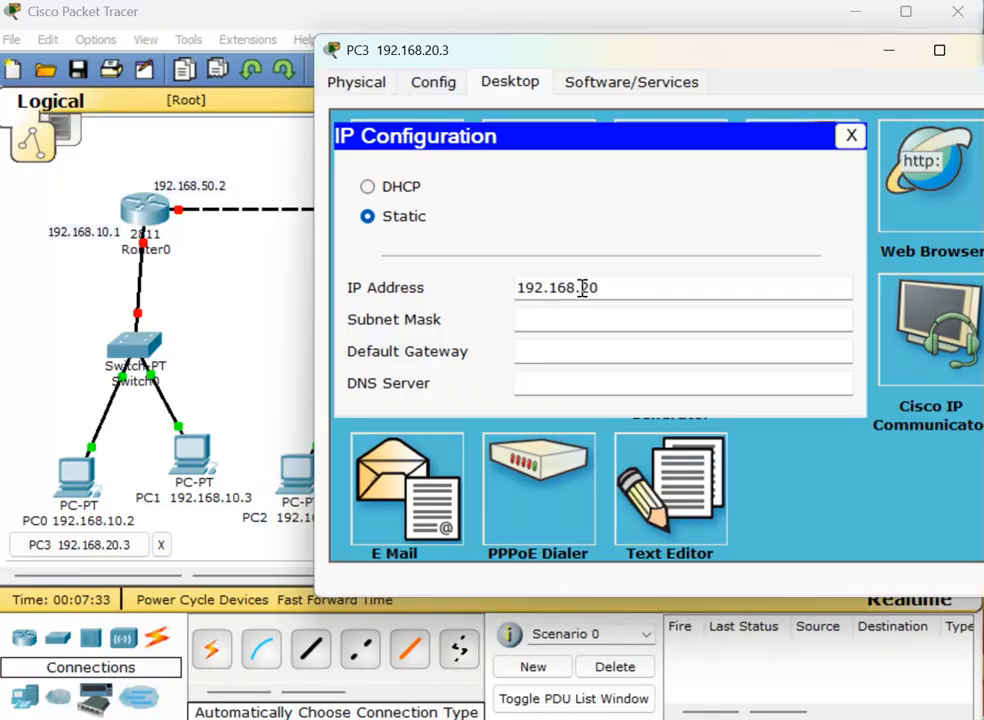
left_click(573, 320)
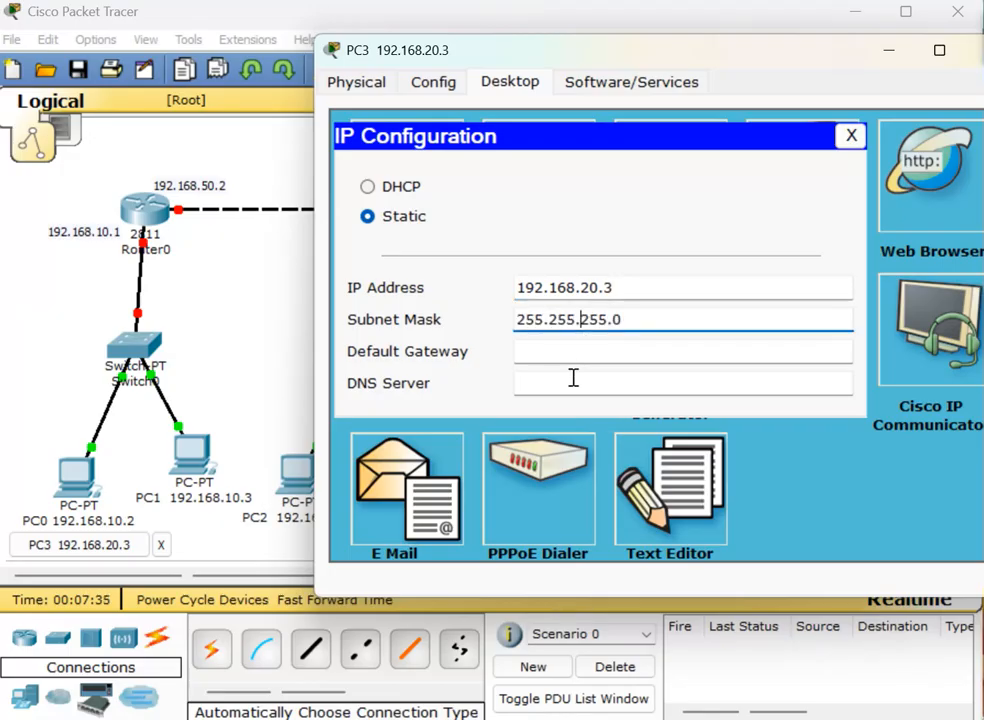
left_click(573, 356)
type("192.168.20.1")
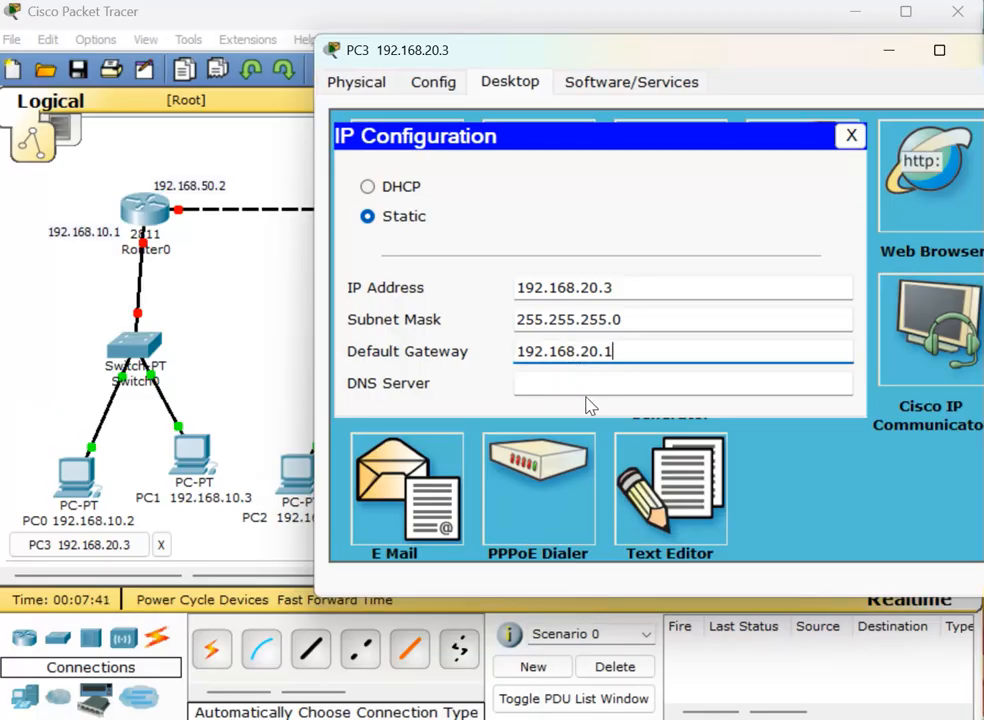
left_click_drag(835, 60, 753, 50)
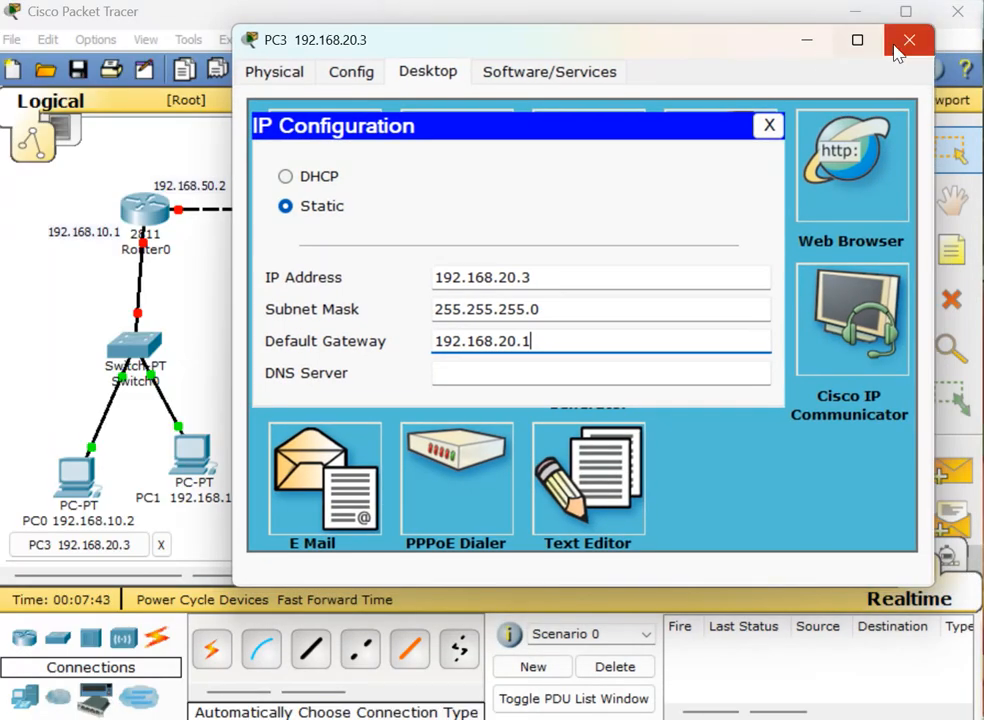
left_click(910, 42)
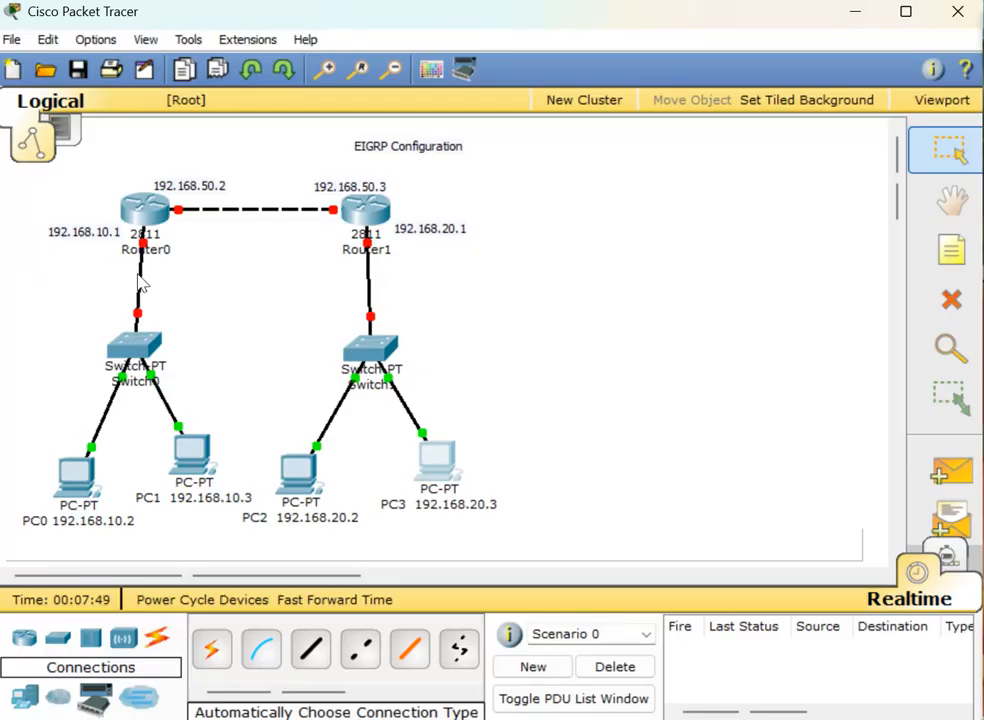
Assign 192.168.10.1 with subnet mask 255.255.255.0 to Router0's FastEthernet0/0 interface and turn the port on.
mouse_move(145, 283)
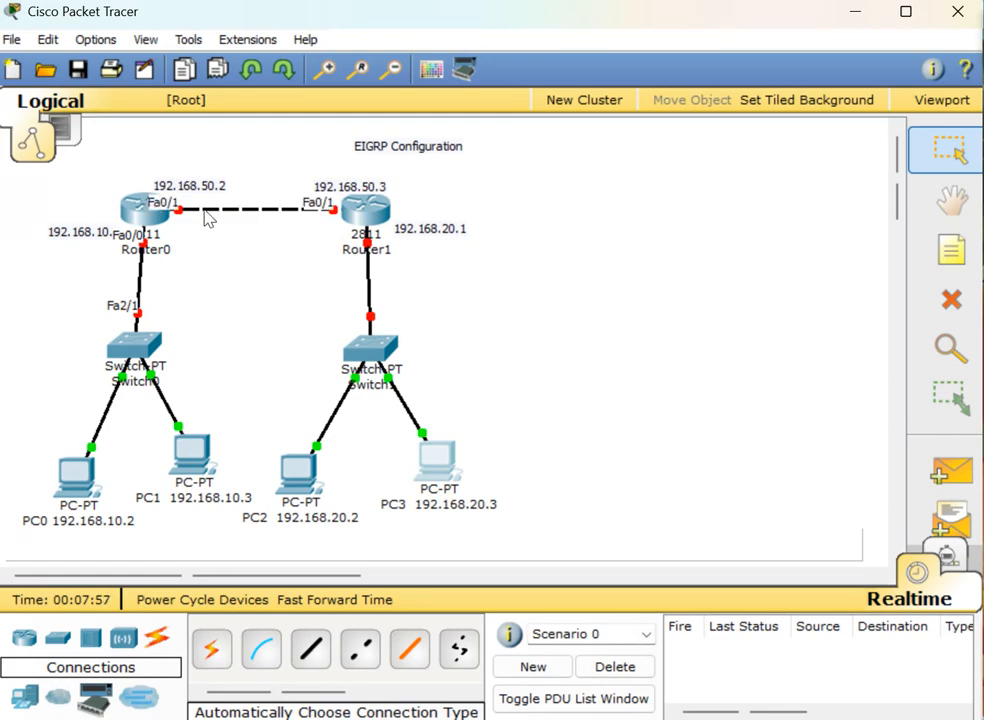
left_click(145, 225)
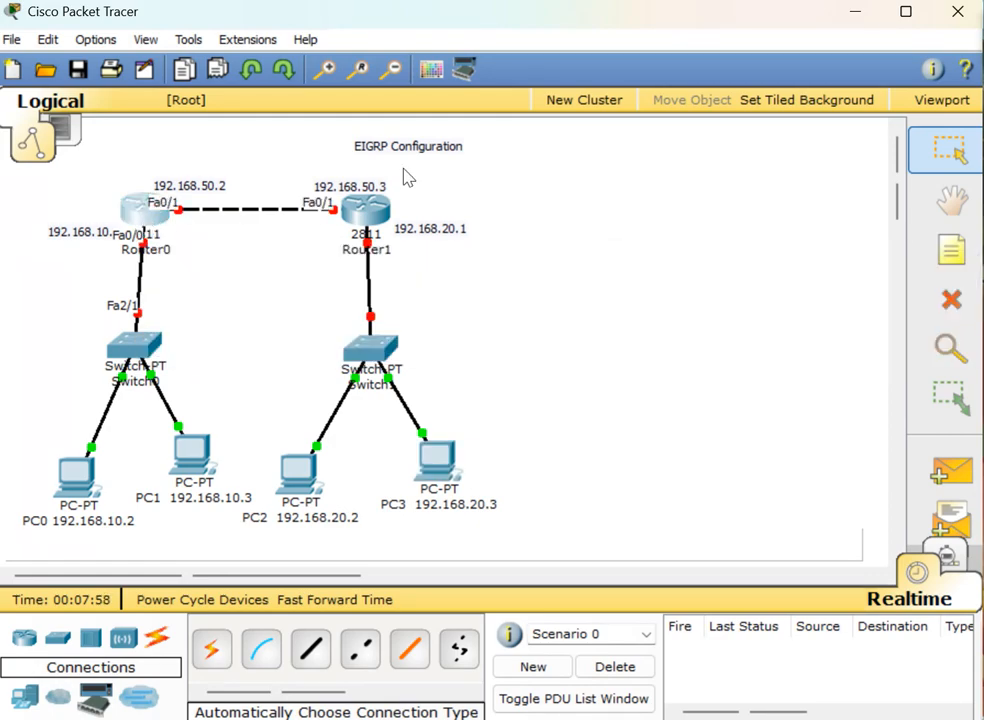
left_click_drag(422, 134, 630, 110)
left_click(458, 135)
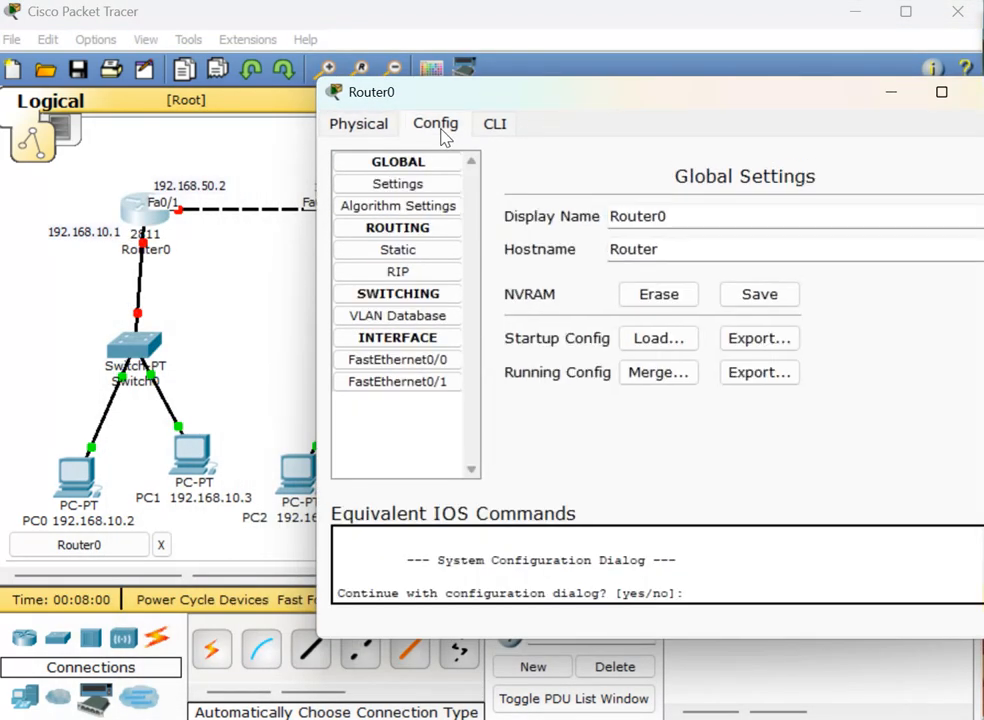
left_click(410, 361)
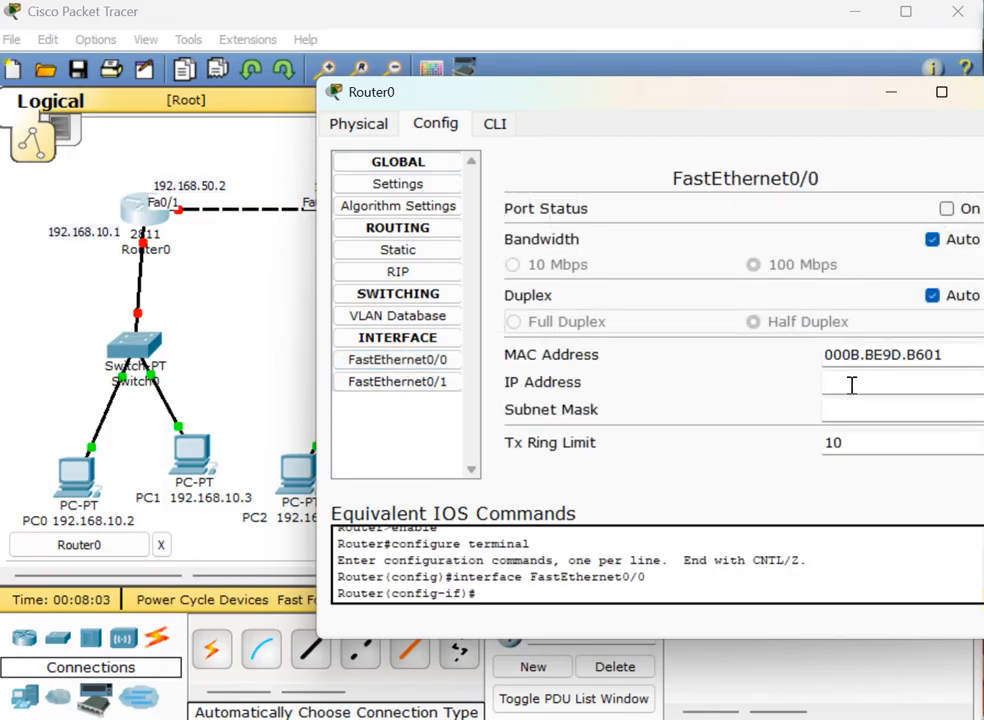
left_click(850, 383)
left_click_drag(760, 100, 730, 100)
type("192.1")
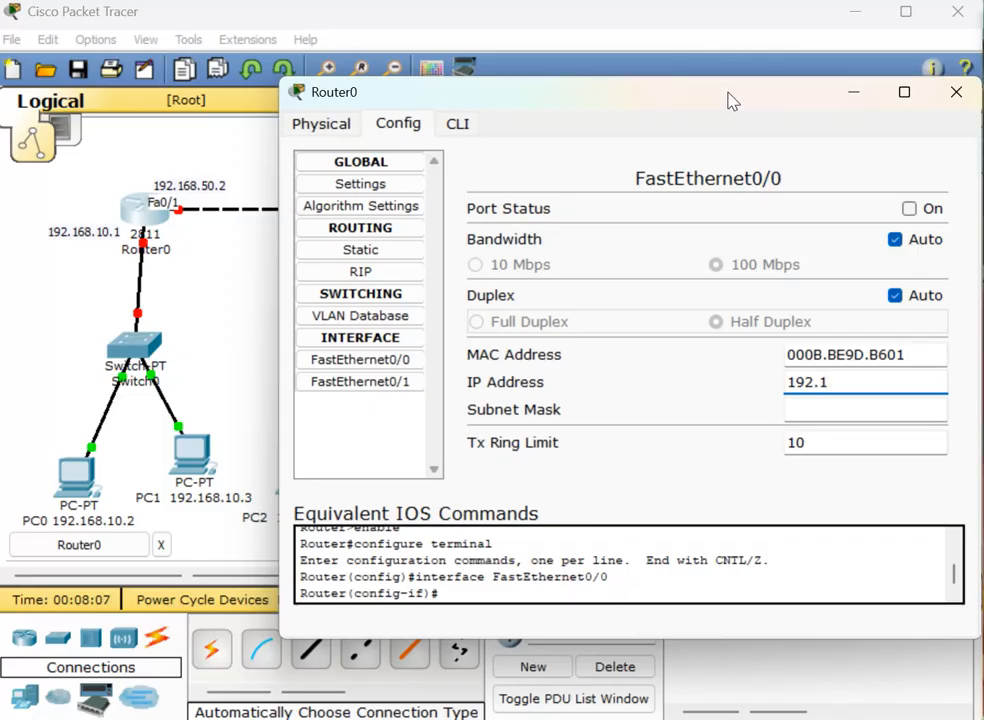
type("68.10.1")
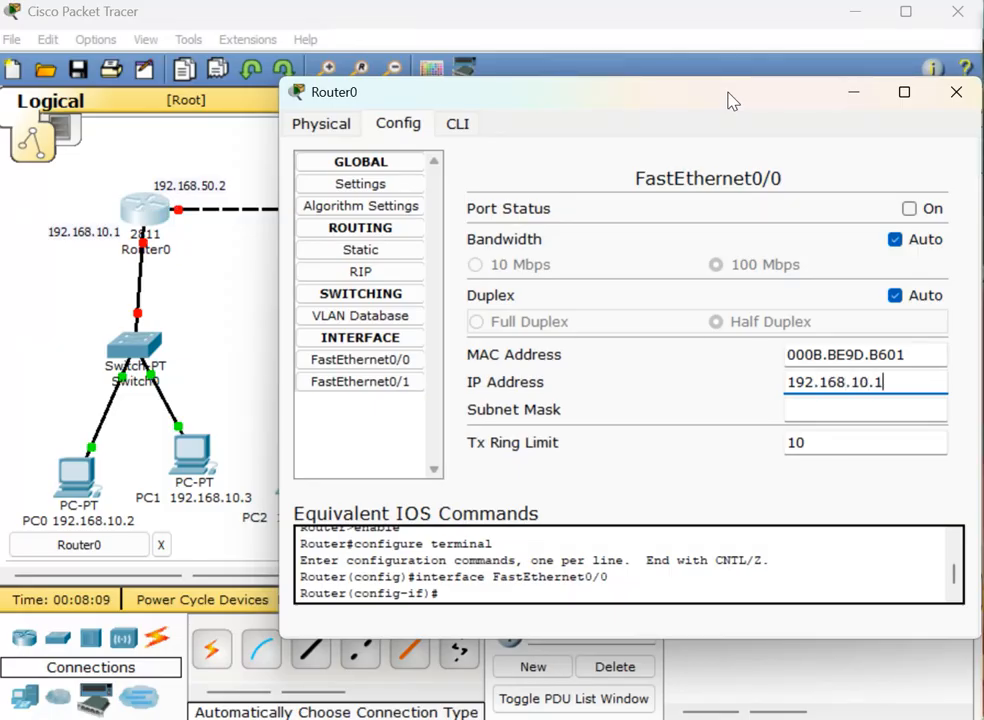
left_click(863, 406)
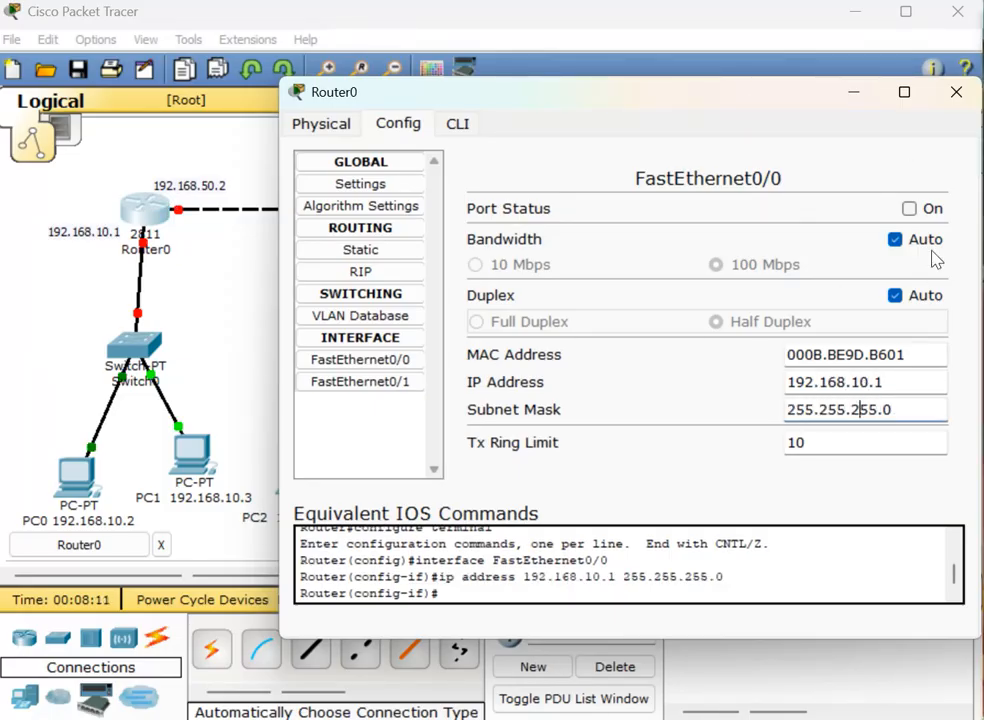
left_click(909, 209)
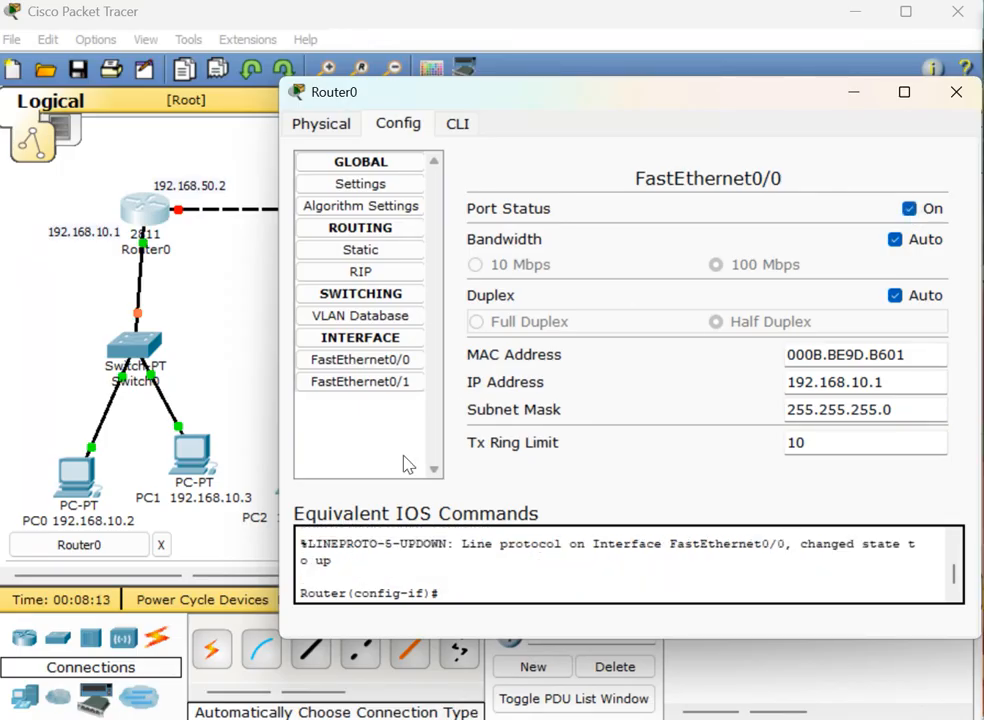
Assign 192.168.50.2 with subnet mask 255.255.255.0 to Router0's FastEthernet0/1 interface and turn the port on.
left_click(360, 381)
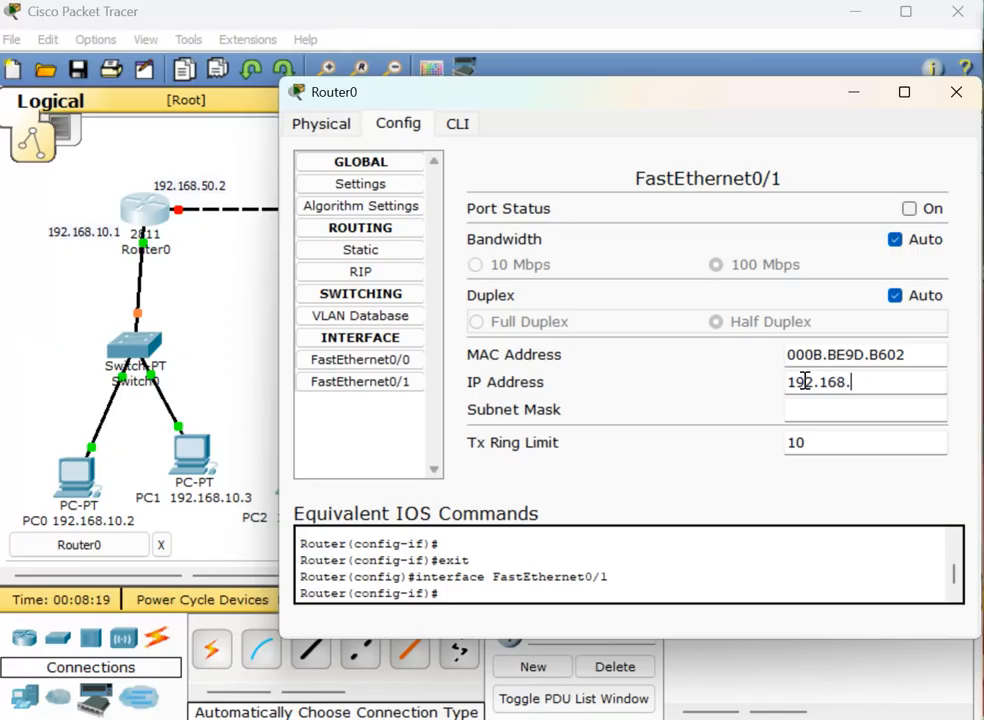
left_click(805, 381)
type("192.168.50.2")
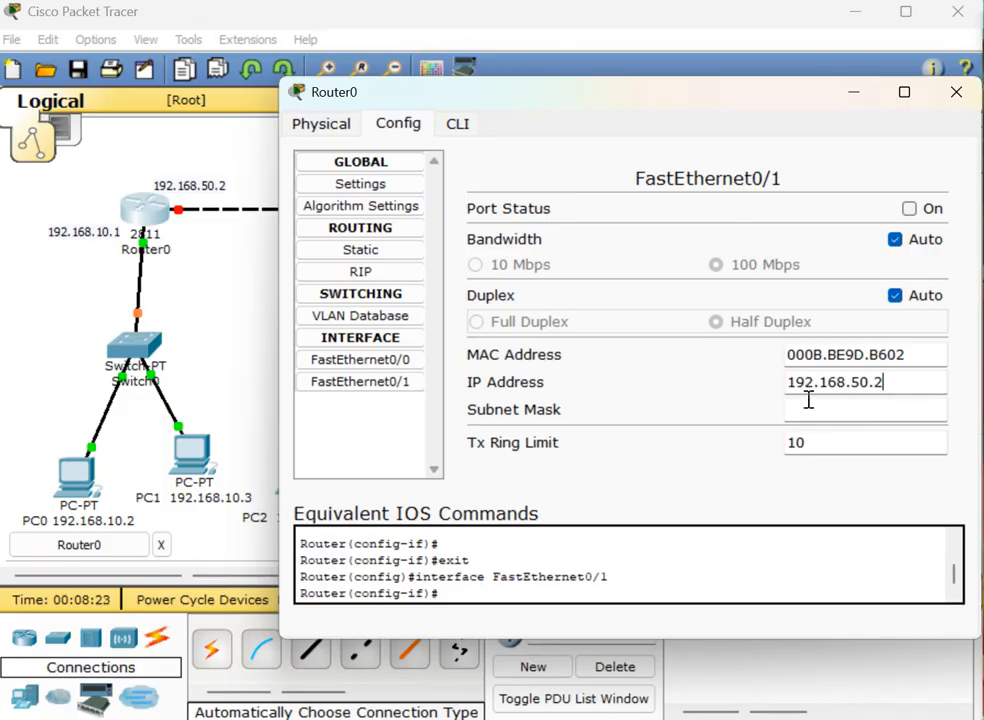
left_click(827, 410)
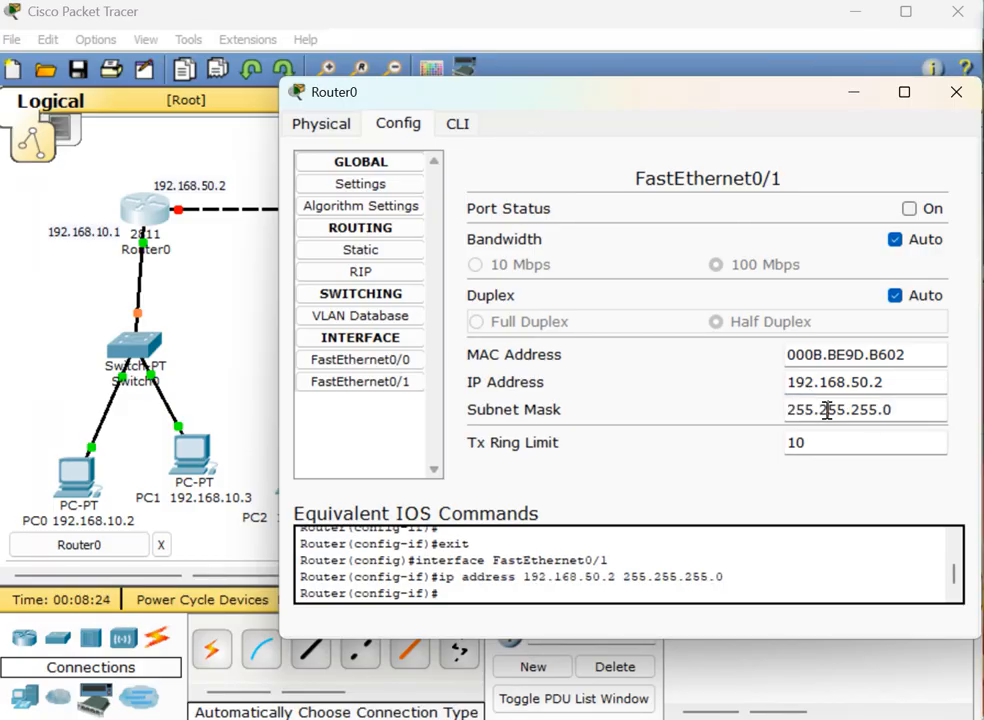
left_click(909, 208)
left_click(955, 93)
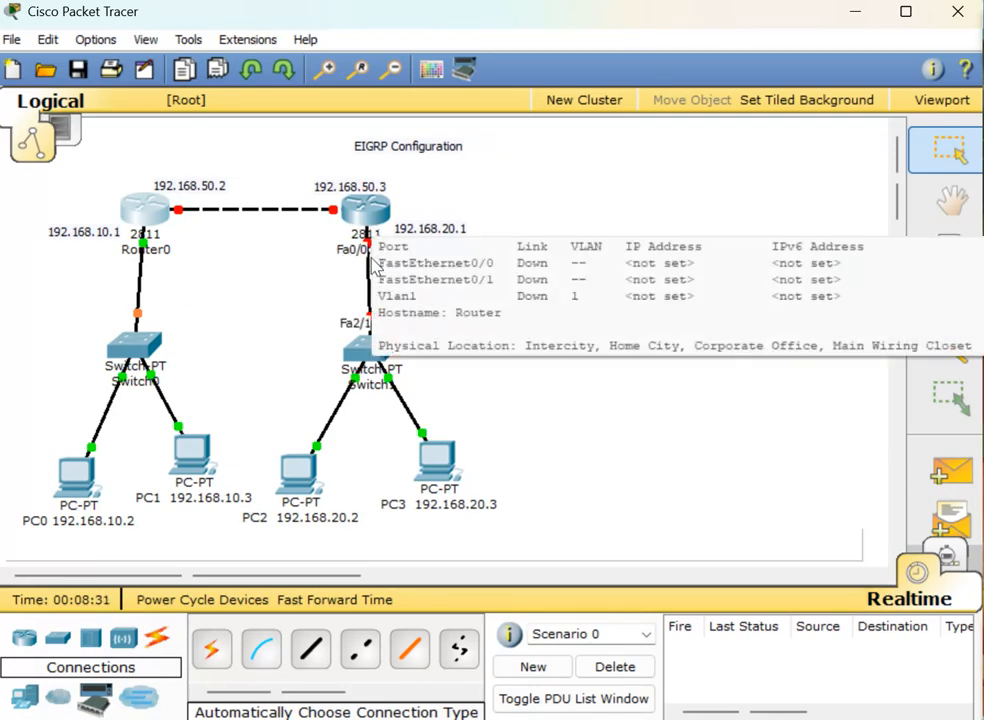
Assign 192.168.20.1 with subnet mask 255.255.255.0 to Router1's FastEthernet0/0 interface and turn the port on.
left_click(365, 208)
left_click_drag(510, 50, 696, 120)
left_click(350, 142)
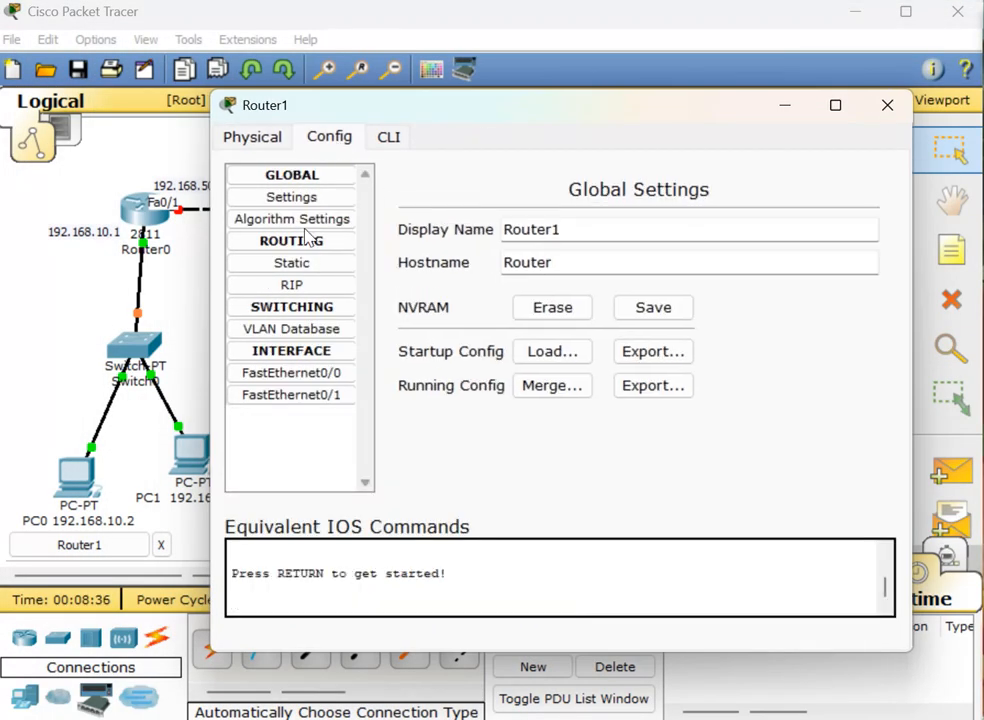
left_click(291, 372)
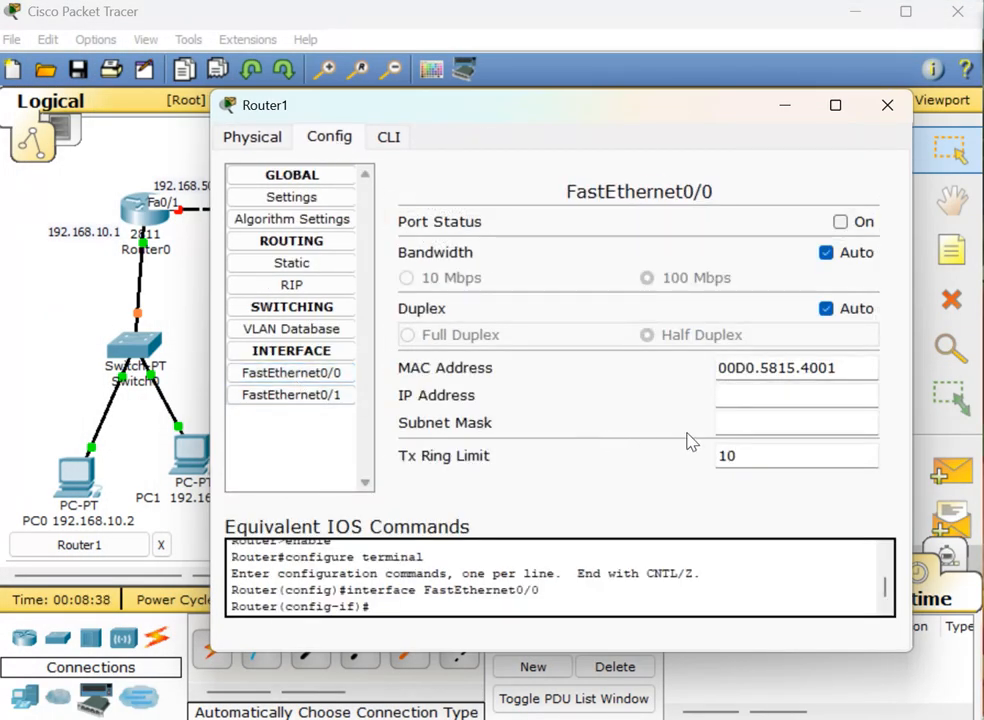
left_click(740, 395)
type("192.168")
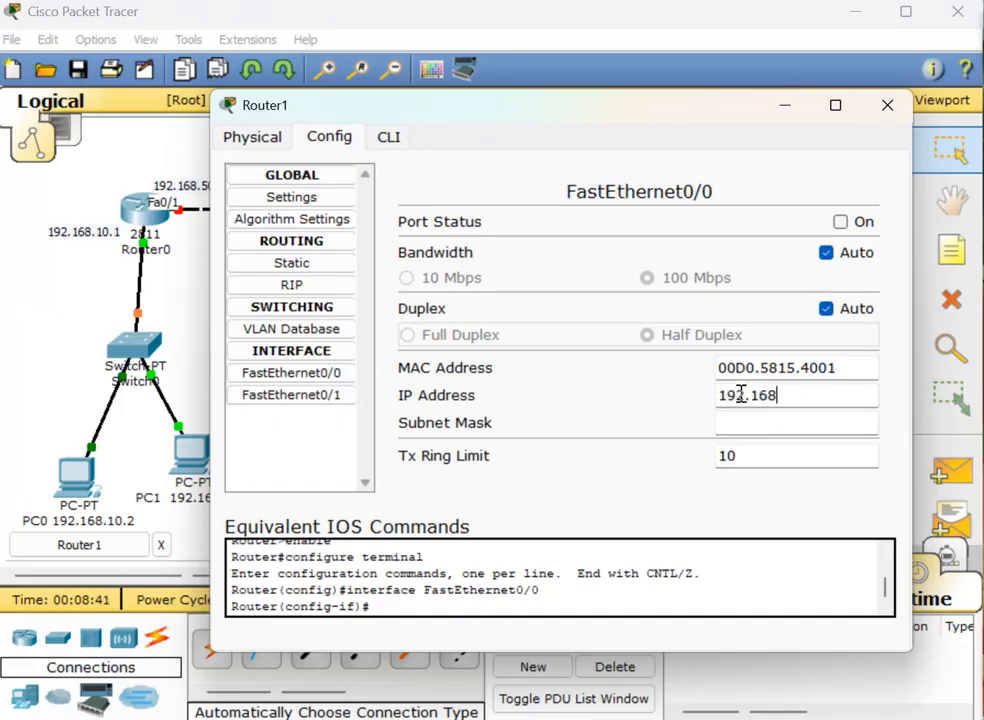
type(".20.1")
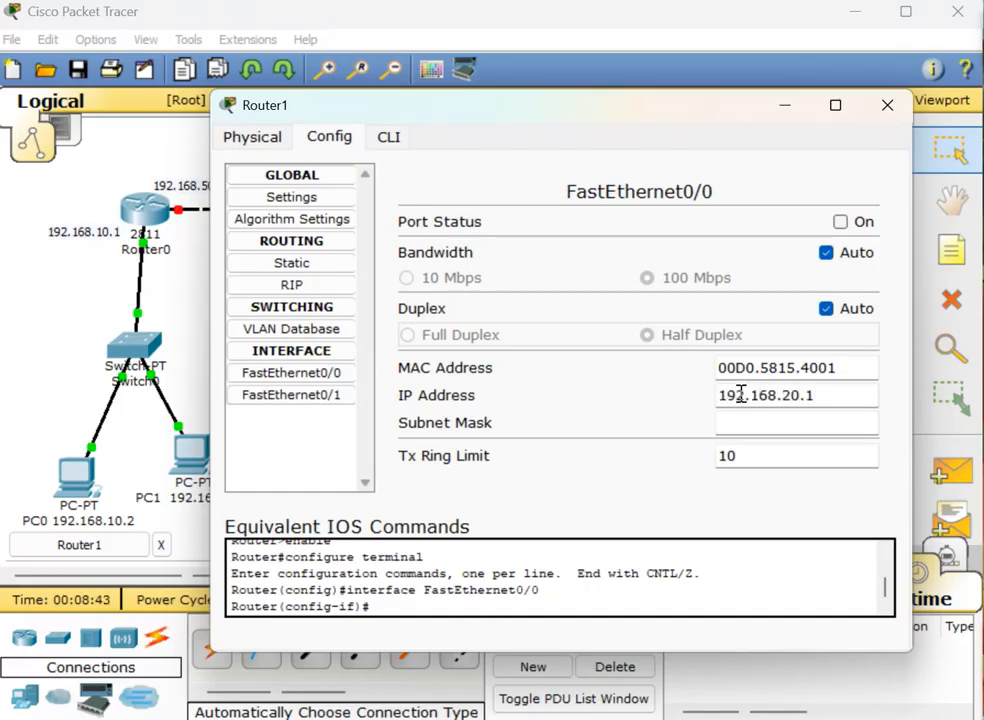
left_click(746, 421)
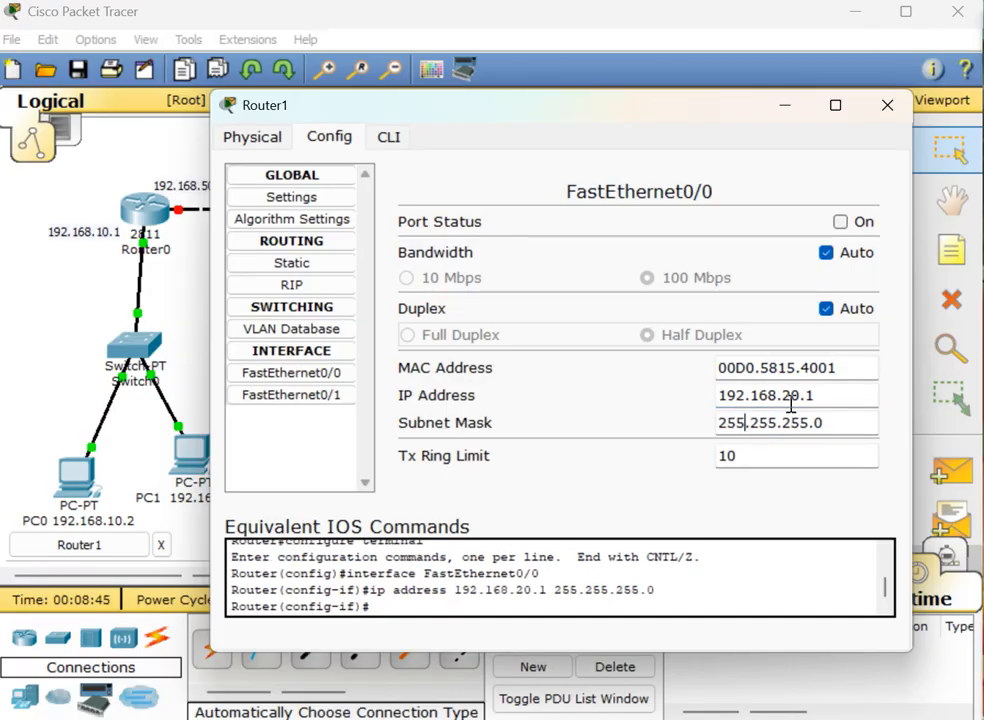
left_click(840, 221)
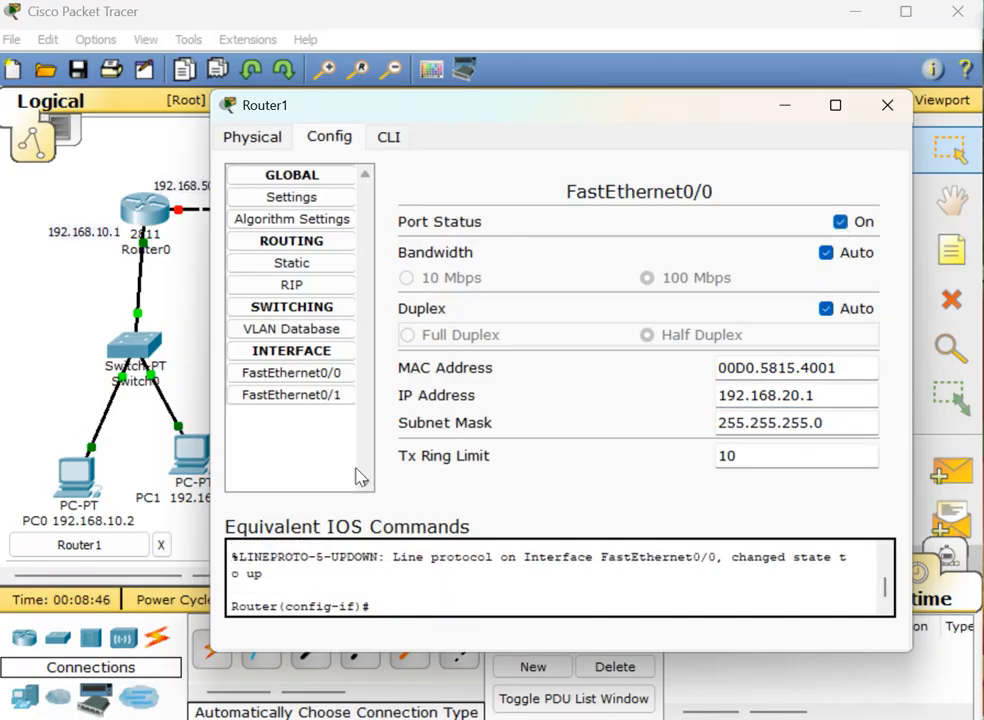
Assign 192.168.50.3 with subnet mask 255.255.255.0 to Router1's FastEthernet0/1 interface, turn the port on and close the router's window.
left_click(325, 398)
left_click(750, 397)
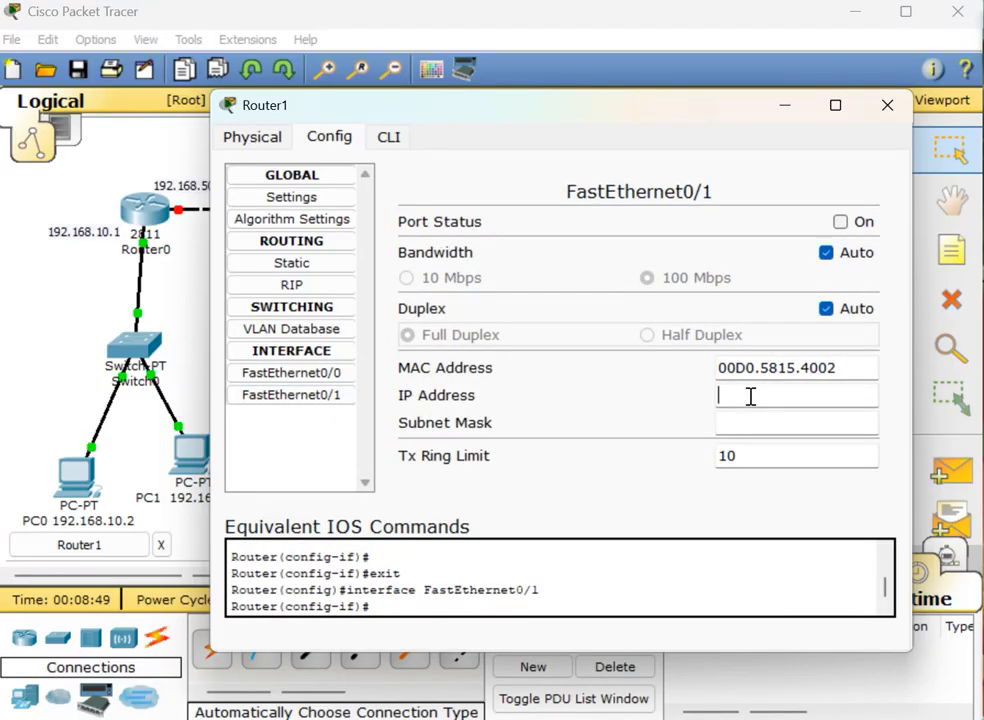
type("192.168.50.3")
left_click(757, 424)
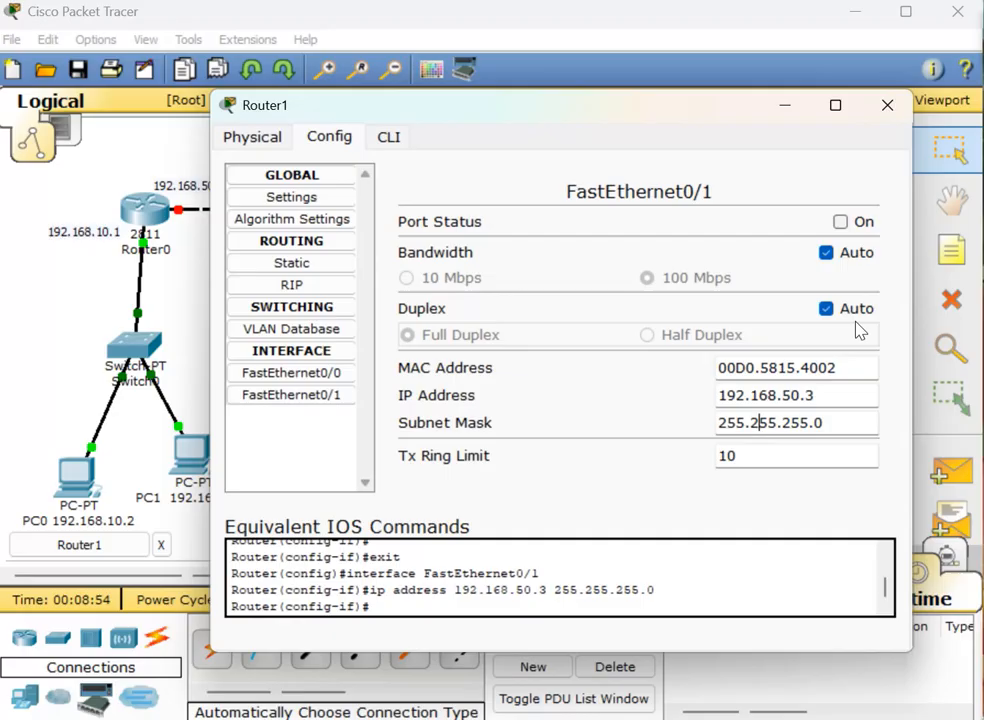
left_click(840, 222)
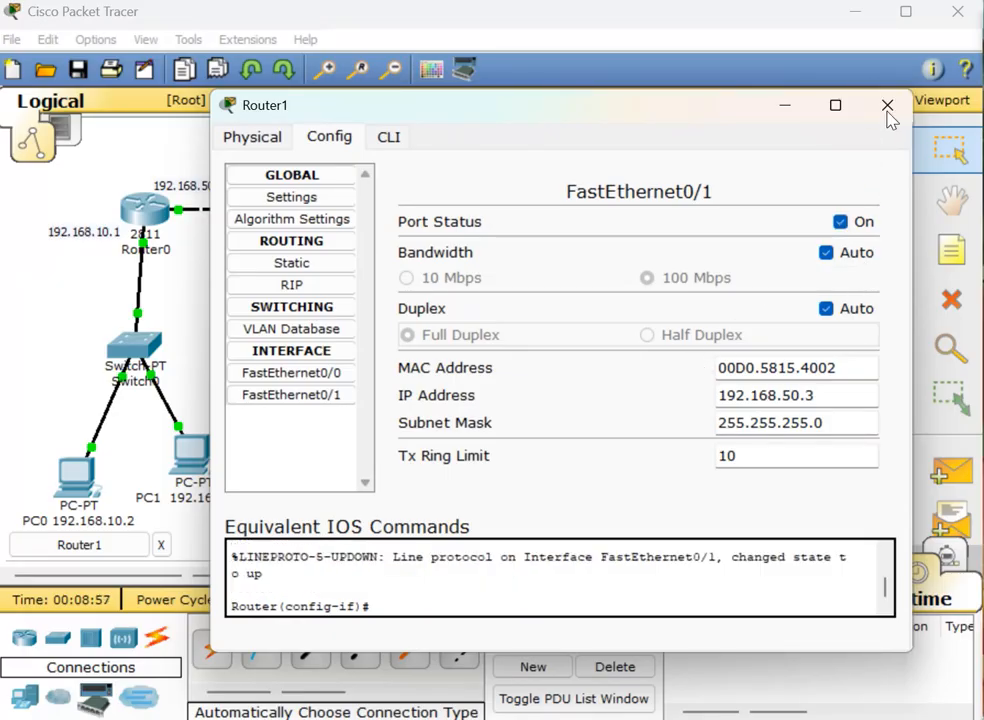
left_click(887, 105)
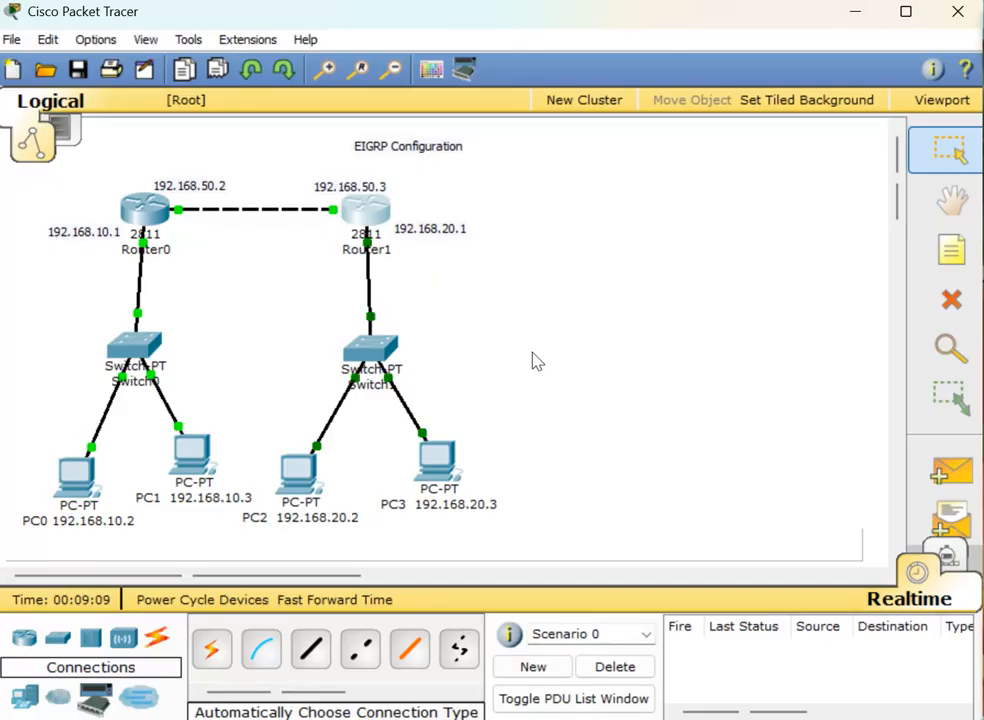
Test connectivity with simple PDUs from PC0 to PC1 and from PC0 to Router0, and delete the test scenario.
left_click(949, 471)
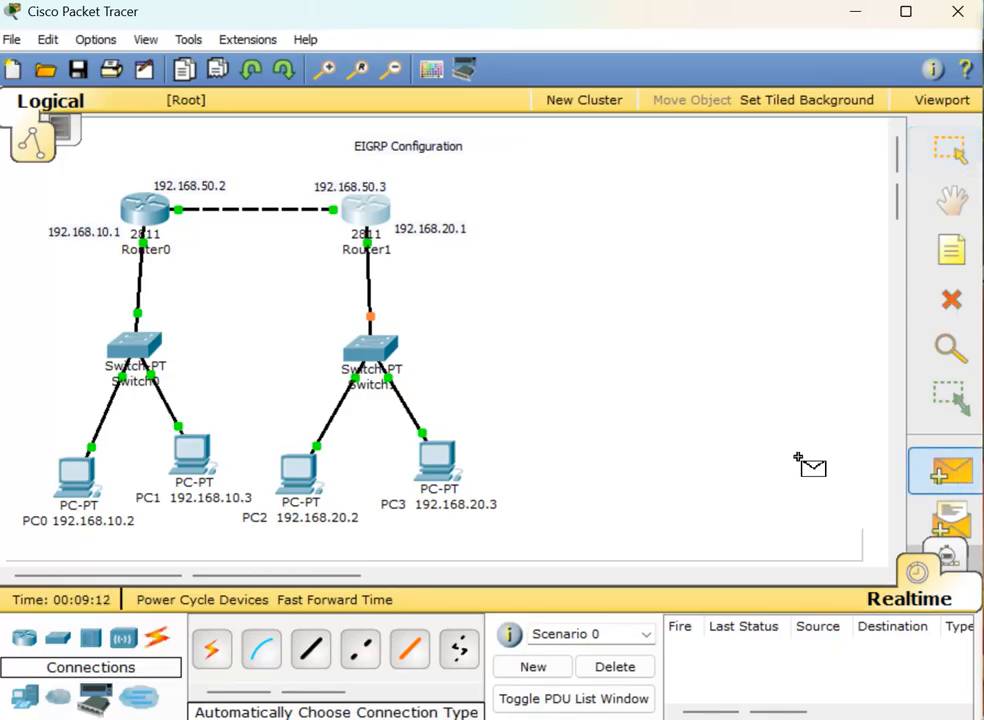
left_click(80, 476)
left_click(185, 455)
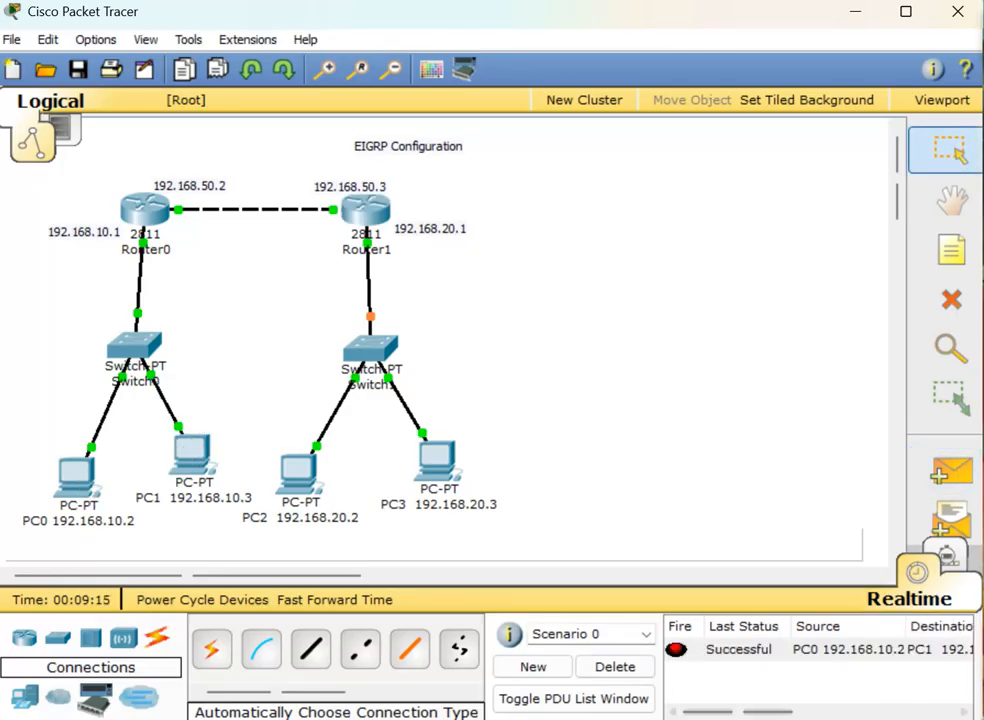
left_click(953, 476)
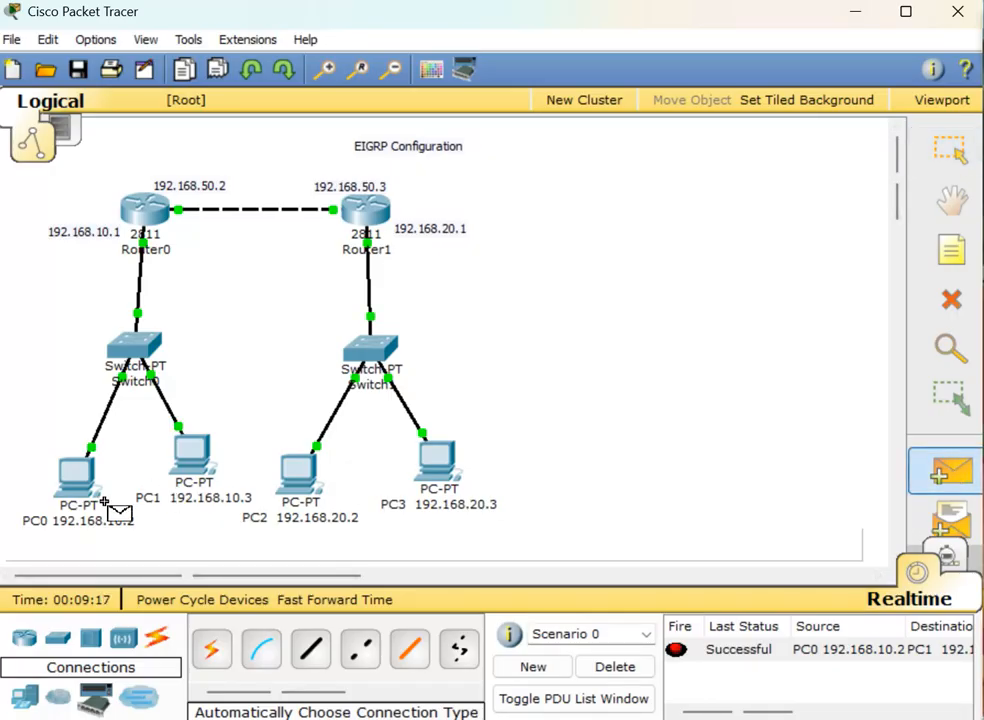
left_click(75, 474)
left_click(135, 205)
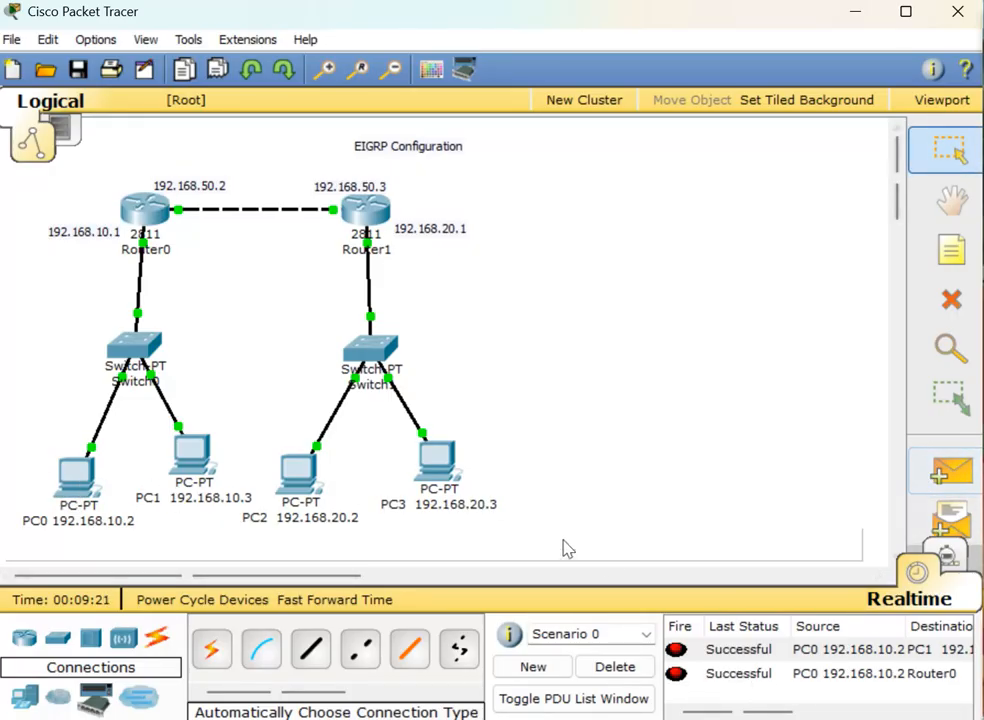
left_click(636, 672)
Test connectivity with simple PDUs from PC2 to PC3 and from PC2 to Router1, and delete the test scenario.
left_click(948, 478)
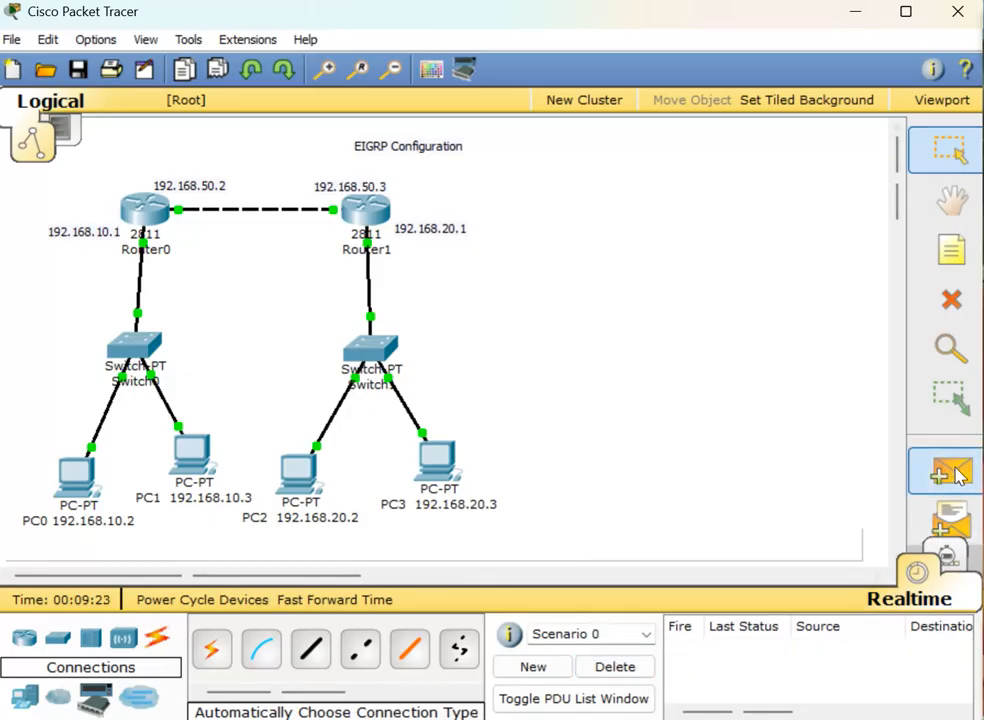
left_click(292, 466)
left_click(430, 457)
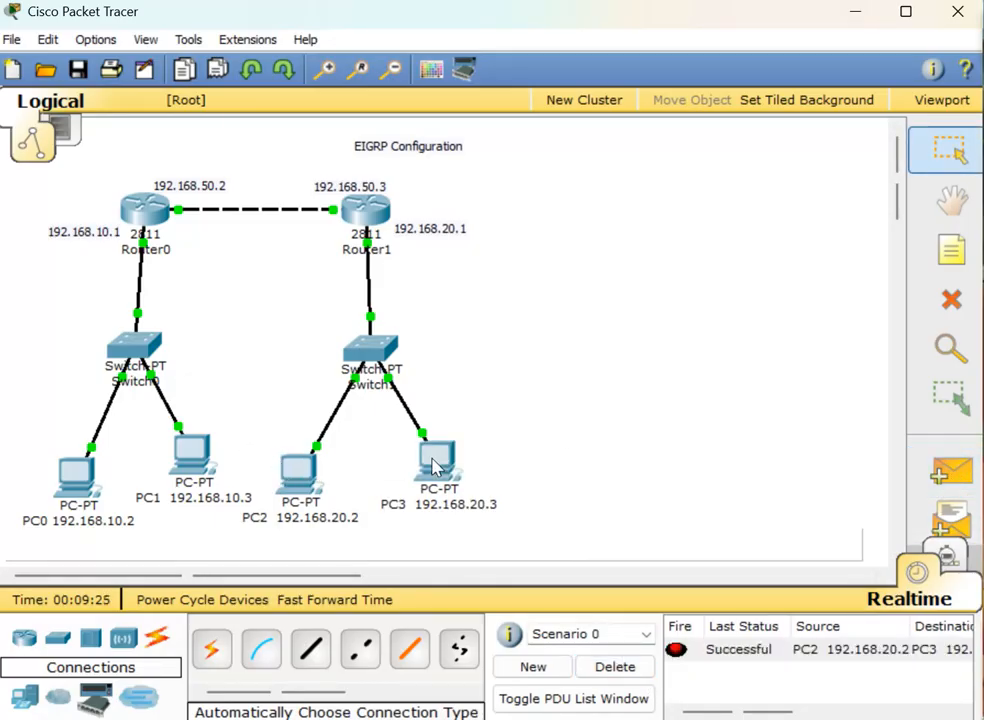
left_click(945, 466)
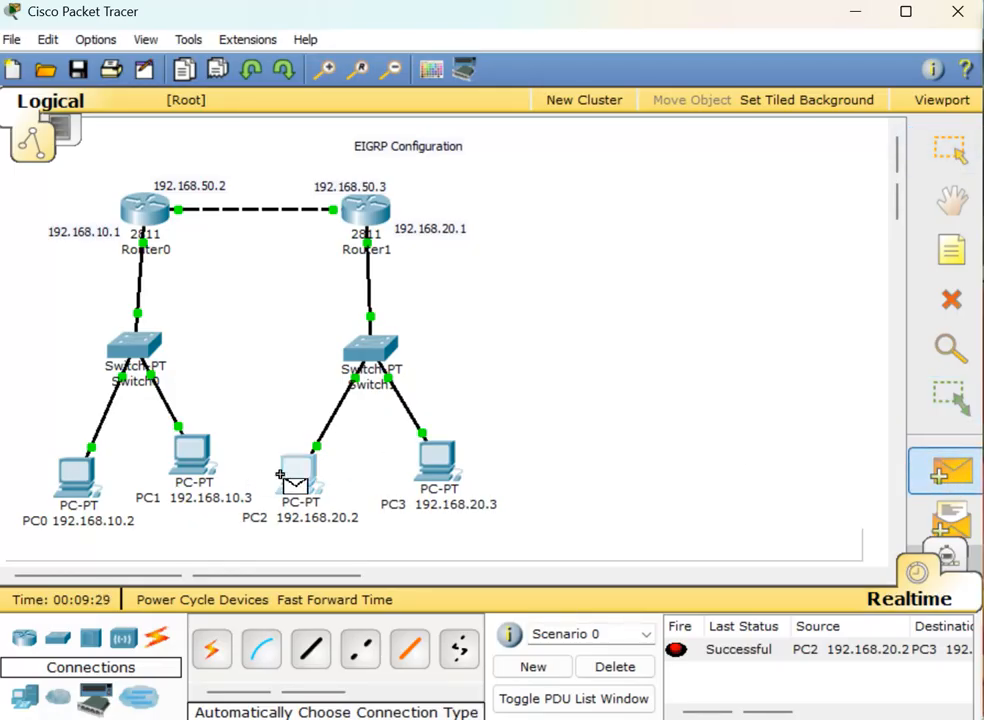
left_click(290, 470)
left_click(350, 210)
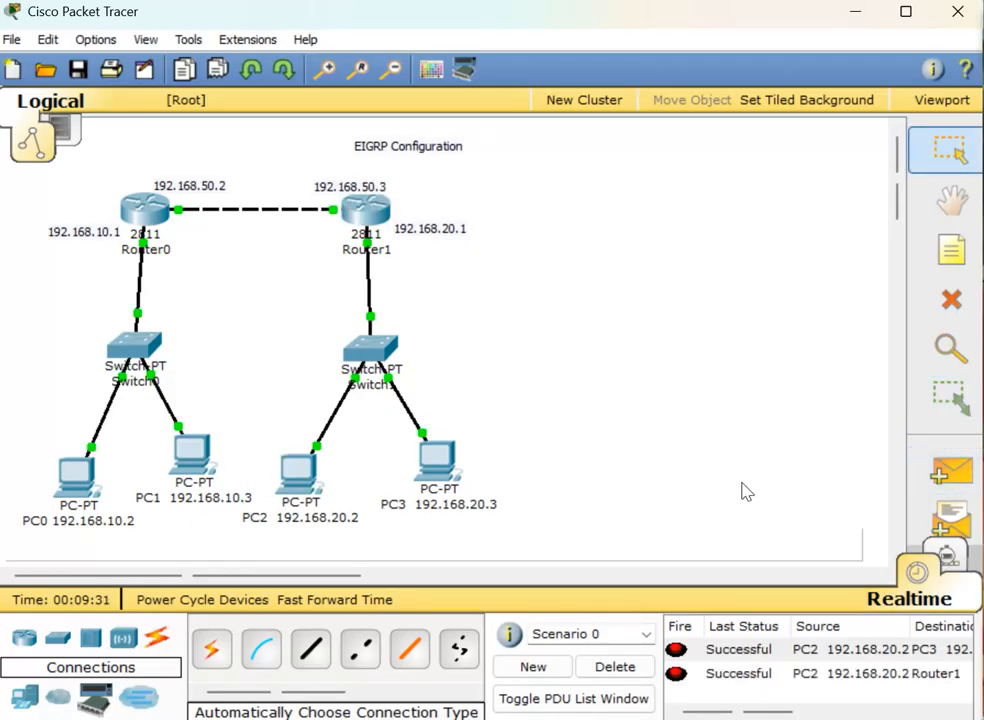
left_click(615, 666)
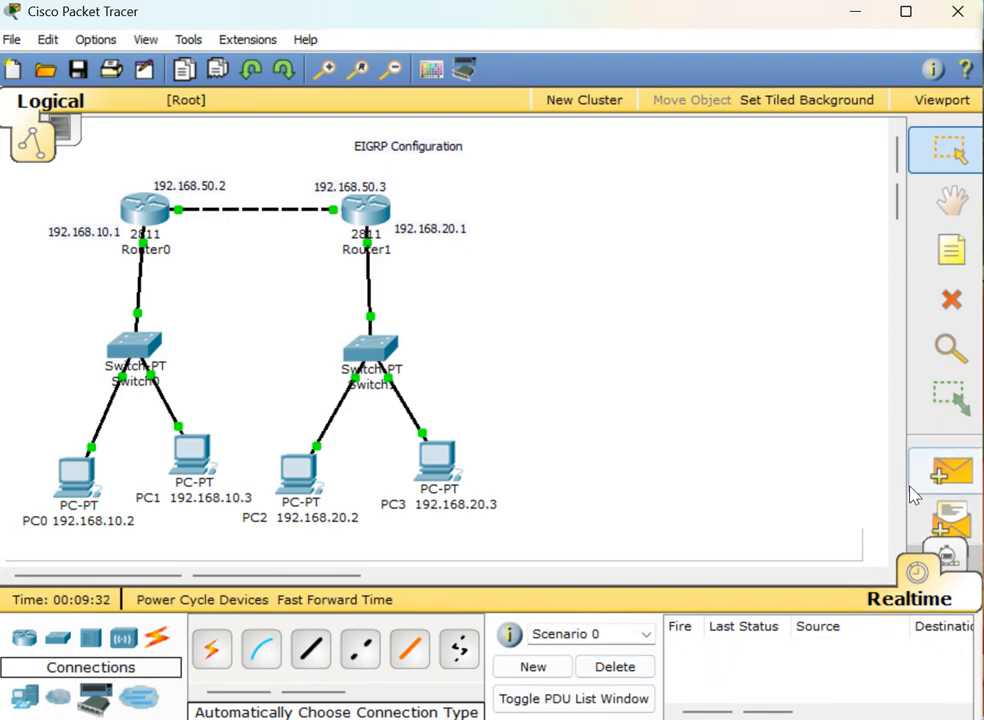
Test cross-network connectivity with simple PDUs from PC0 to Router1 and from PC0 to PC3, and delete the test scenario.
left_click(940, 473)
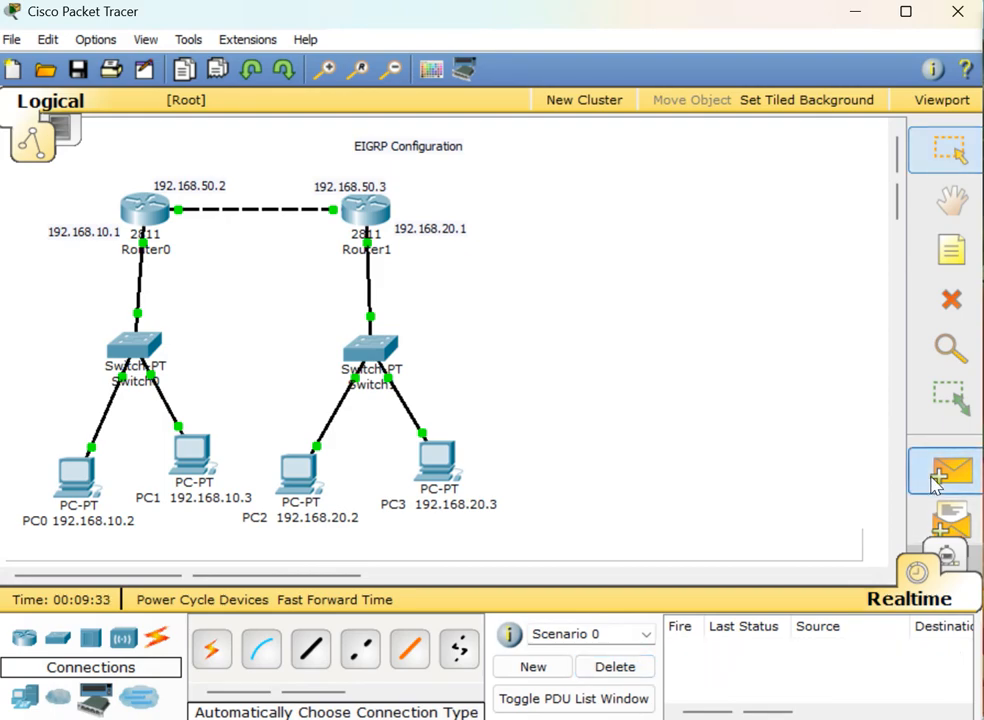
left_click(65, 466)
left_click(362, 206)
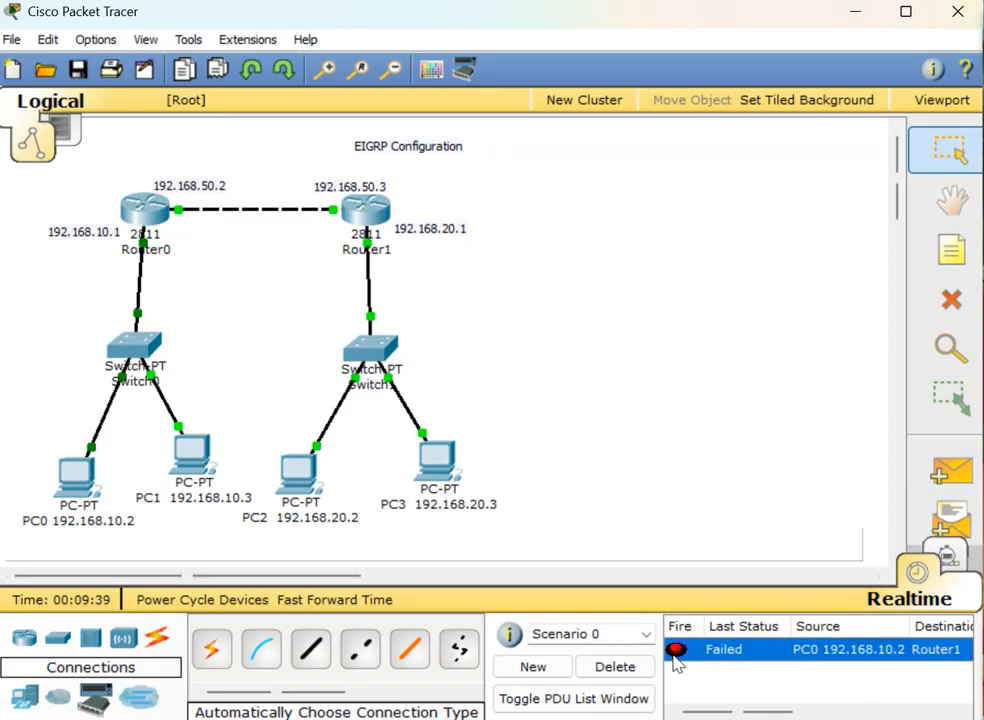
left_click(947, 472)
left_click(64, 476)
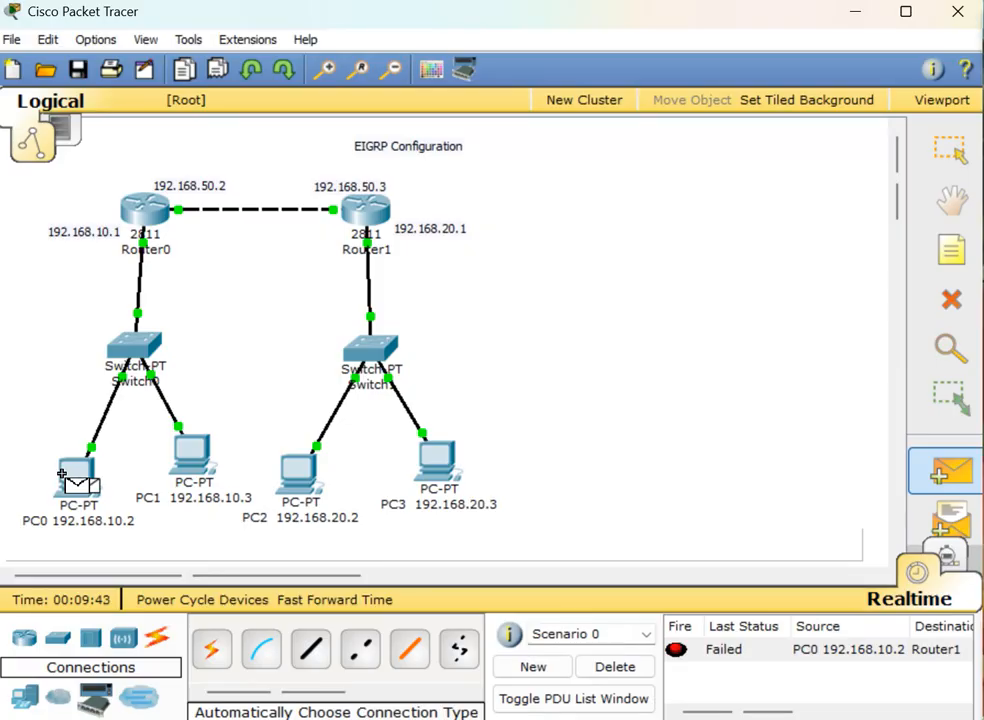
left_click(436, 464)
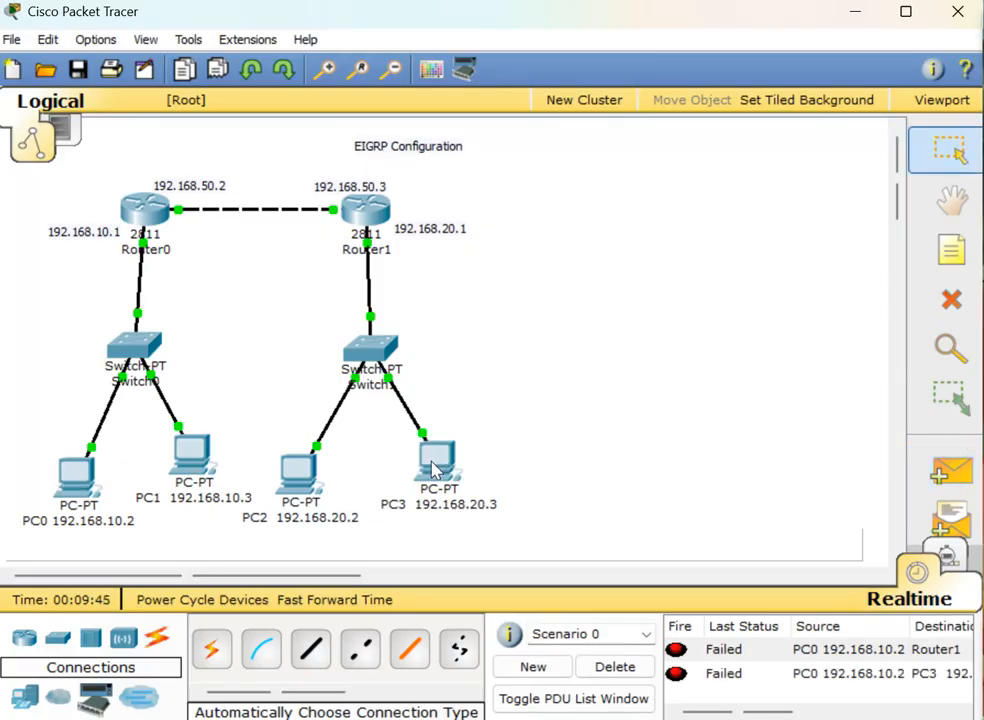
left_click(630, 668)
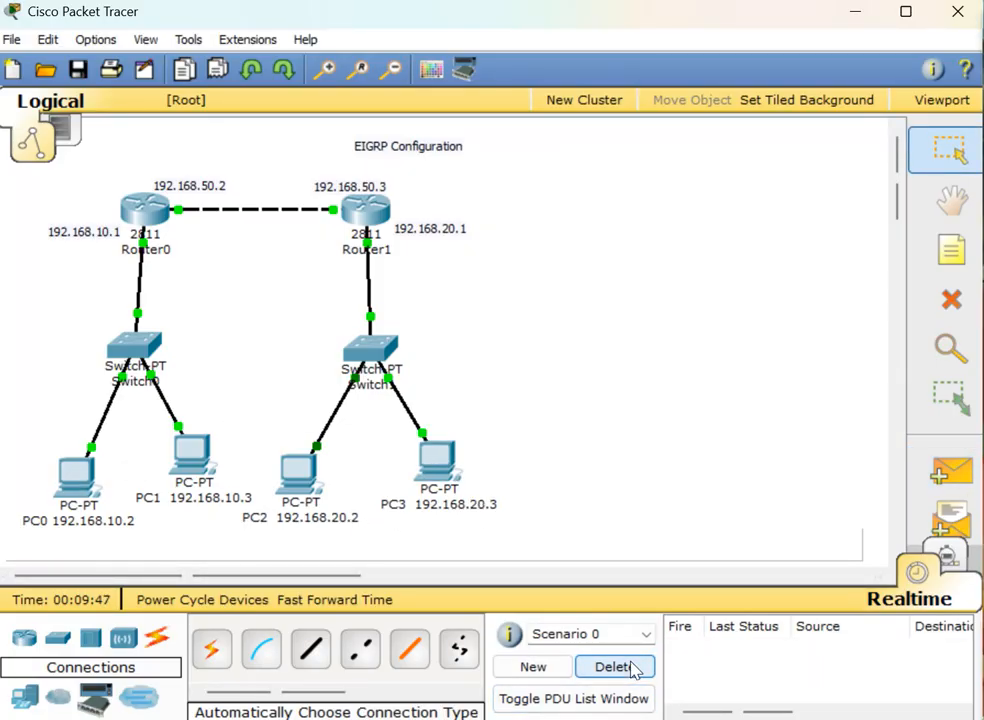
Open Router0's command line and exit interface and global configuration modes to return to privileged EXEC mode.
left_click(142, 208)
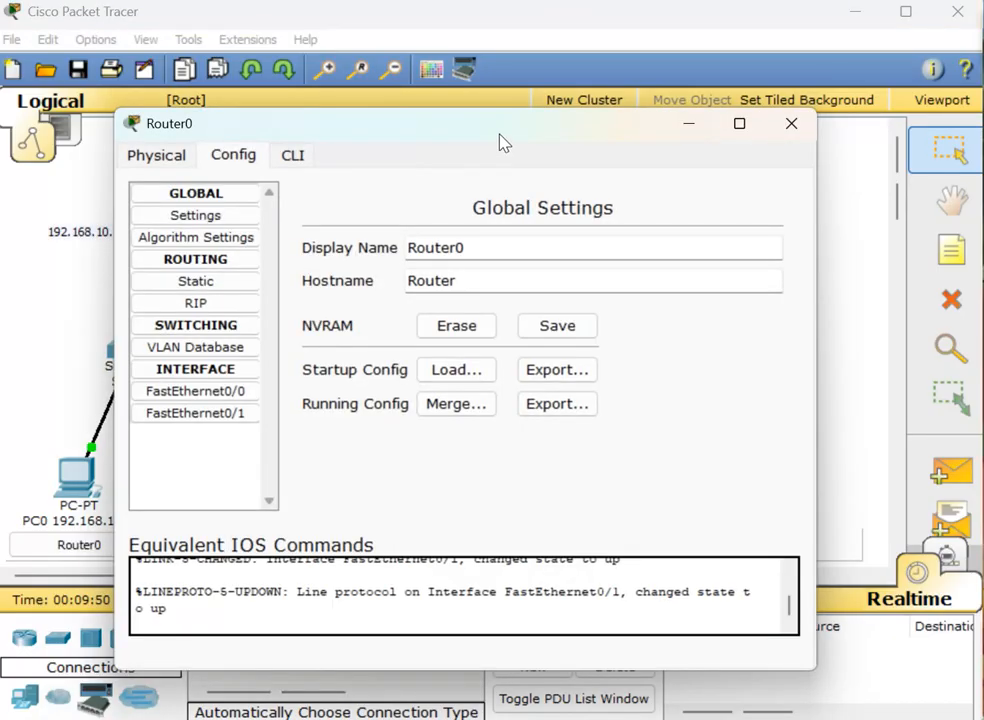
left_click_drag(495, 128, 642, 80)
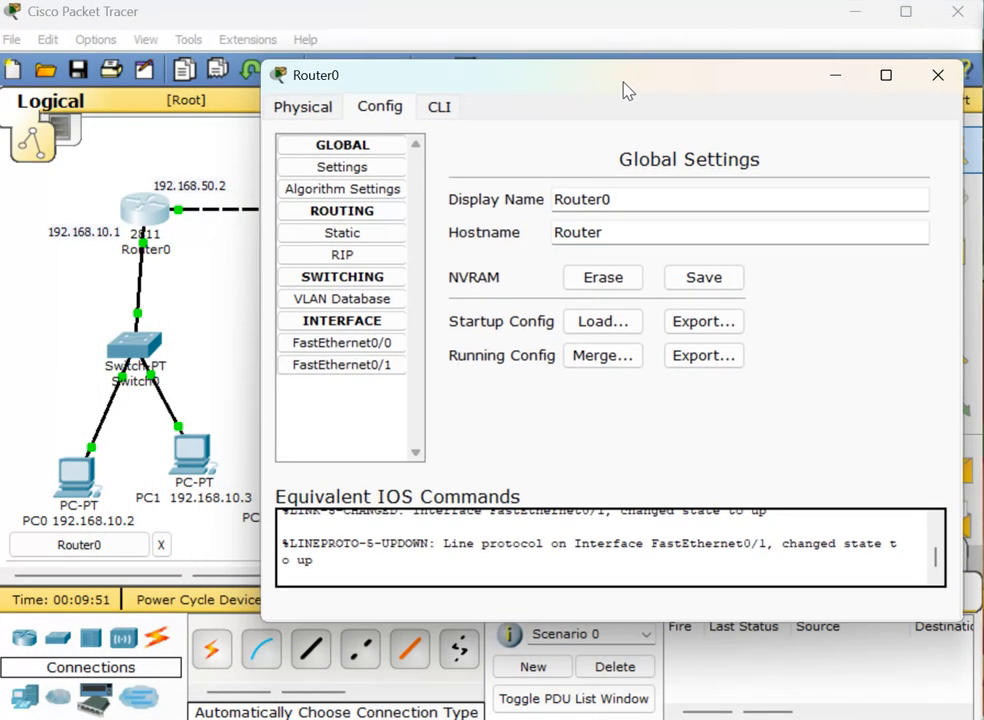
left_click(440, 107)
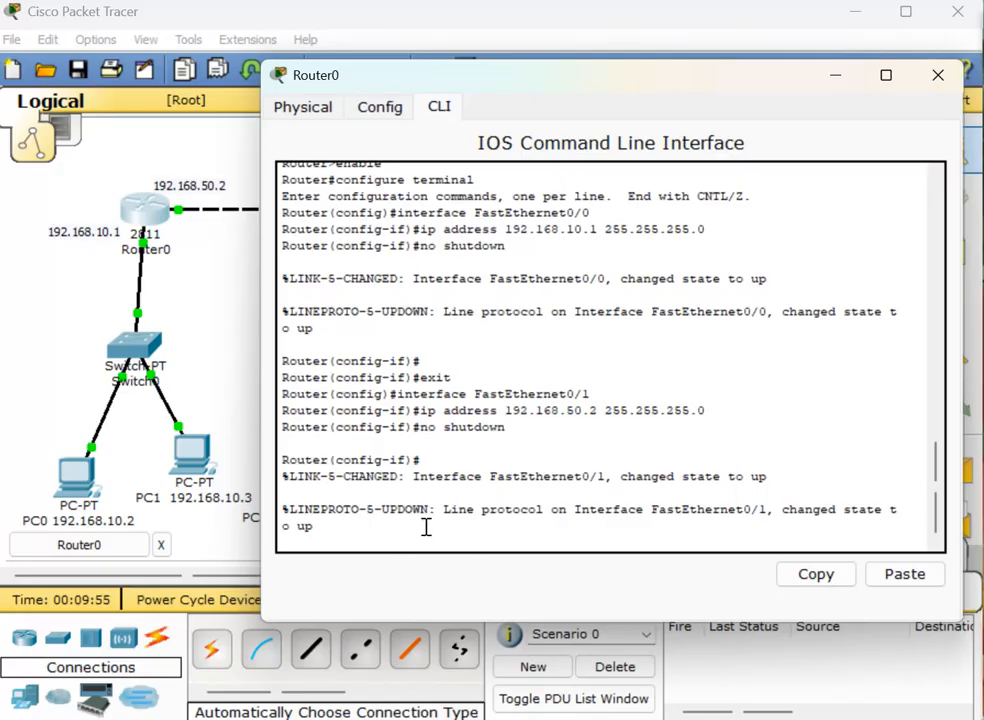
key("Return")
type("er(config-if)#e")
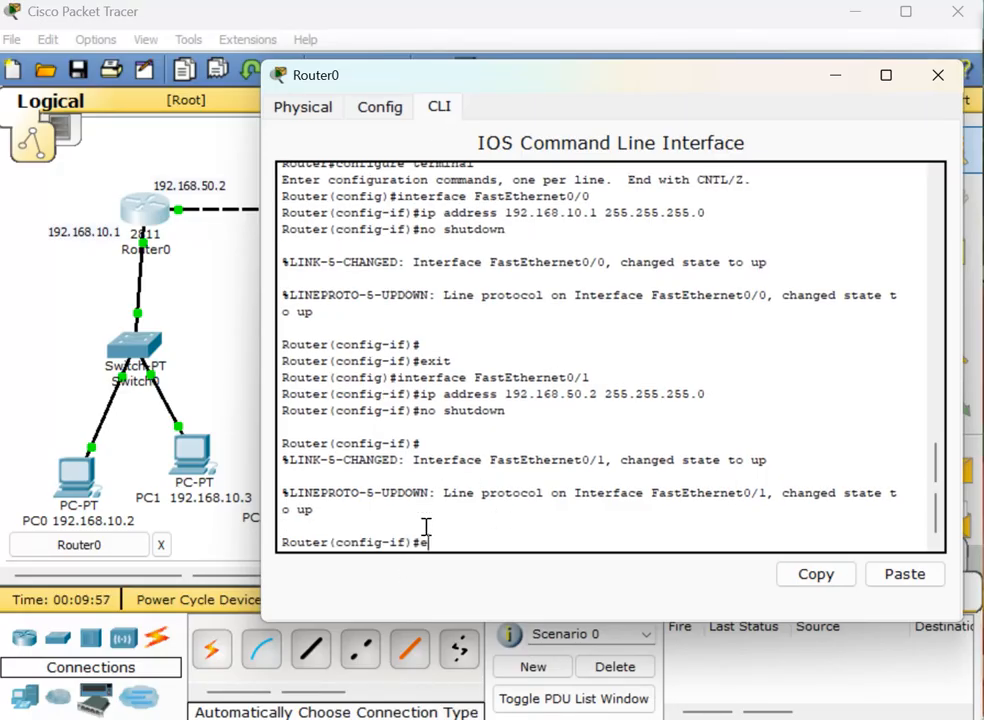
type("xit")
key("Return")
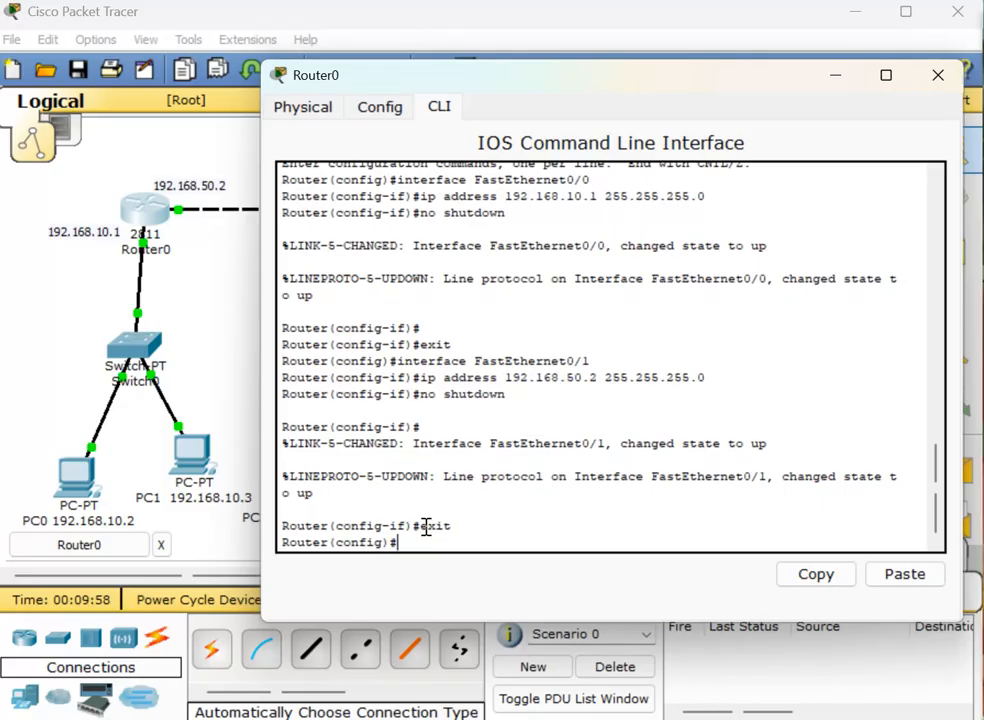
type("exit")
key("Return")
key("Return")
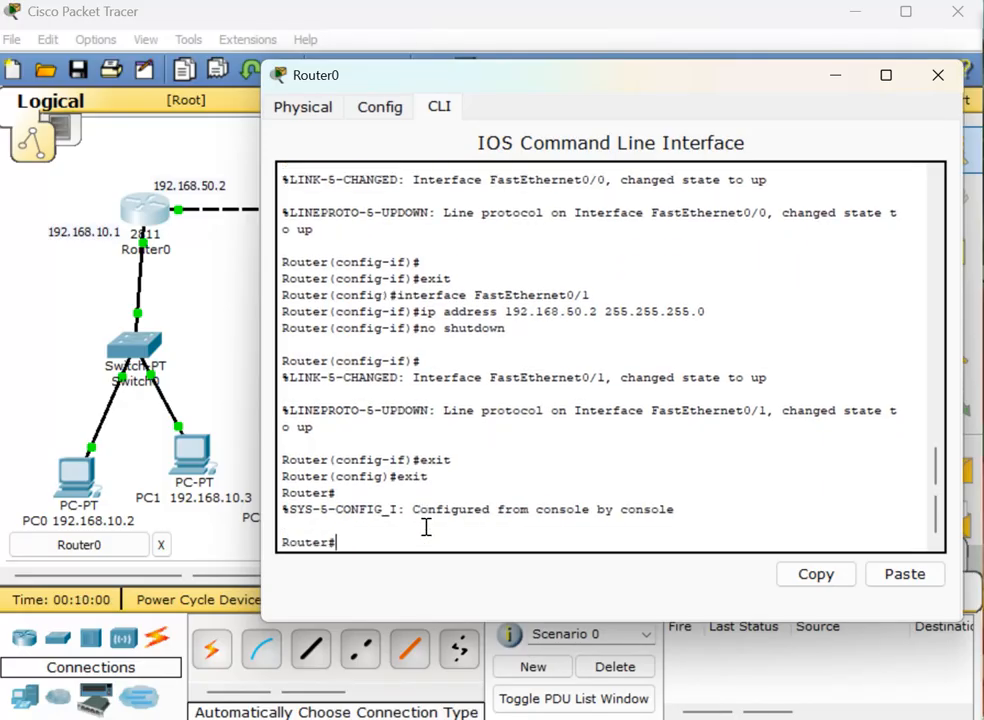
Enter global configuration mode on Router0, assign interface f0/0 the address 192.168.10.1 with mask 255.255.255.0, and enable the interface.
type("en")
key("Return")
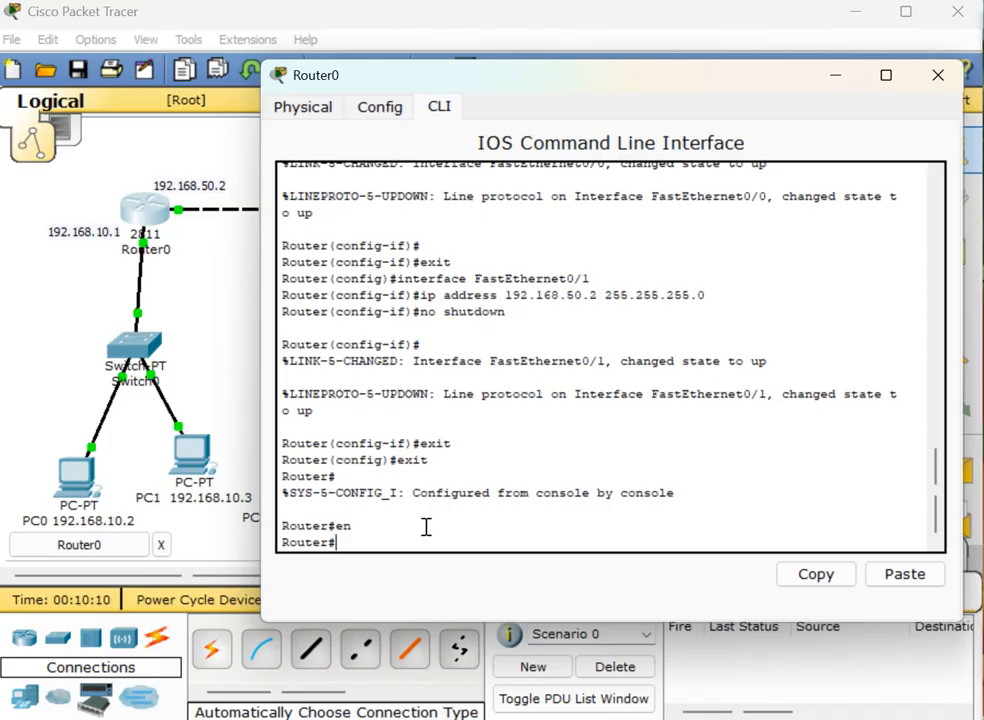
type("conf t")
key("Return")
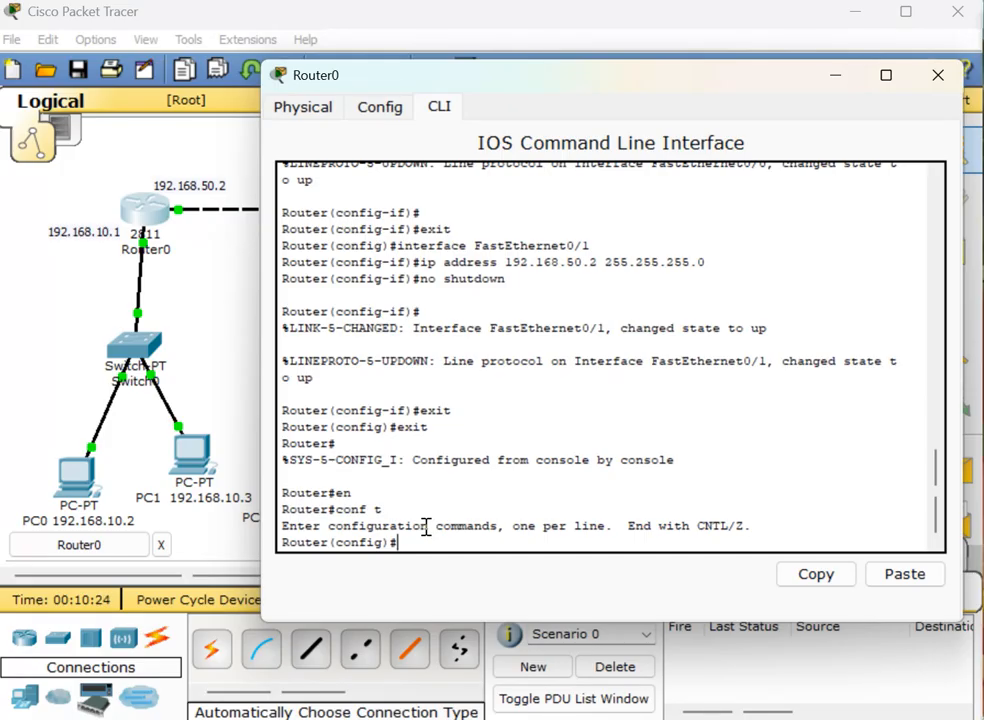
type("nt f0/0")
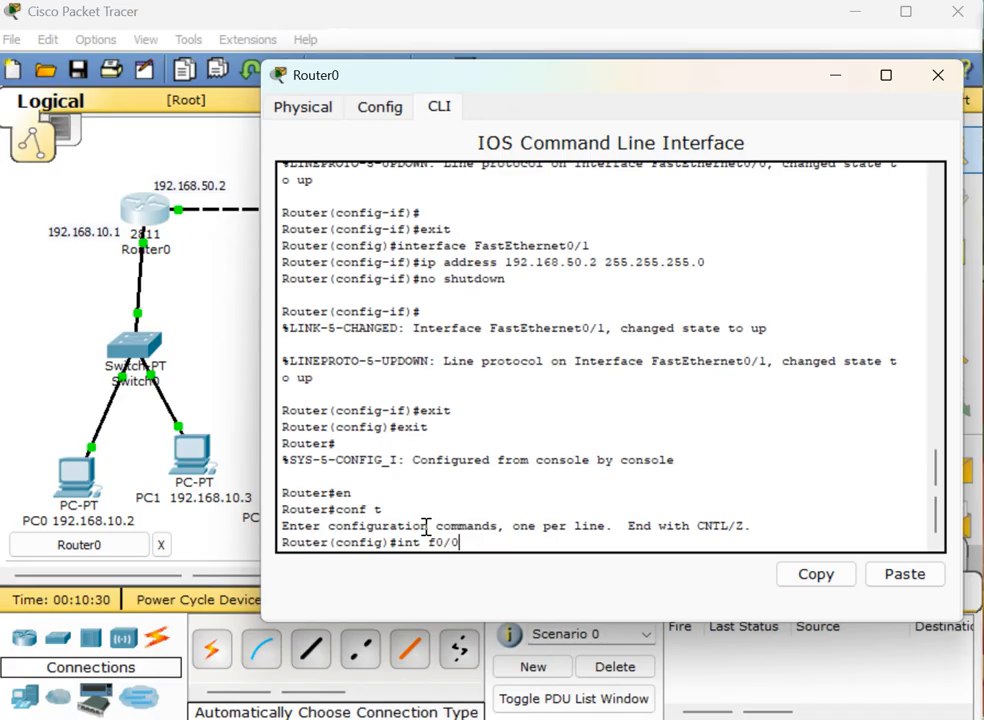
key("Return")
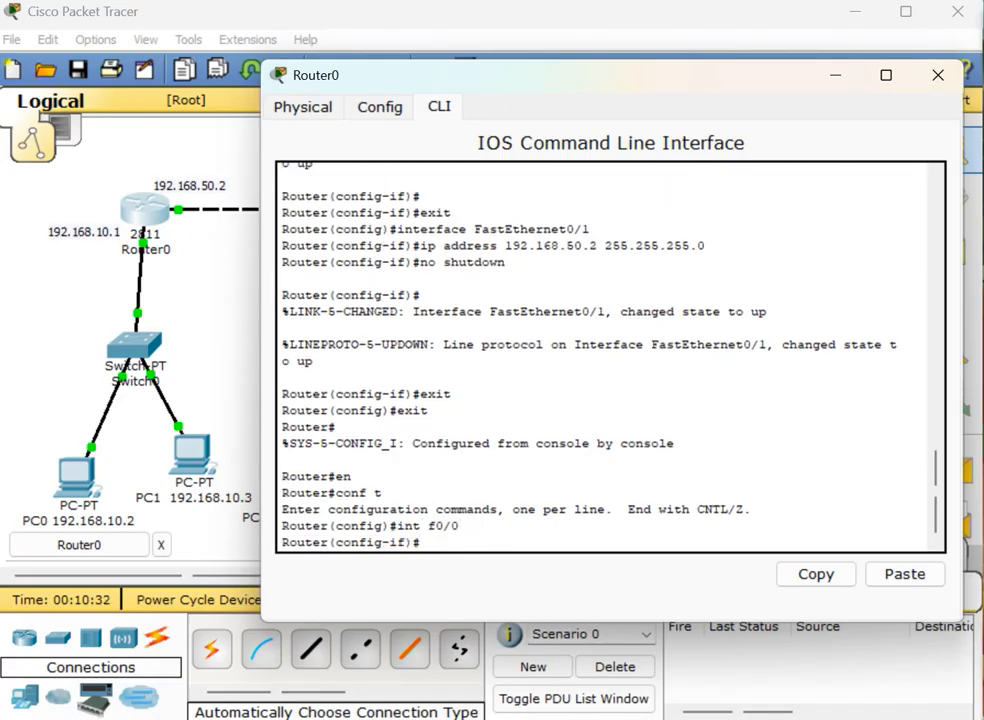
type("ip addres")
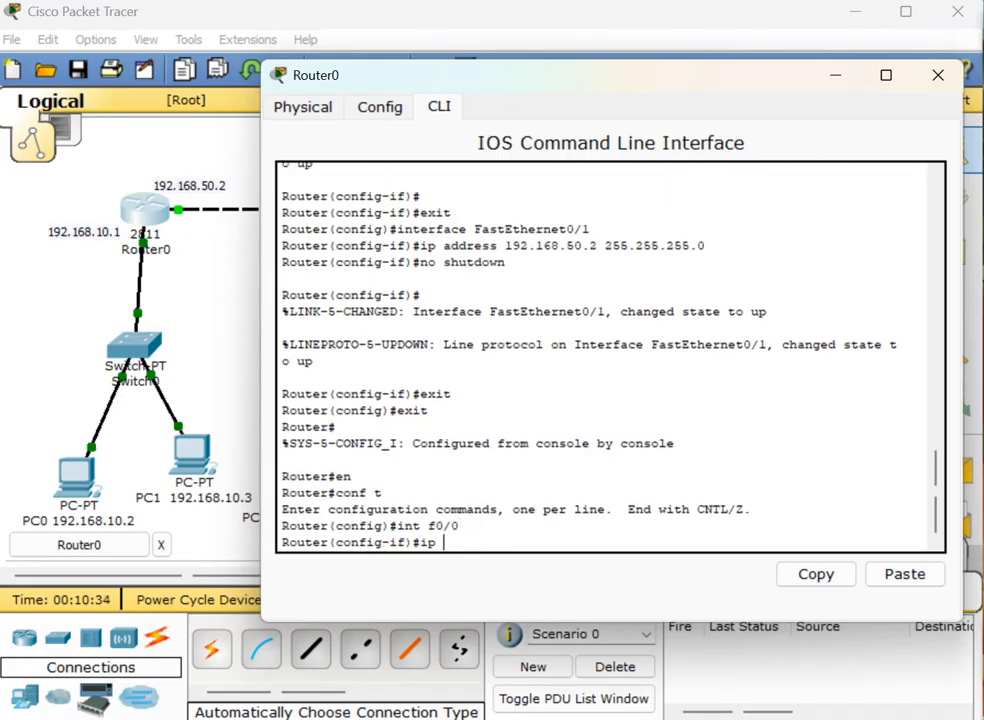
type("s")
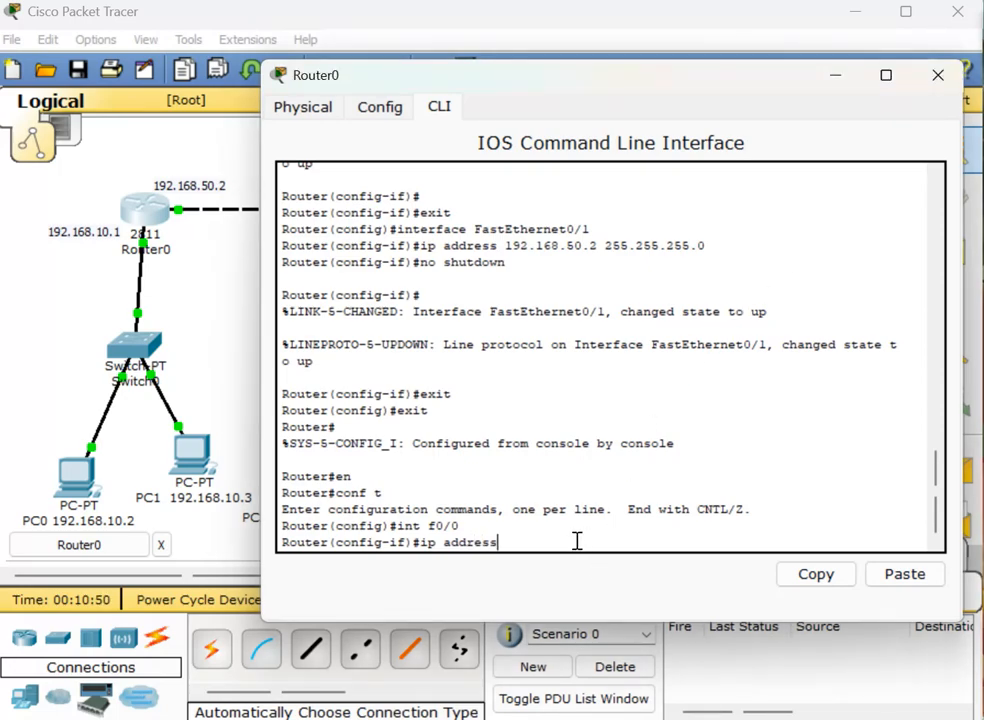
type("192.168.10.1 255.255")
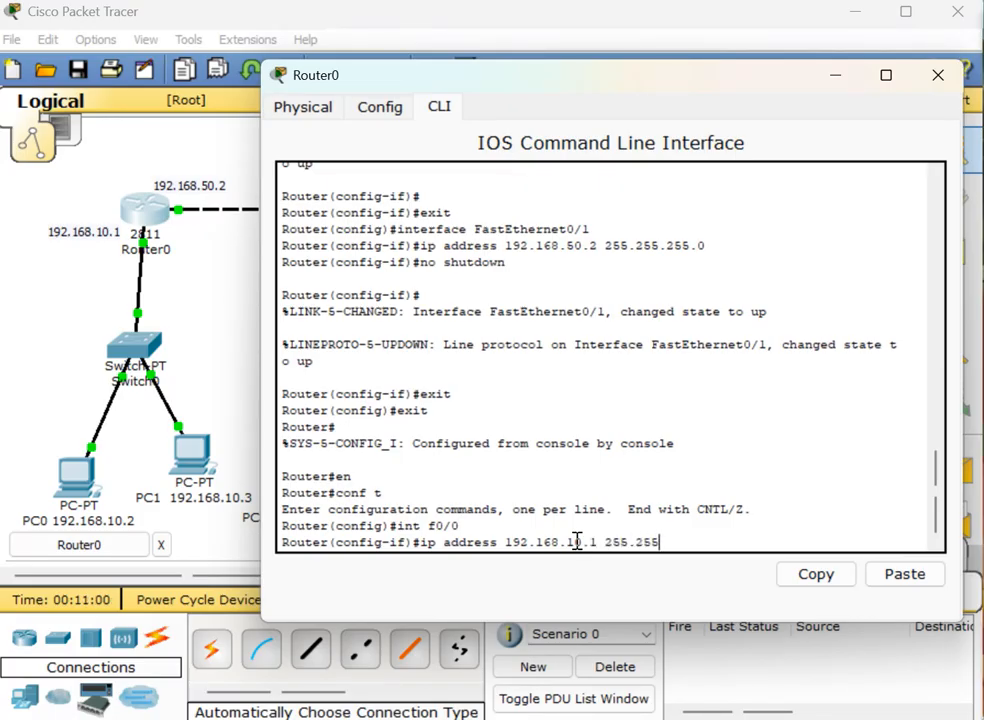
type(".255.0")
key("Return")
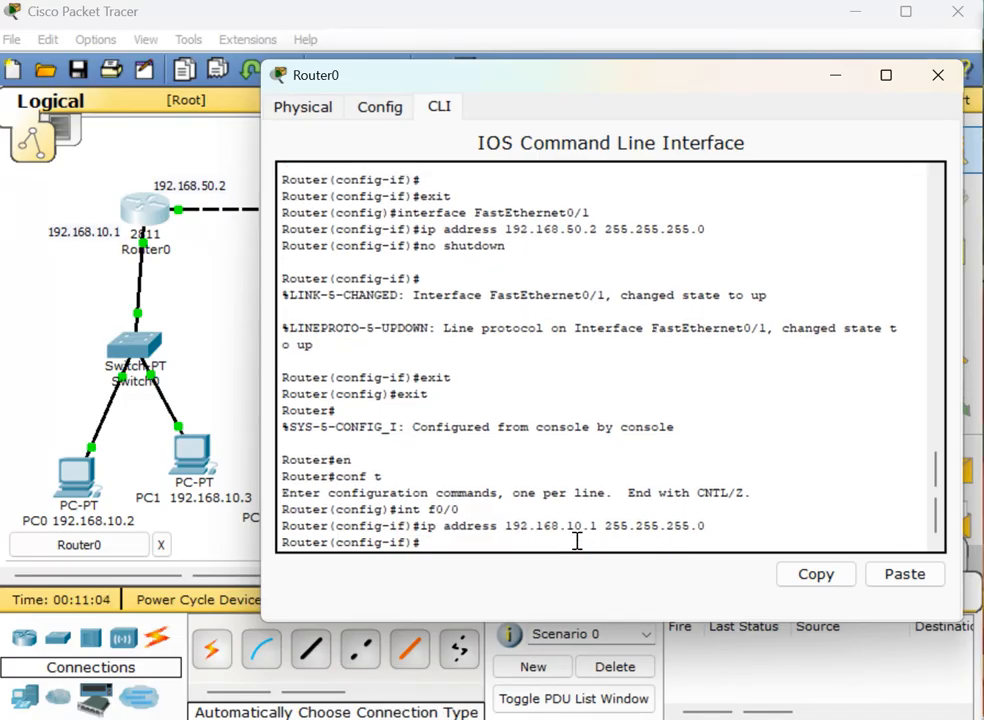
type("no shut")
key("Return")
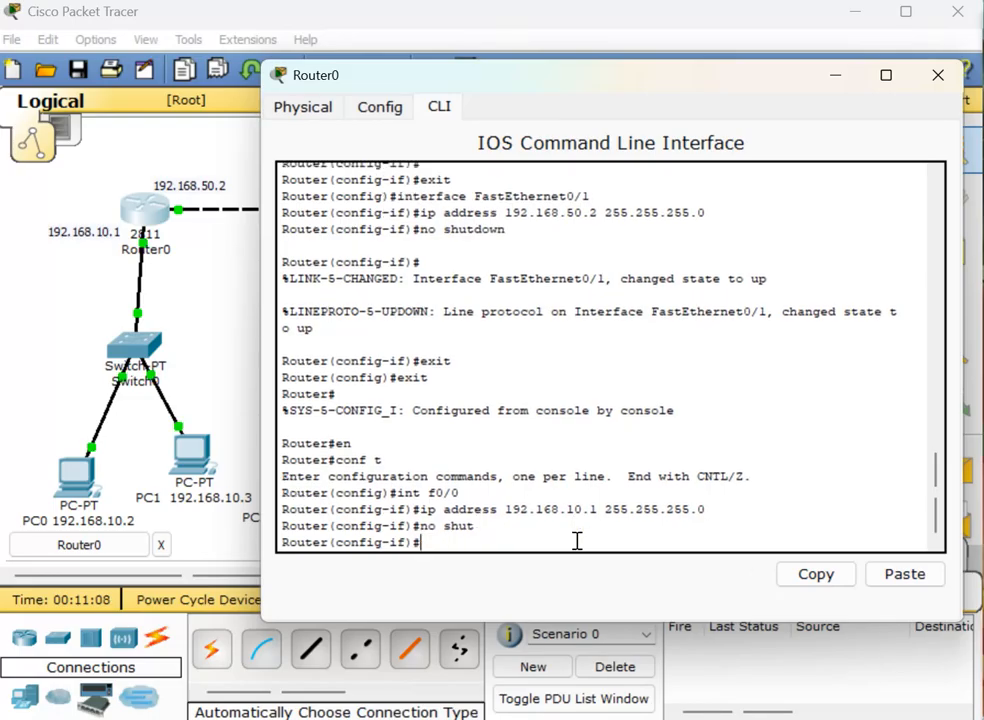
Start EIGRP process 10 on Router0, advertise network 192.168.10.0, and return to global configuration mode.
type("router eigrp 10")
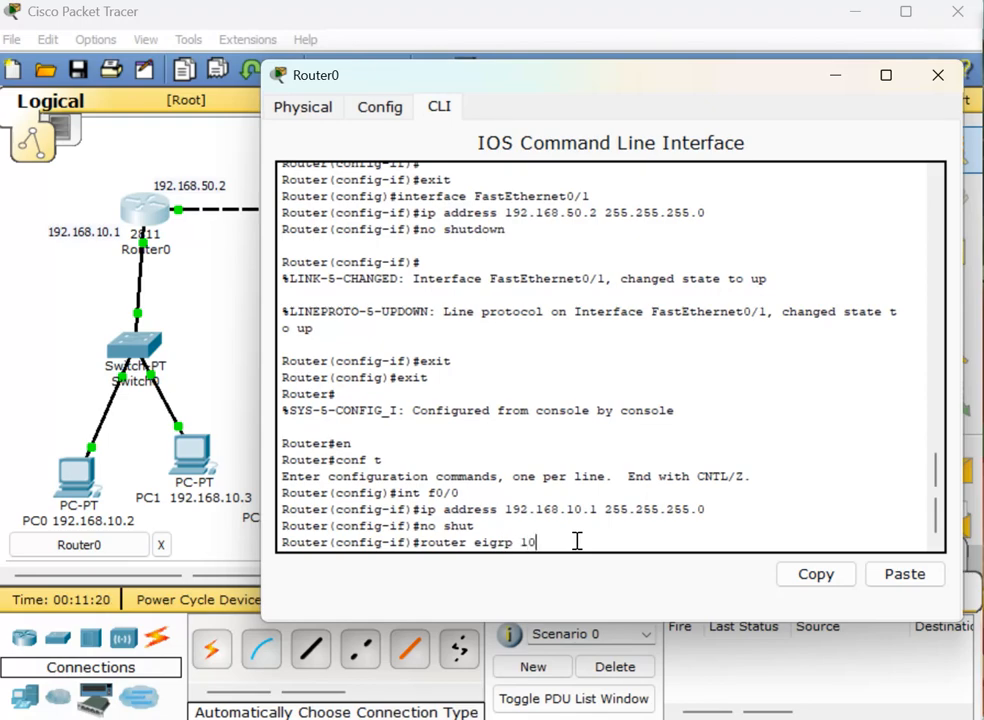
key("Return")
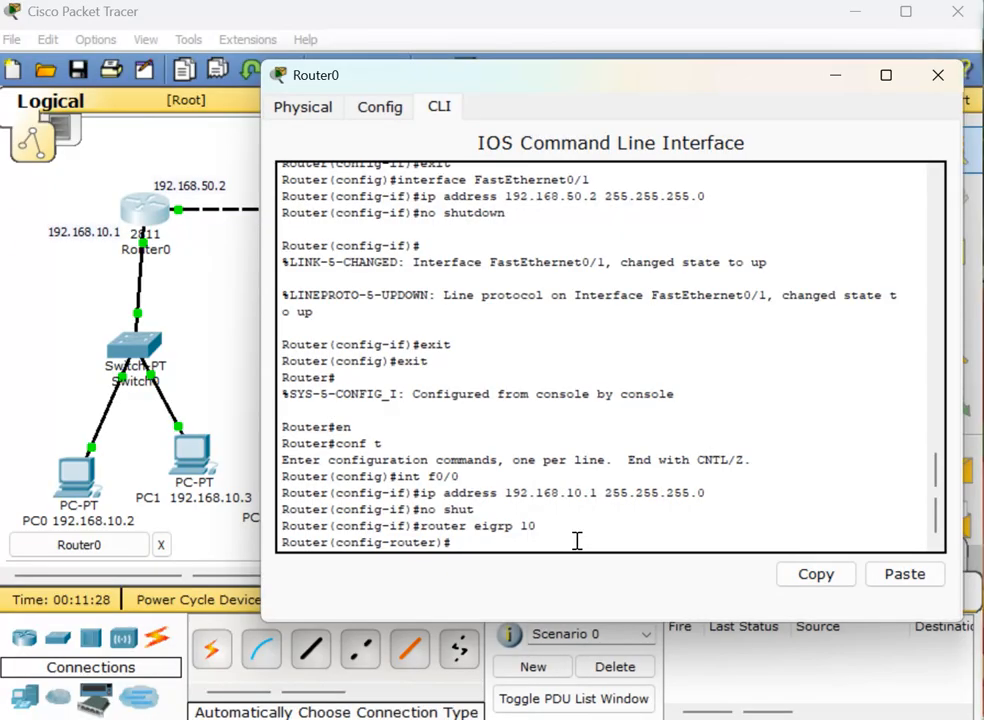
type("network 192.")
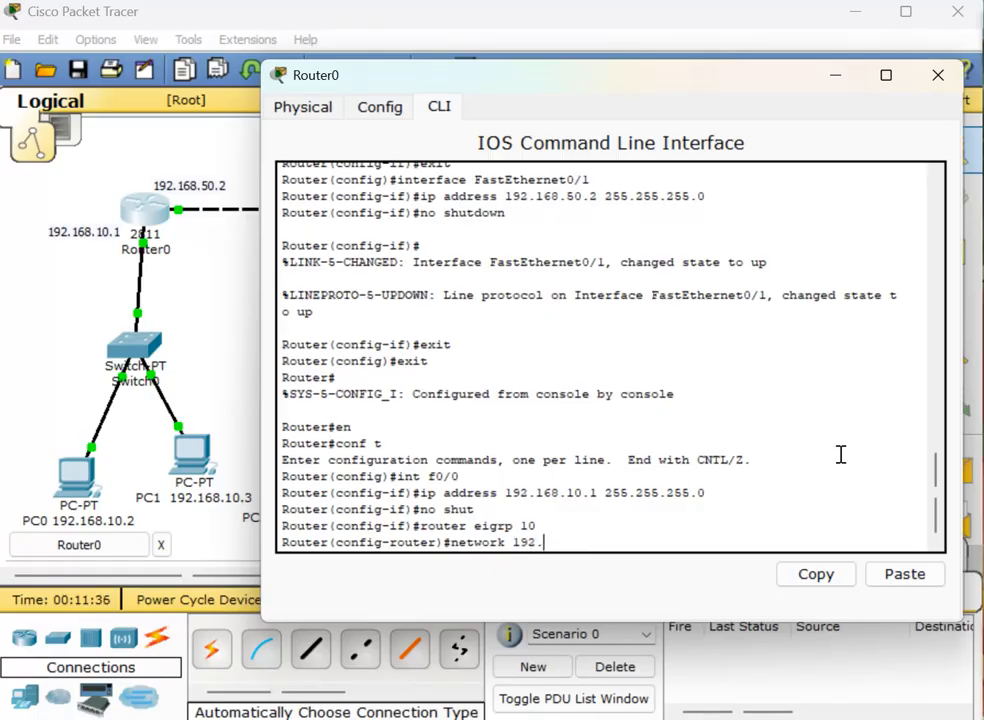
type("168.10.0")
key("Return")
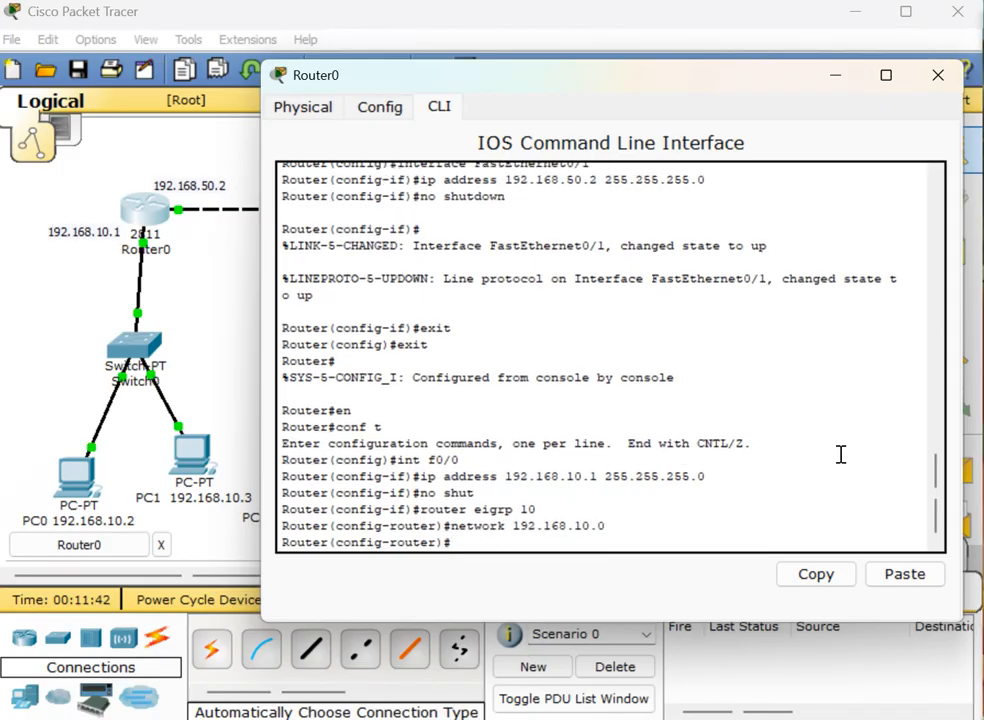
type("exit")
key("Return")
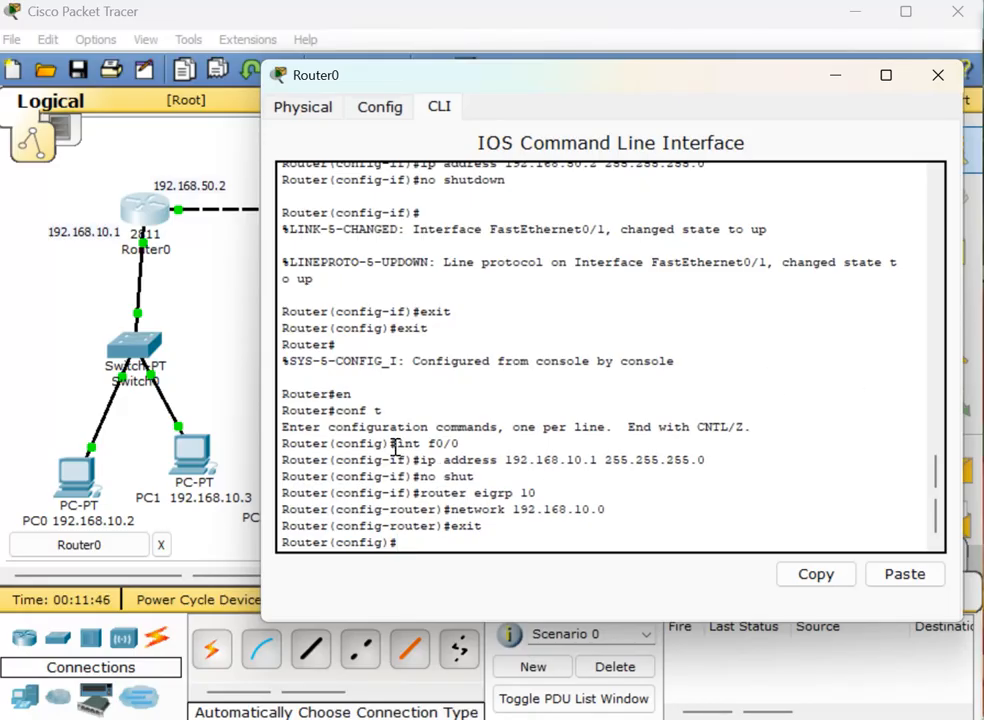
left_click_drag(396, 446, 510, 525)
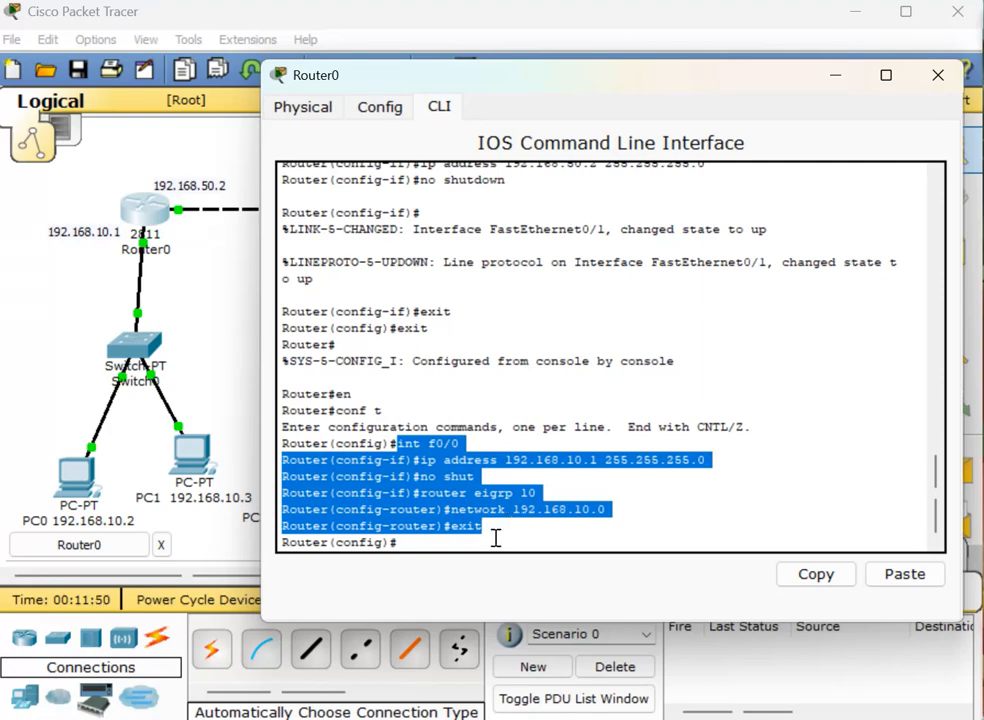
left_click(428, 545)
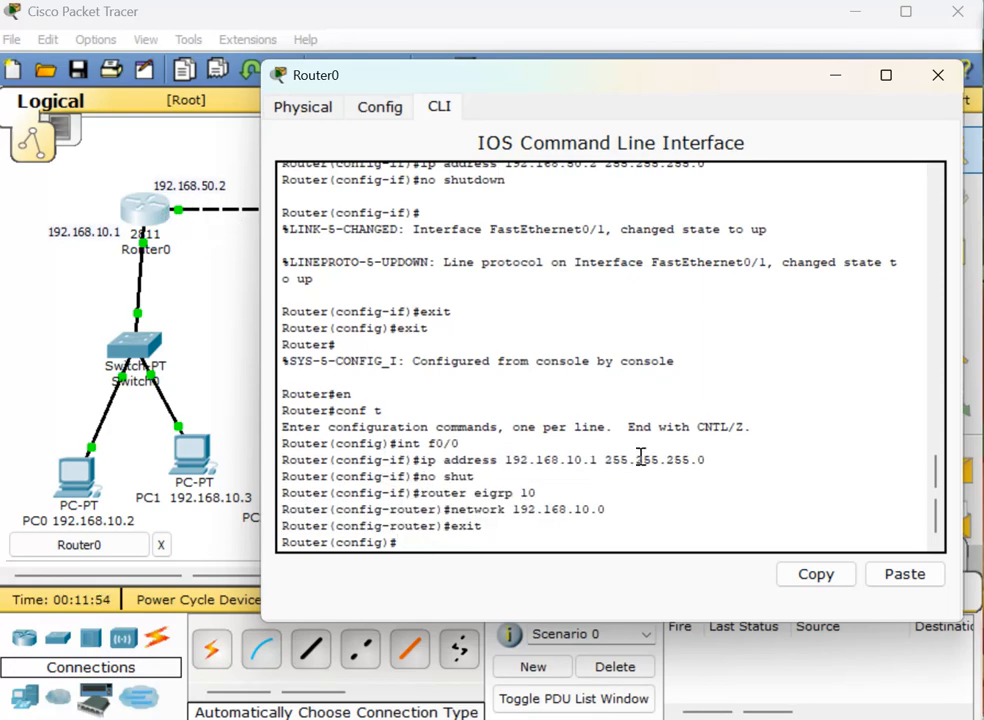
Assign Router0's interface f0/1 the address 192.168.50.2 with mask 255.255.255.0 and enable the interface.
type("int f0/1")
key("Return")
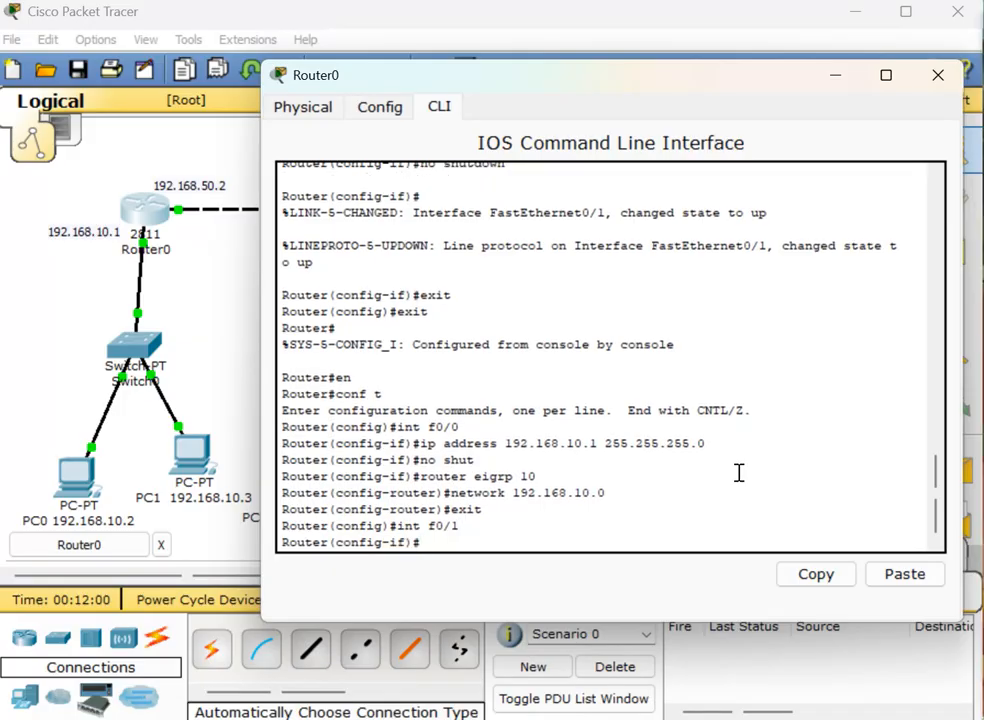
type("ip address 192.")
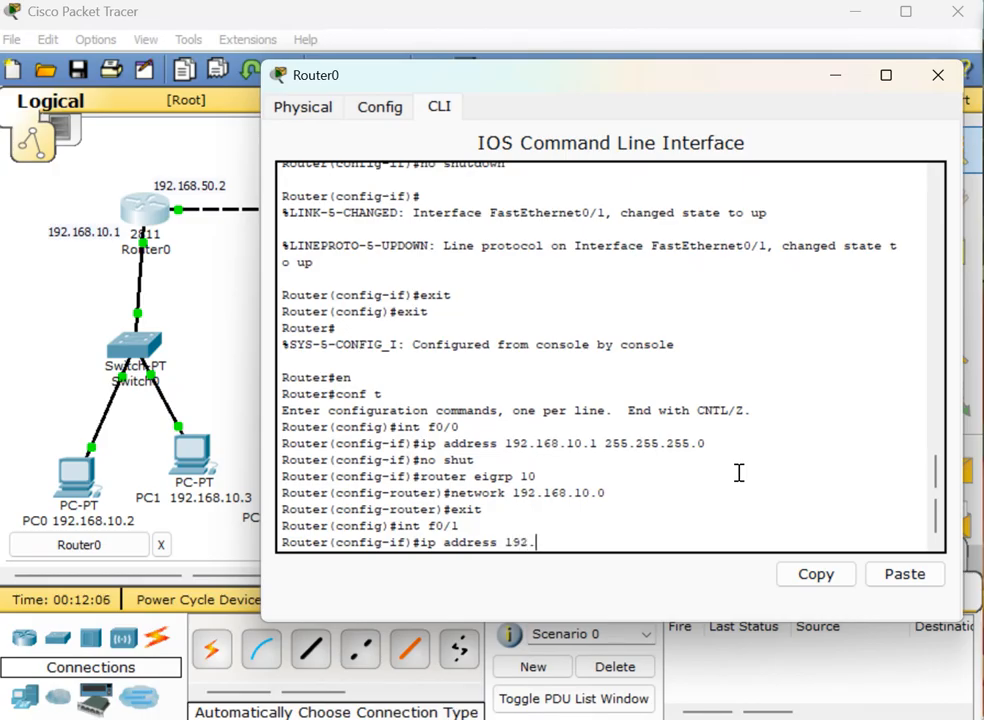
type("168.50.2")
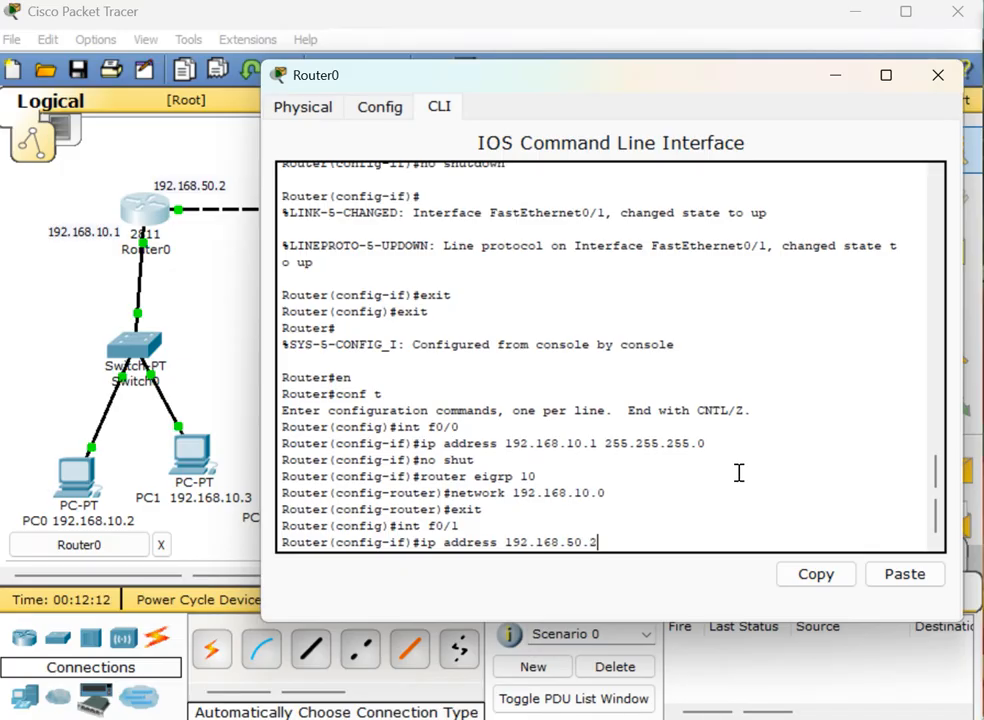
type(" 255.255.255.0")
key("Return")
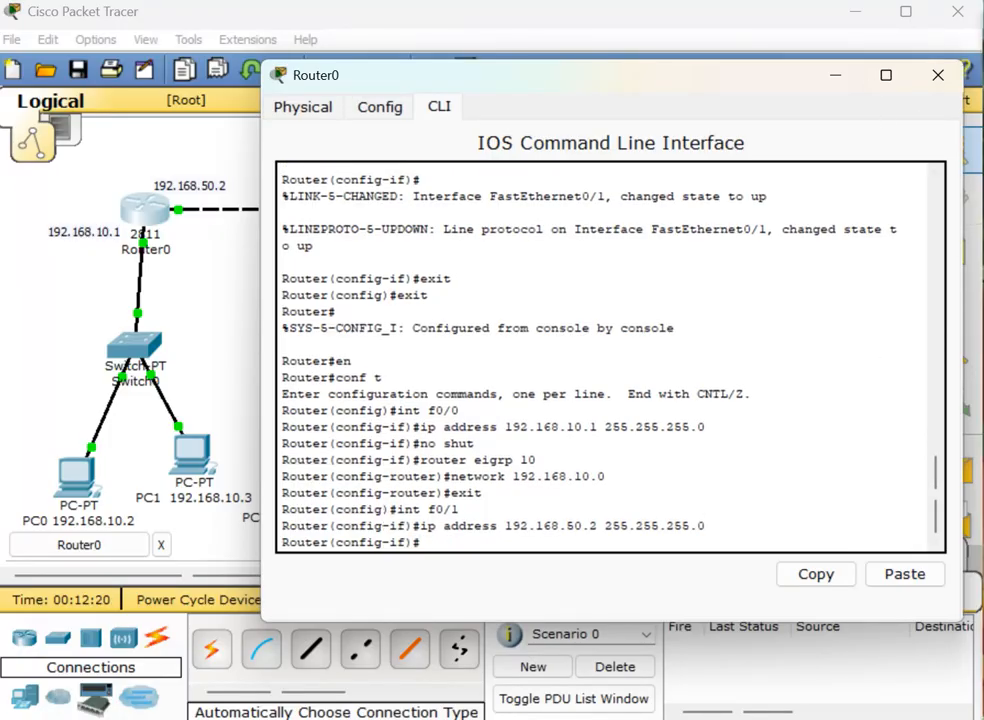
type("no shut")
key("Return")
Advertise network 192.168.50.0 in Router0's EIGRP process 10, exit router configuration mode, and close the router's window.
type("router e")
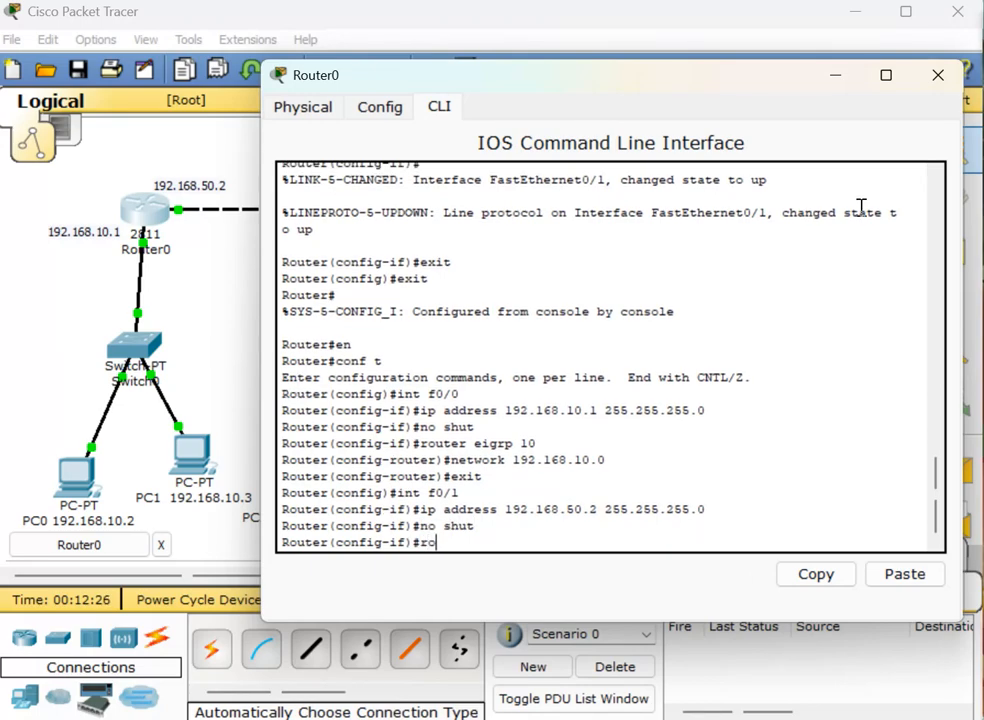
type("igrp 10")
key("Return")
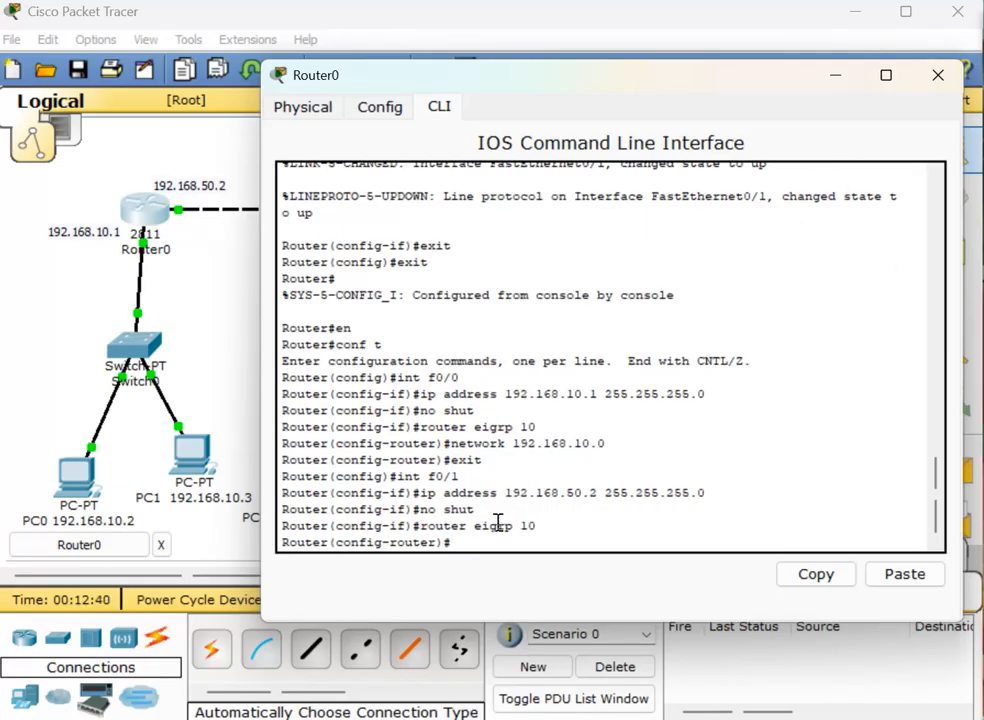
type("network 192.16")
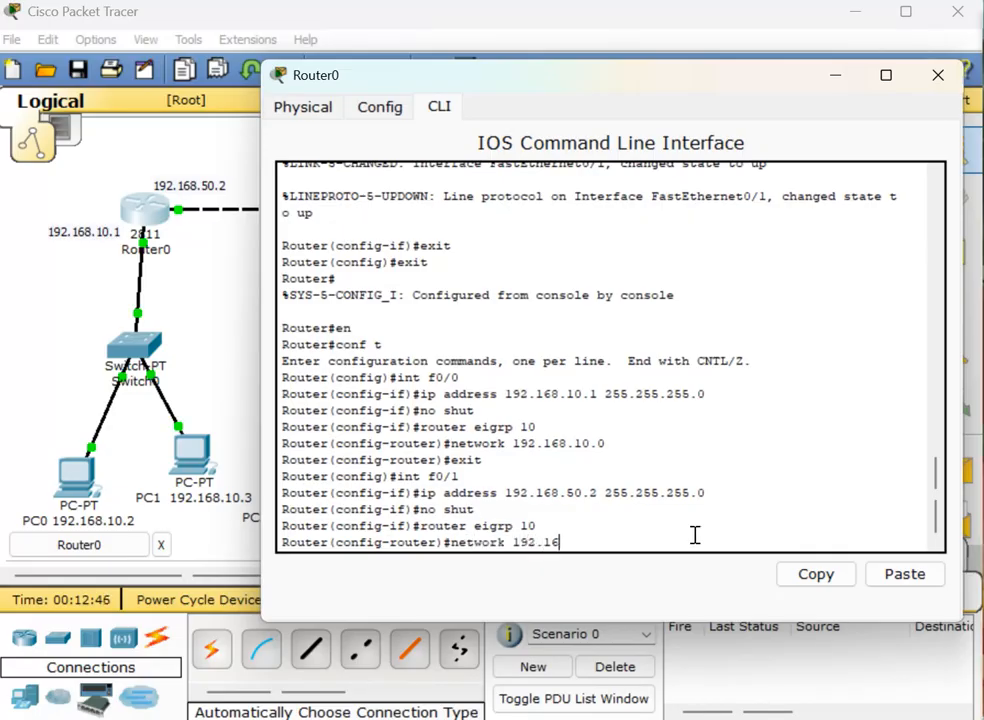
type("8.50.0")
key("Return")
type("exit")
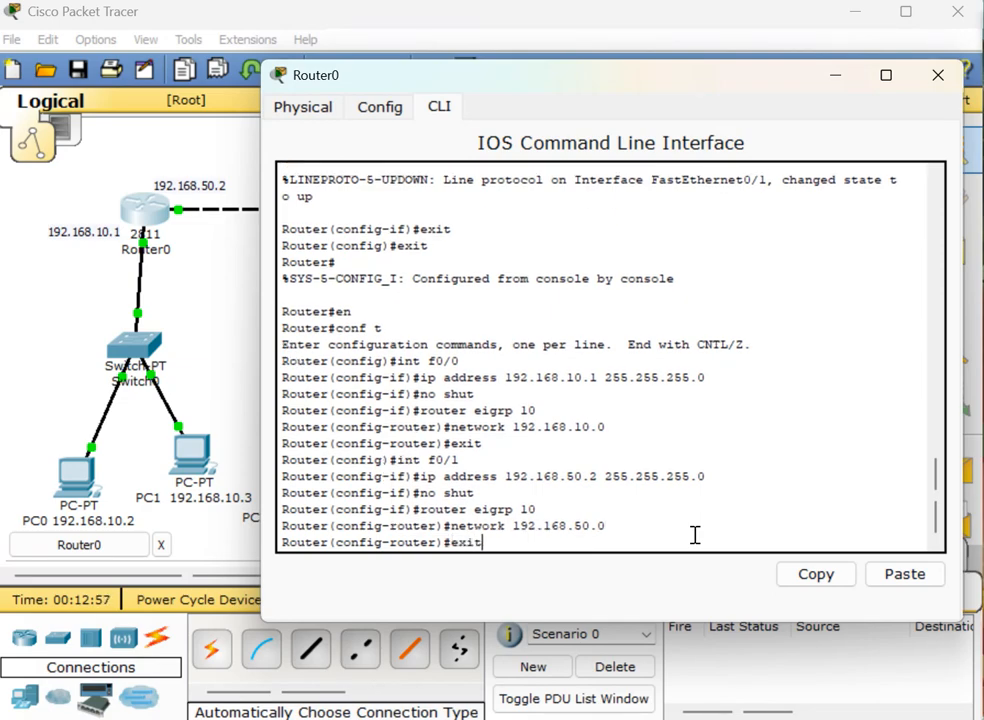
key("Return")
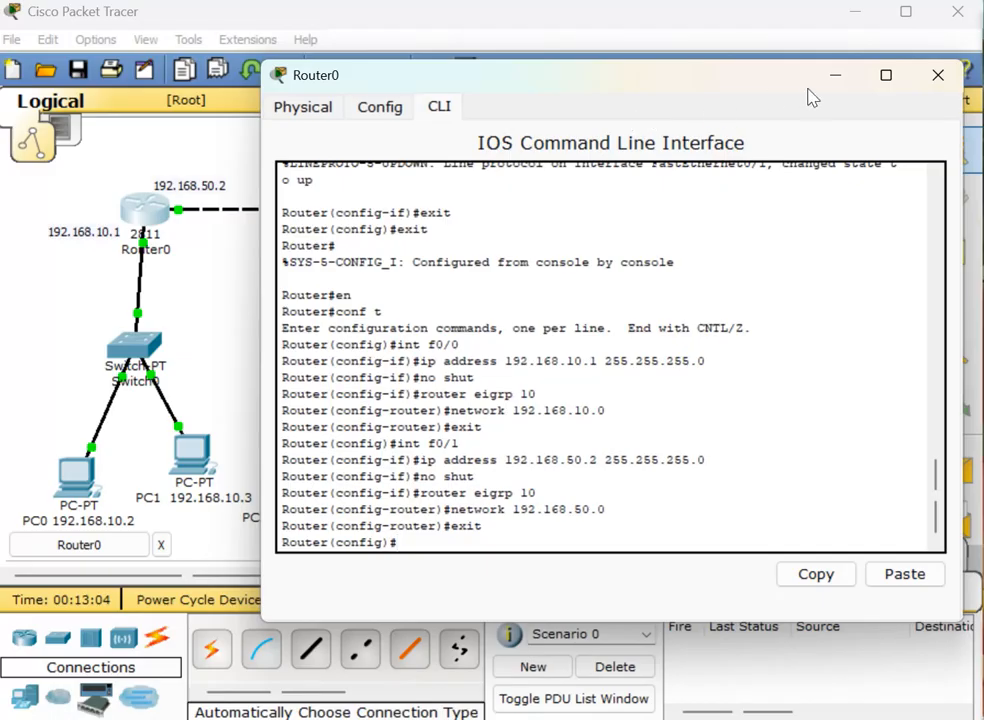
left_click(955, 80)
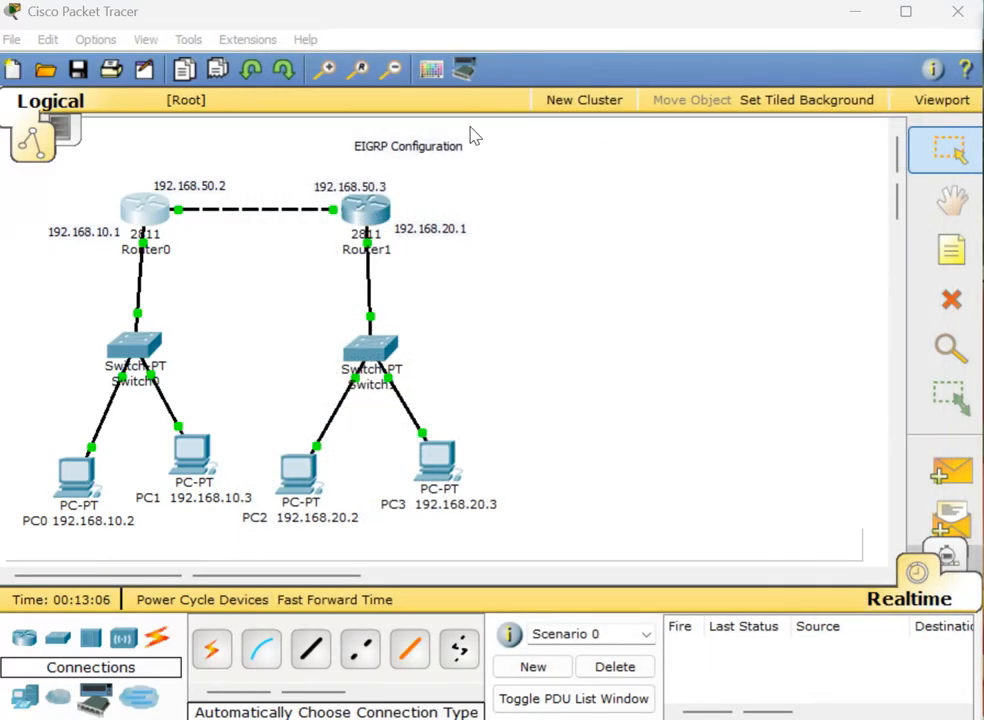
Open Router1's command line and exit interface and global configuration modes to return to privileged EXEC mode.
left_click(357, 218)
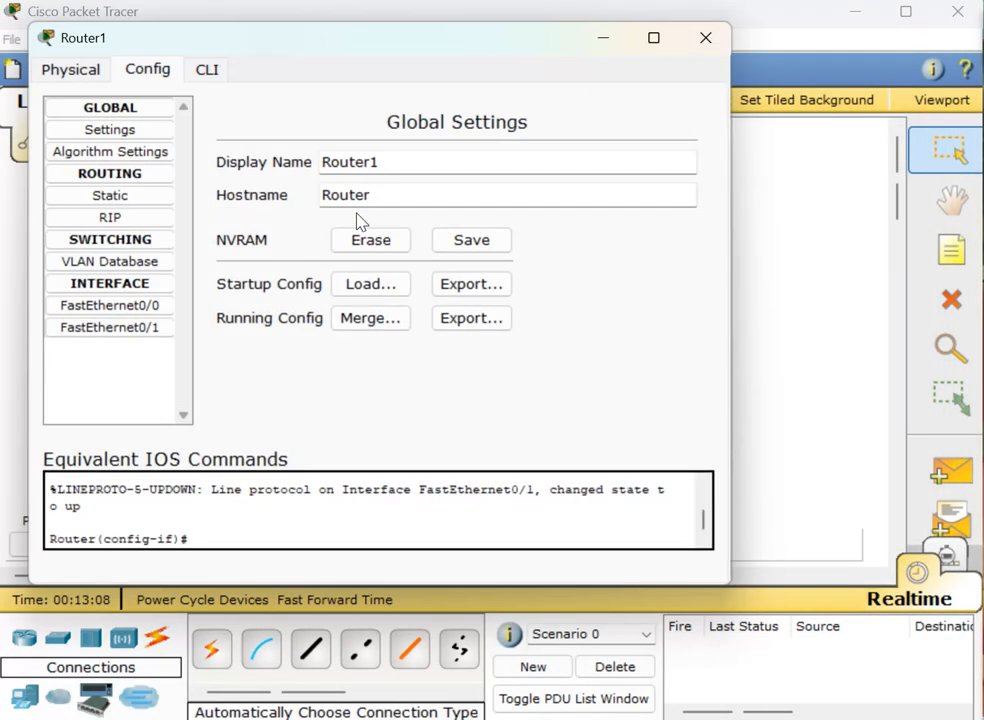
left_click_drag(425, 47, 612, 93)
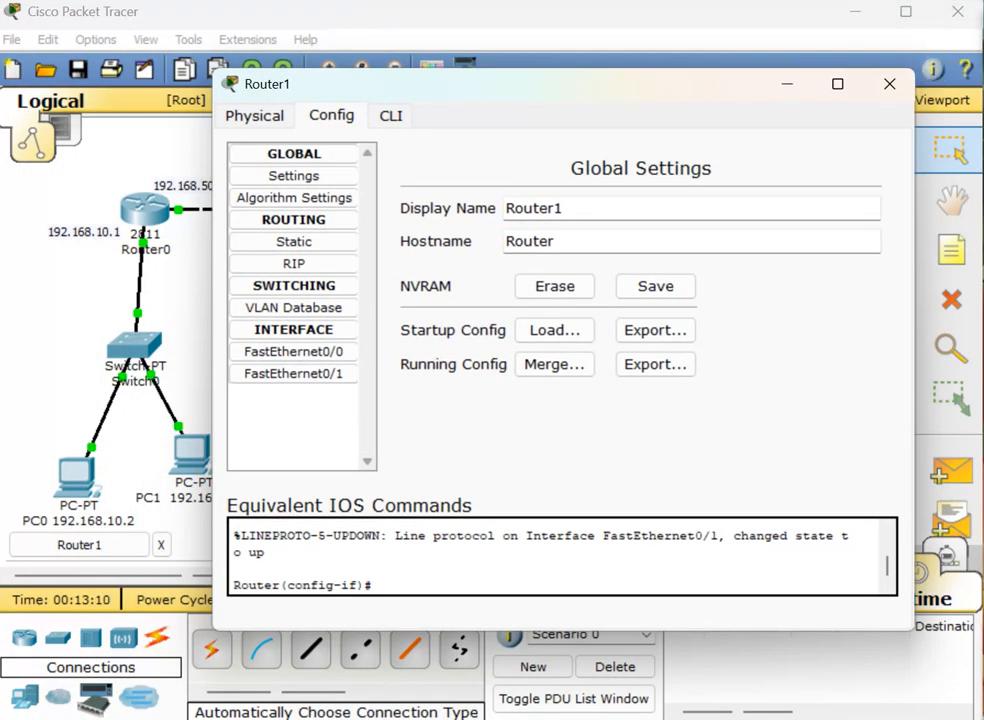
left_click(380, 127)
key("Return")
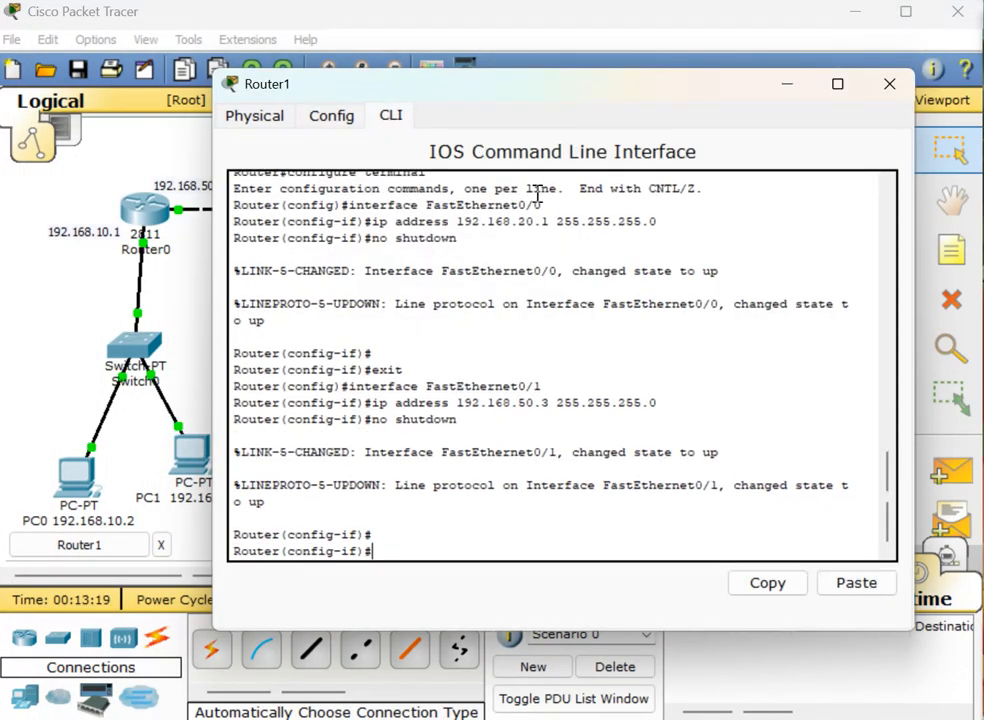
type("exit")
key("Return")
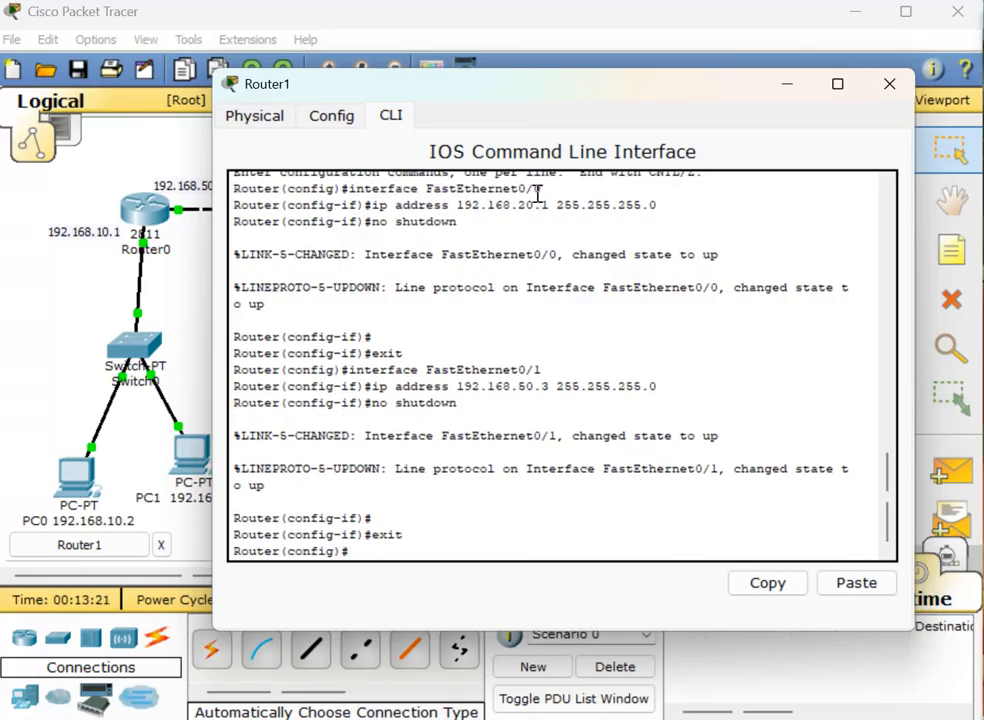
type("exi")
type("t")
key("Return")
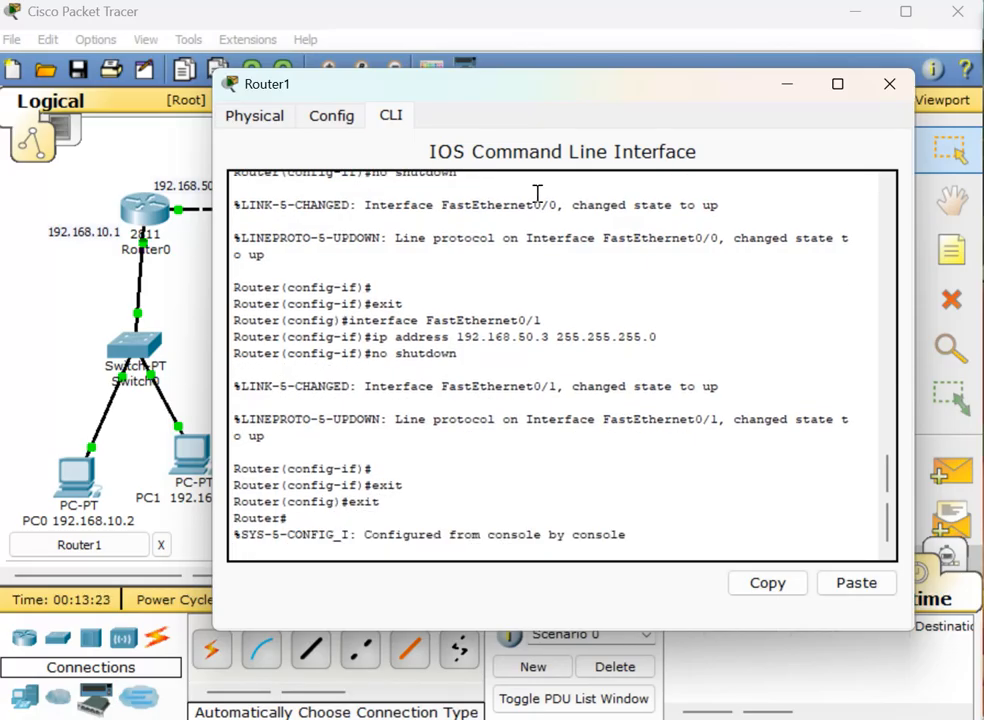
key("Return")
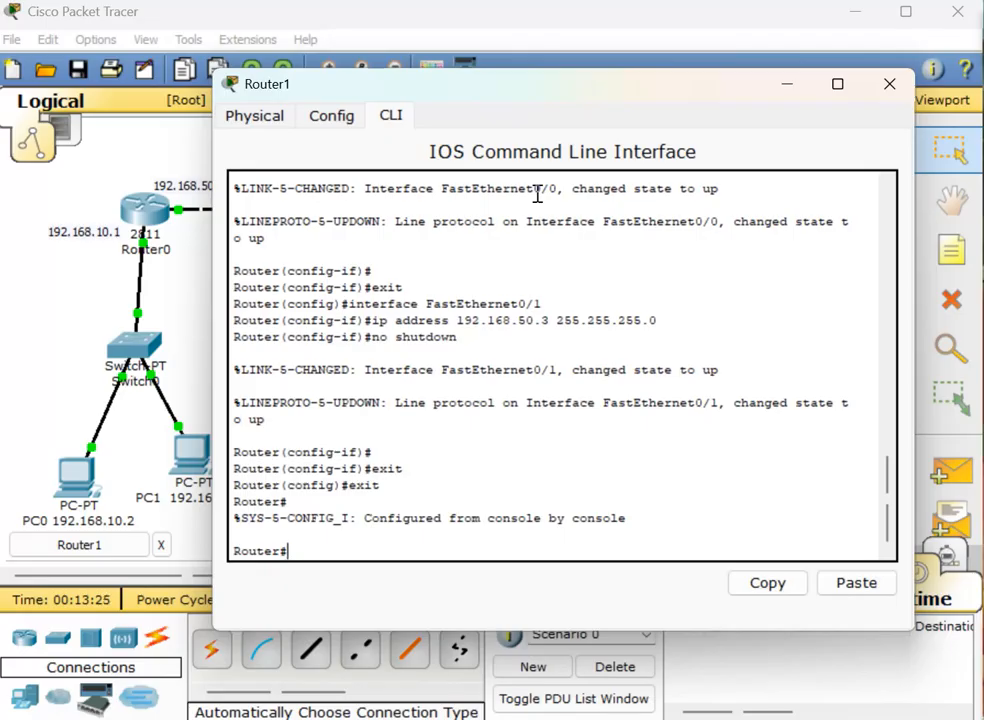
In Router1's global configuration mode, assign interface f0/0 the address 192.168.20.1 with mask 255.255.255.0 and enable the interface.
type("conf t")
key("Return")
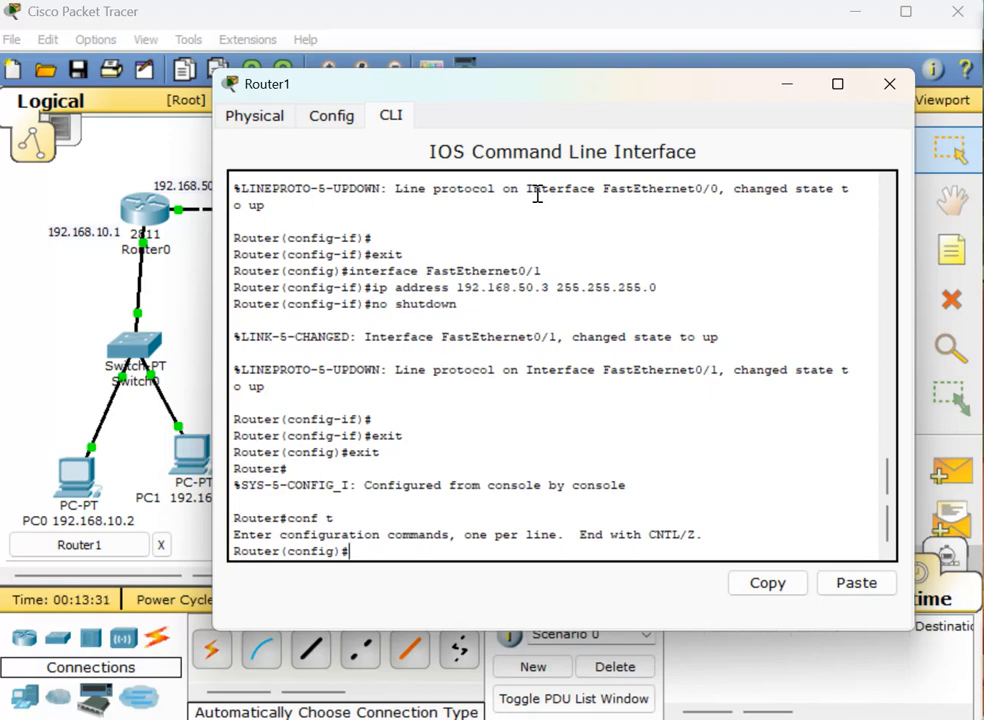
type("int f0/0")
key("Return")
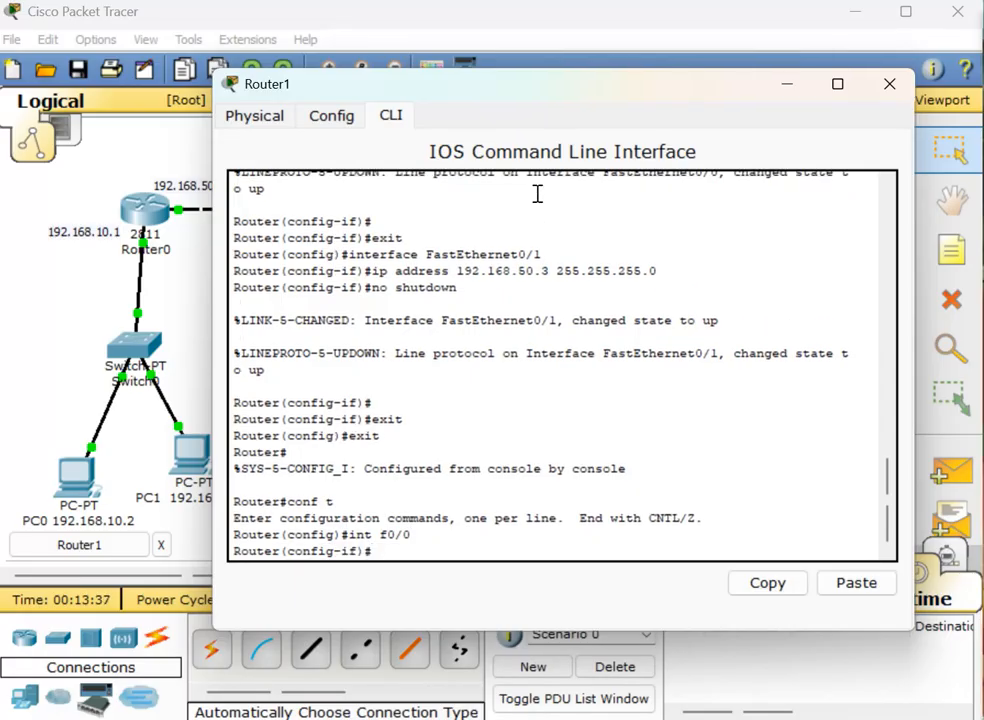
type("ip address 19")
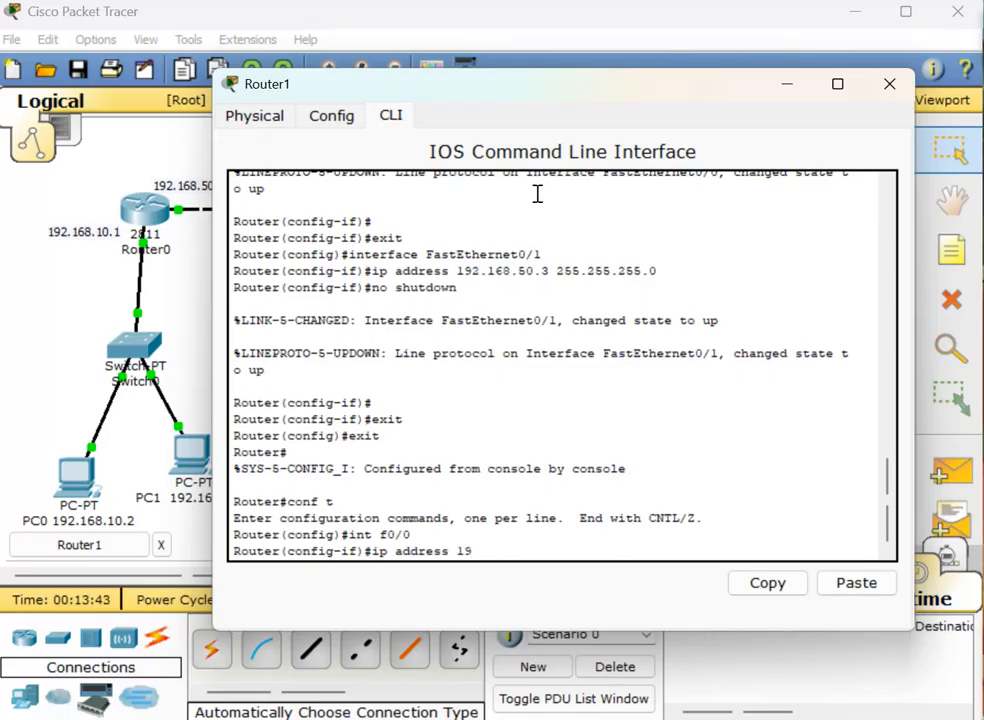
type("2.168.20.1 255.25")
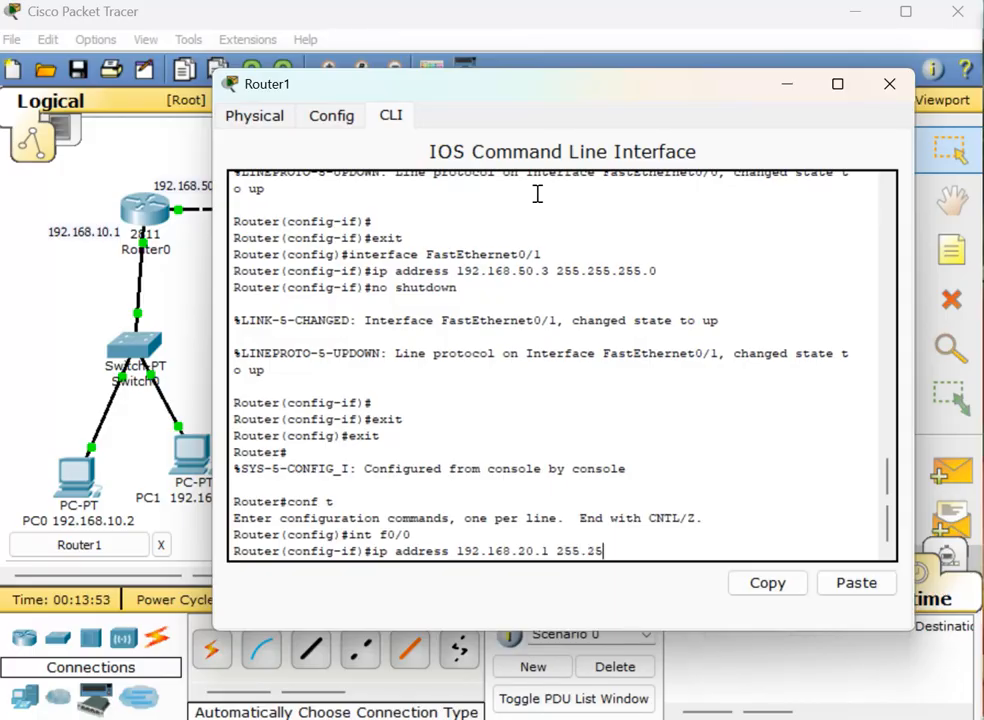
type("5.255.0")
key("Return")
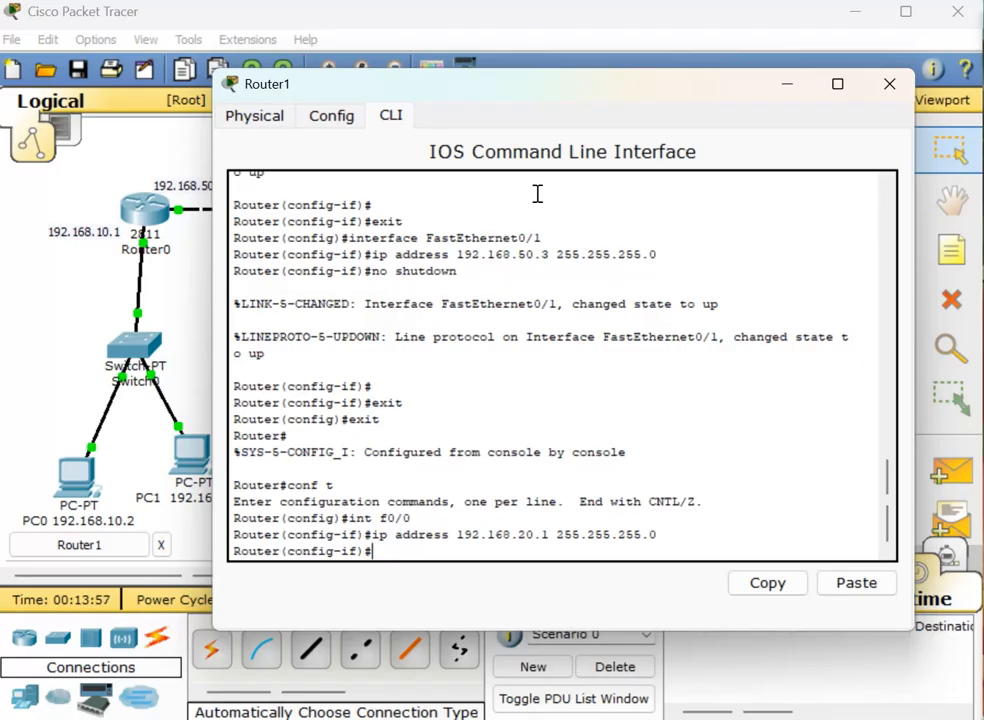
type("b")
key("BackSpace")
type("no shut")
key("Return")
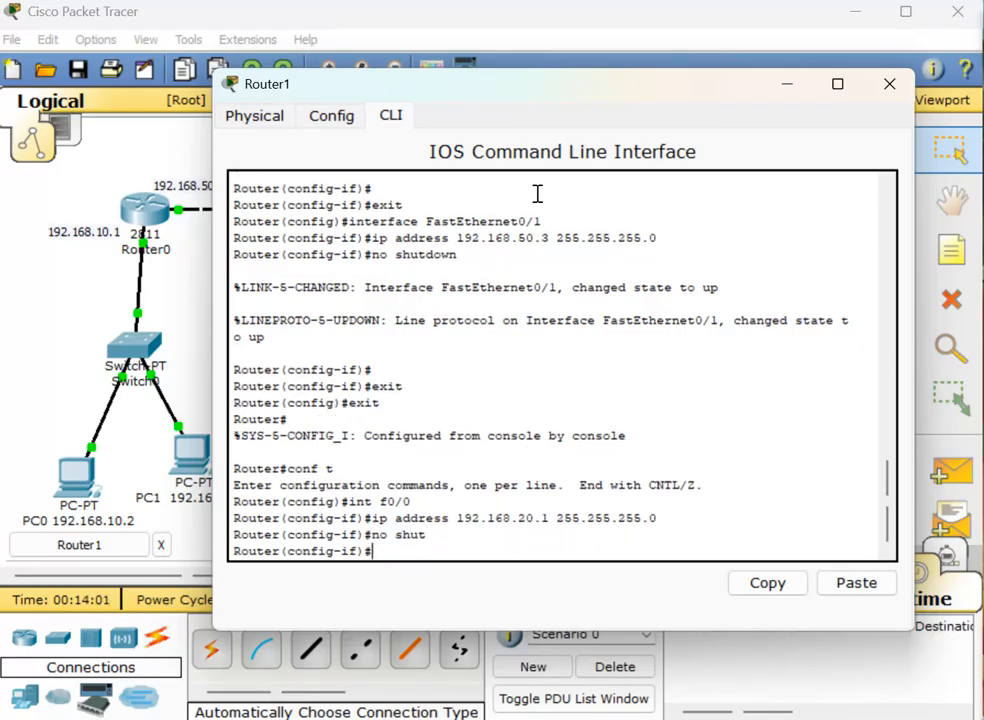
Start EIGRP process 10 on Router1, advertise network 192.168.20.0, and return to global configuration mode.
type("router eig")
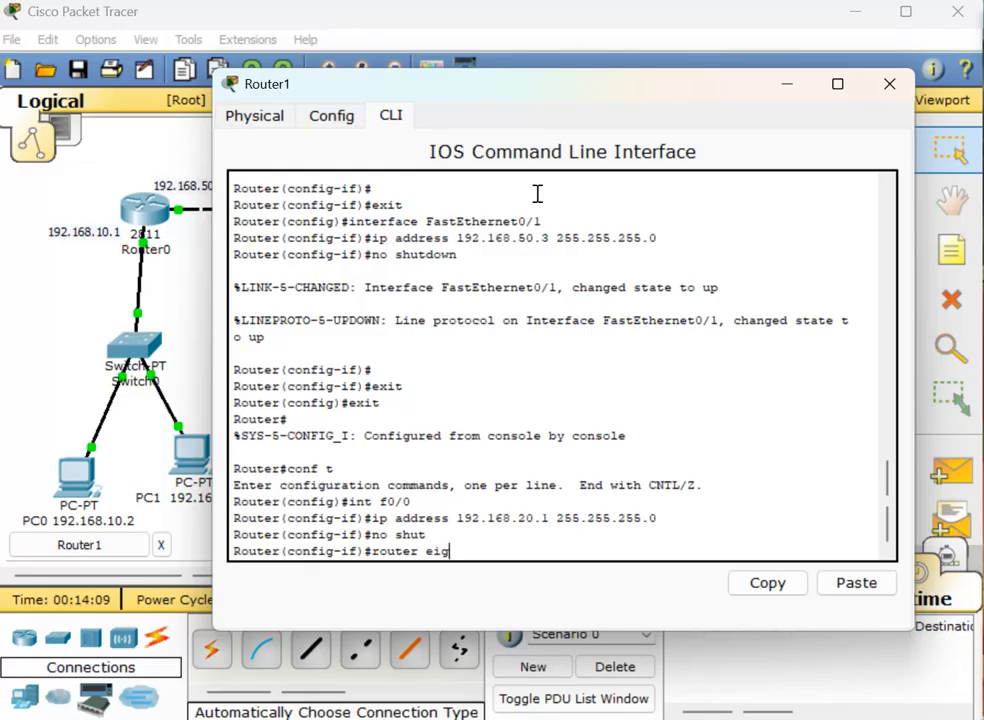
type("rp 10")
key("Return")
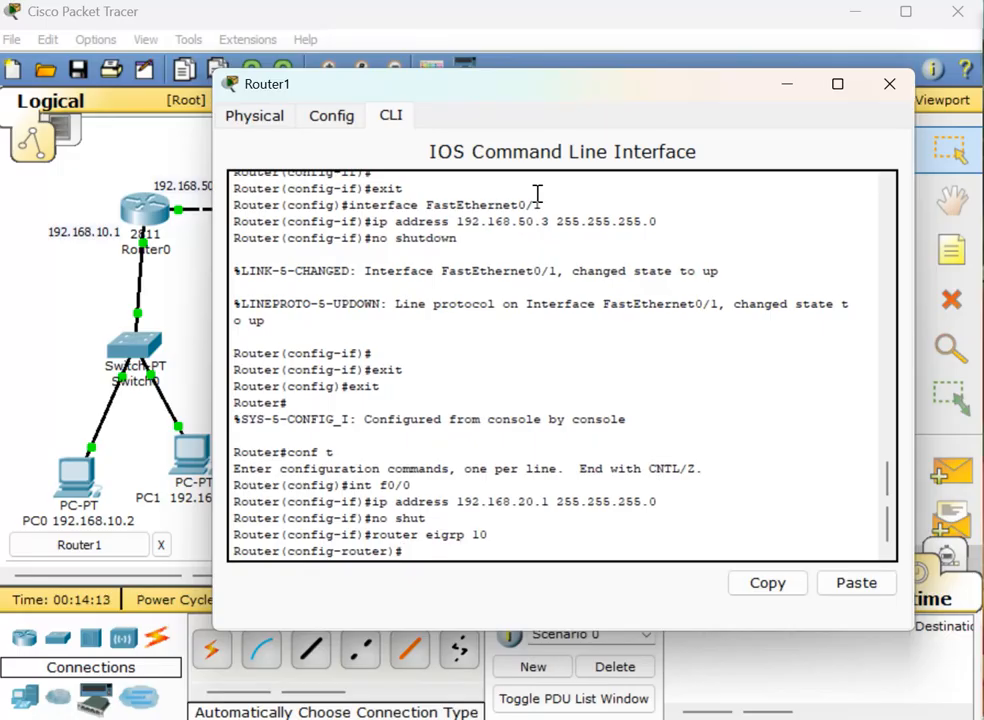
type("network 192.168")
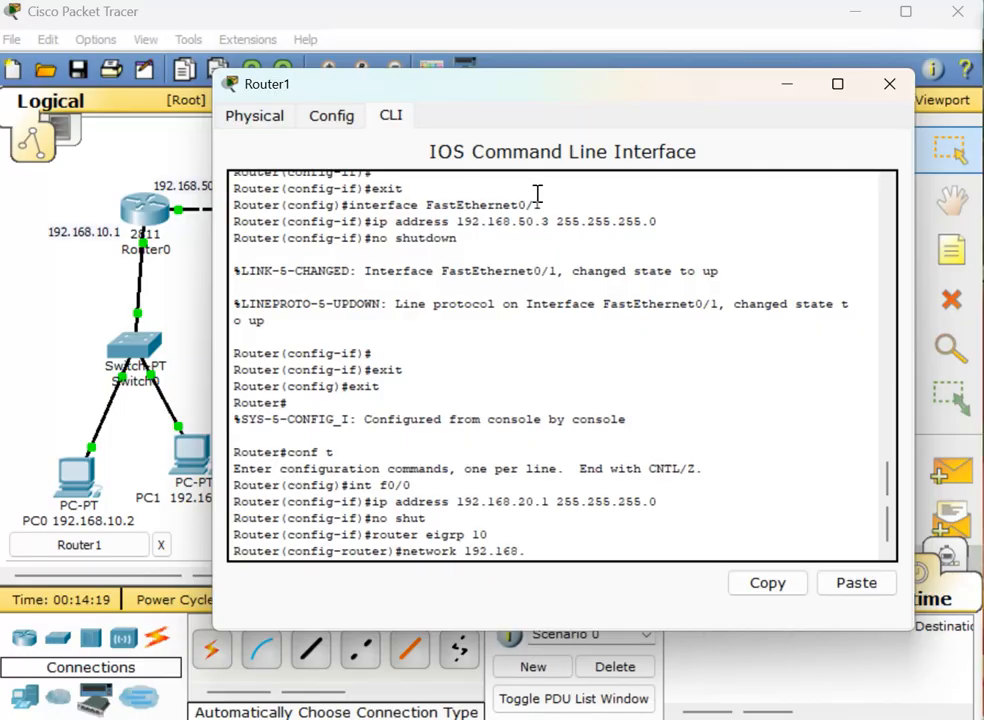
type(".20.0")
key("Return")
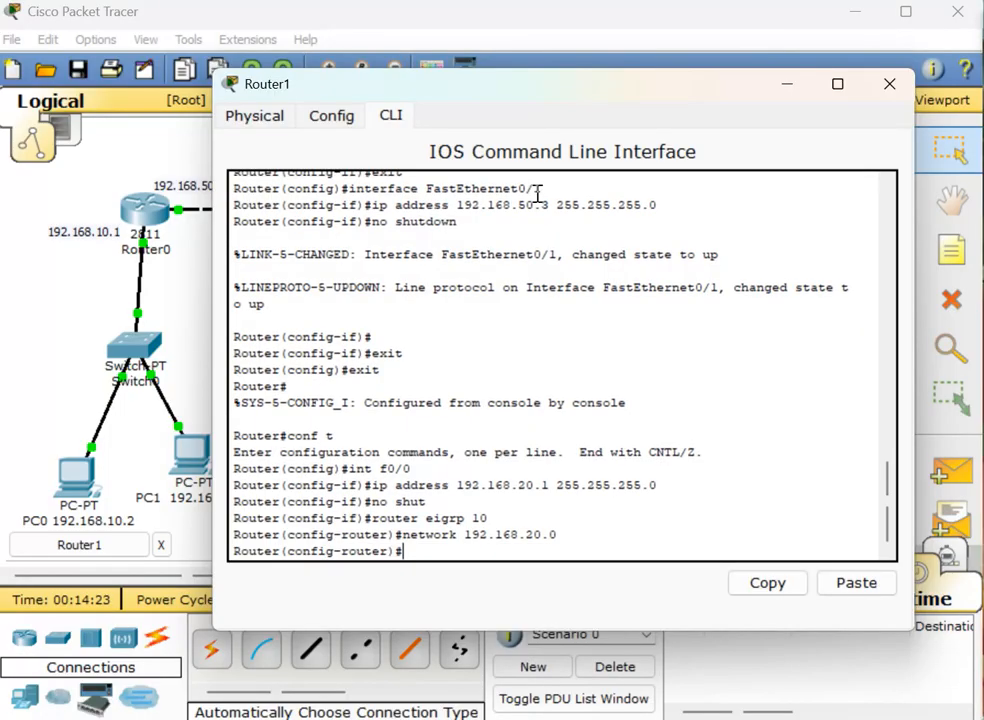
type("e")
type("xit")
key("Return")
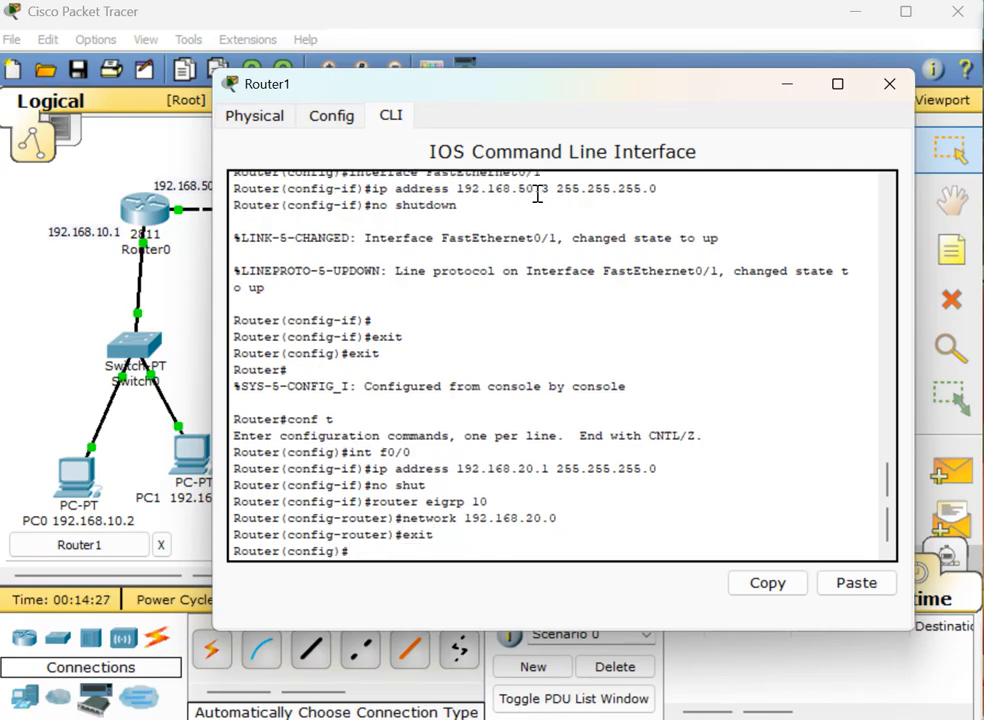
Assign Router1's interface f0/1 the address 192.168.50.3 with mask 255.255.255.0 and enable the interface.
type("inf f0/1")
key("Return")
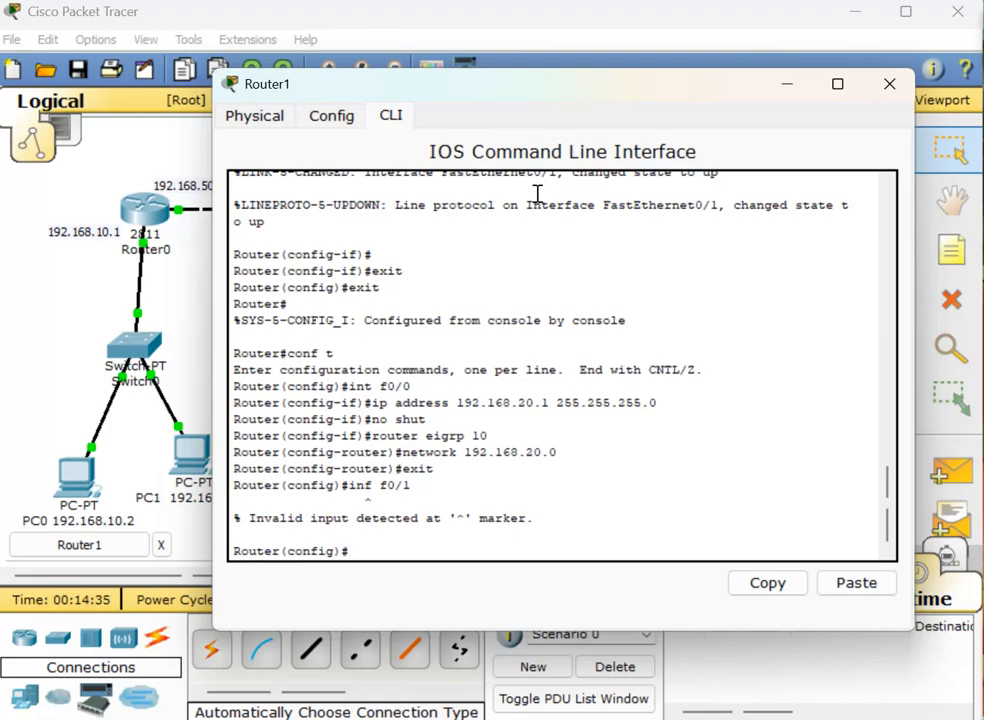
type("int")
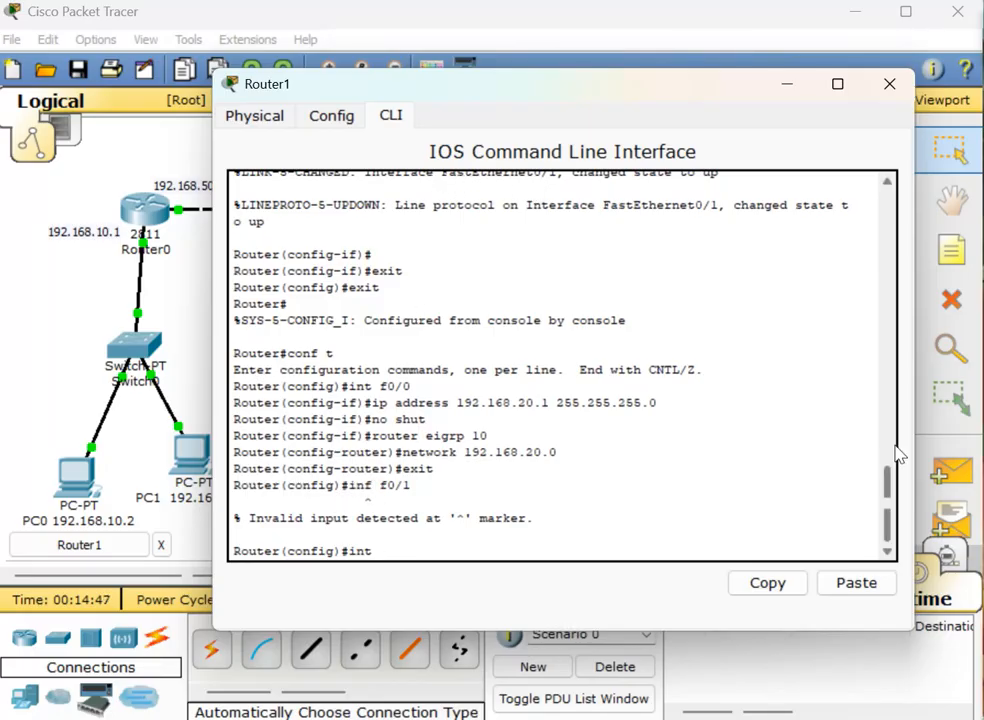
type("f0/1")
key("Return")
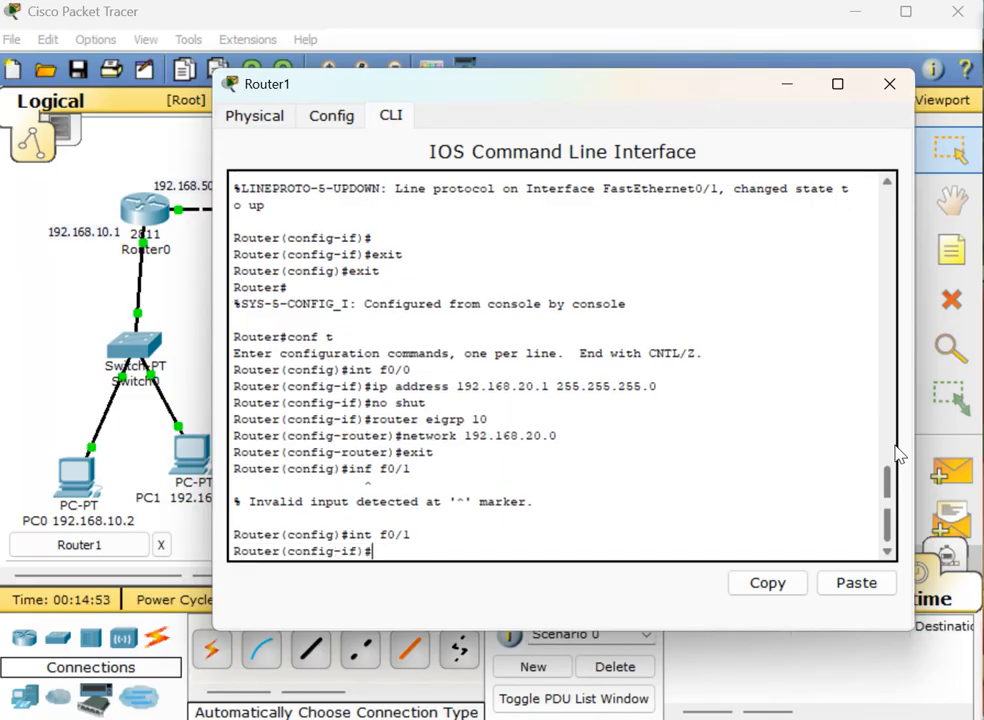
type("ip address")
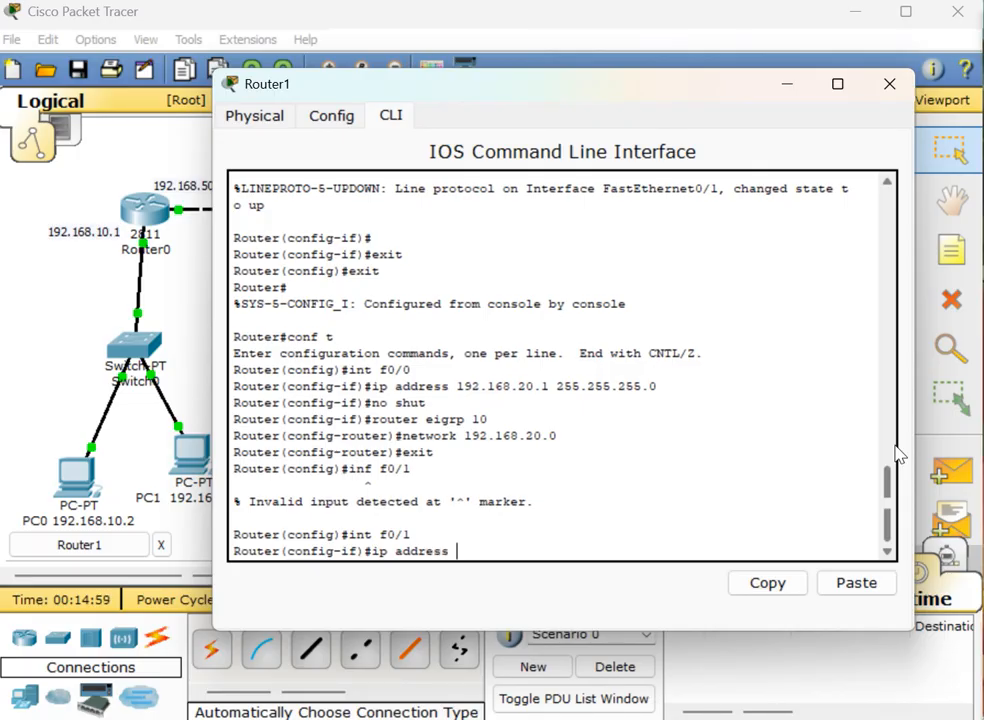
type(" 192.168.50.3")
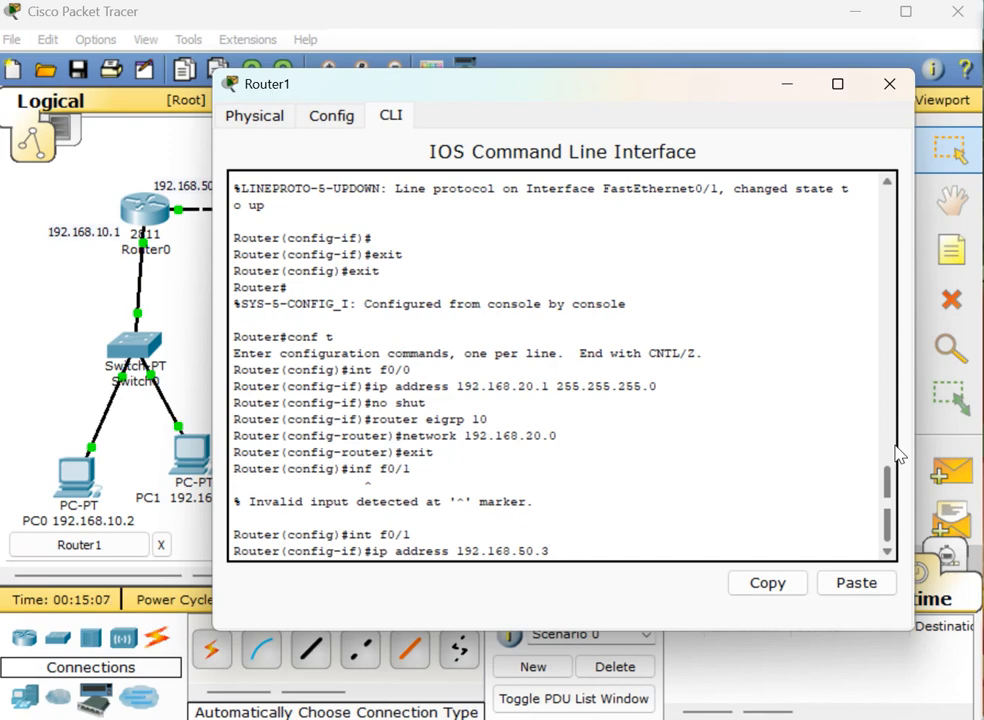
type(" 255.255.255.0")
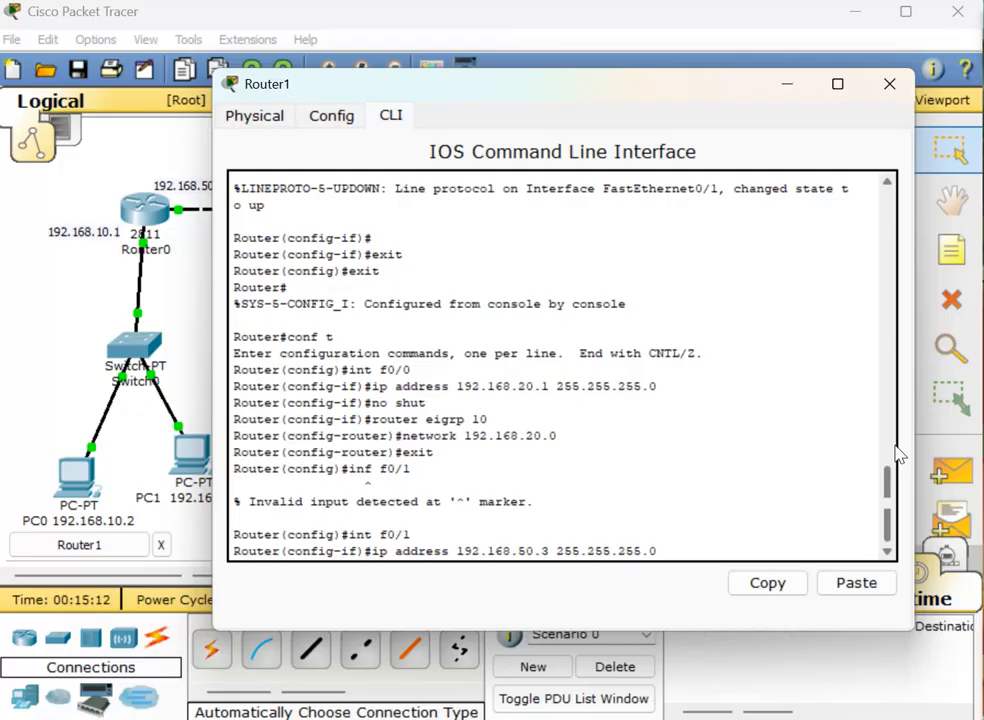
key("Return")
type("n")
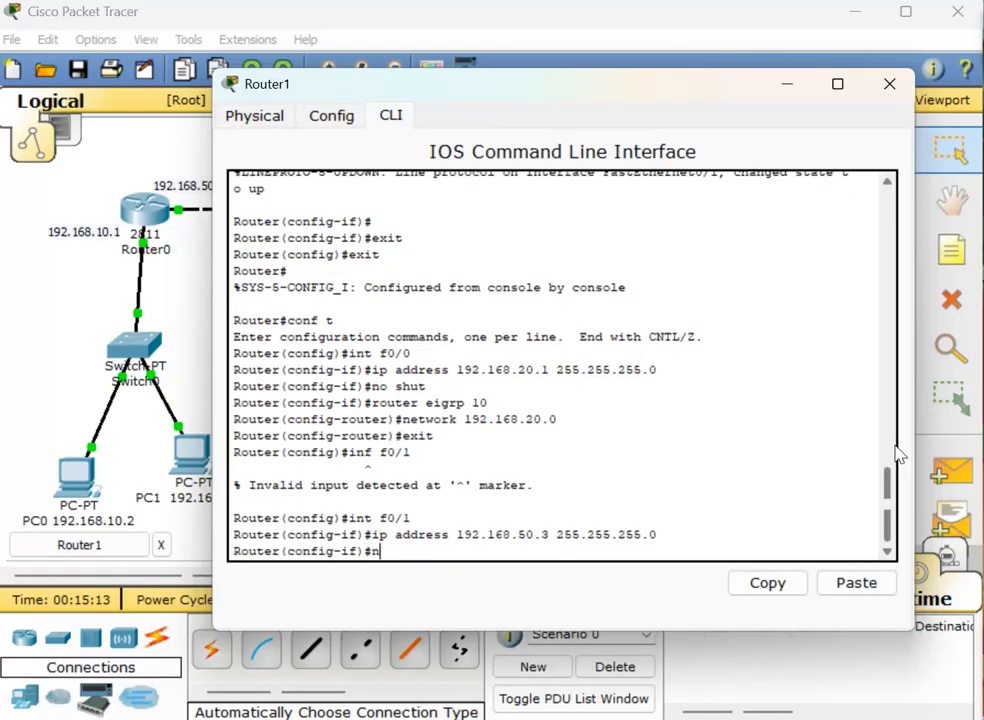
type("o shut")
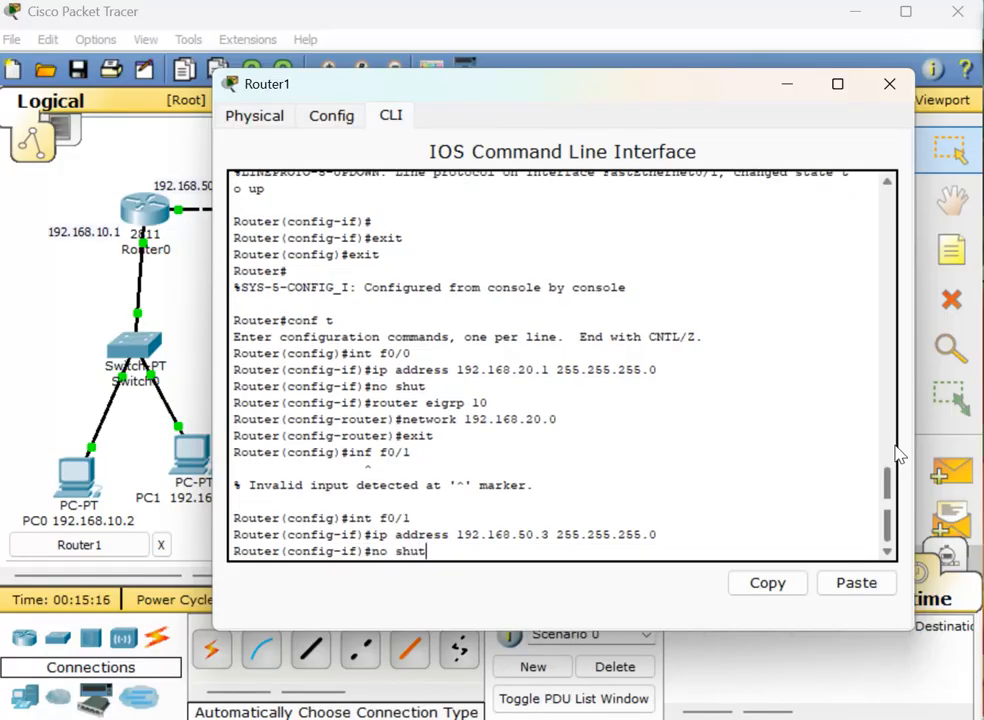
key("Return")
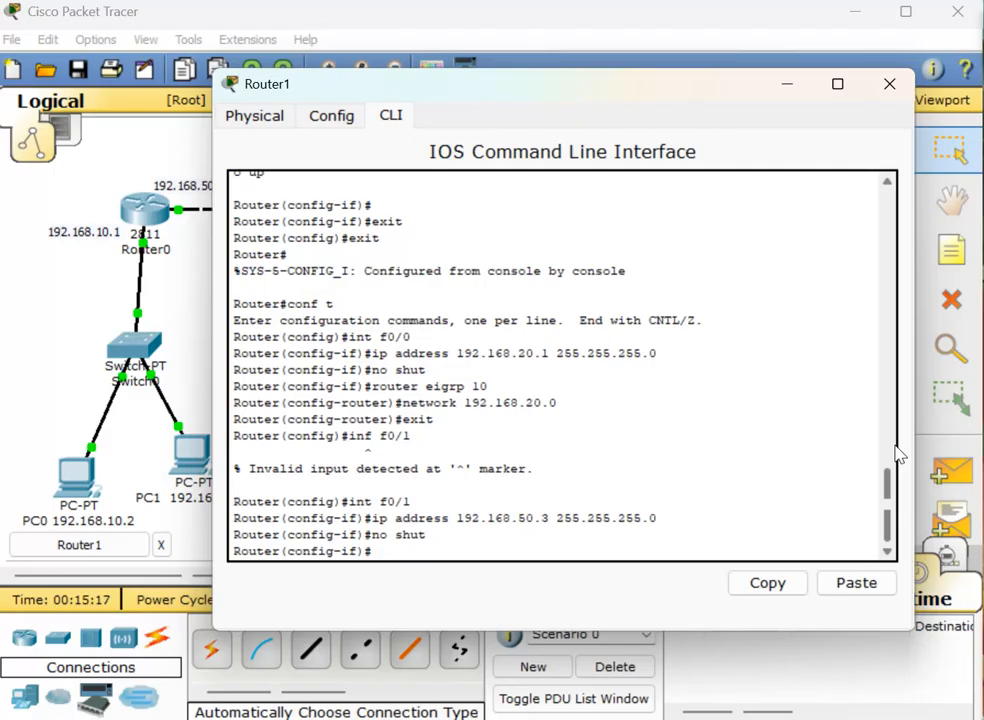
Advertise network 192.168.50.0 in Router1's EIGRP process 10.
type("router")
type("eigrp 10")
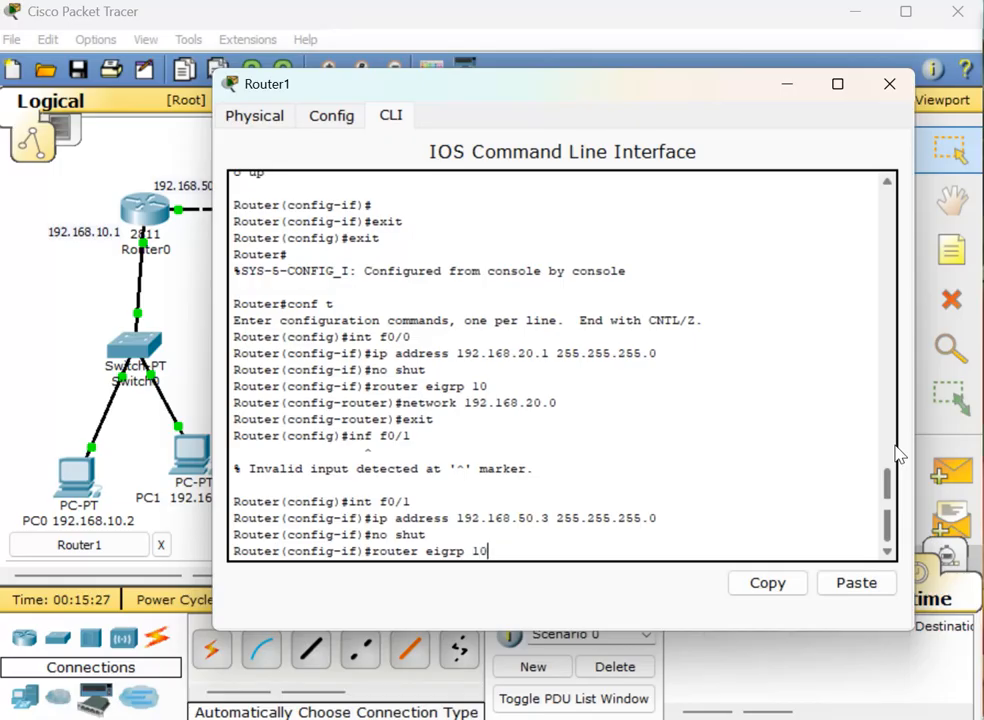
key("Return")
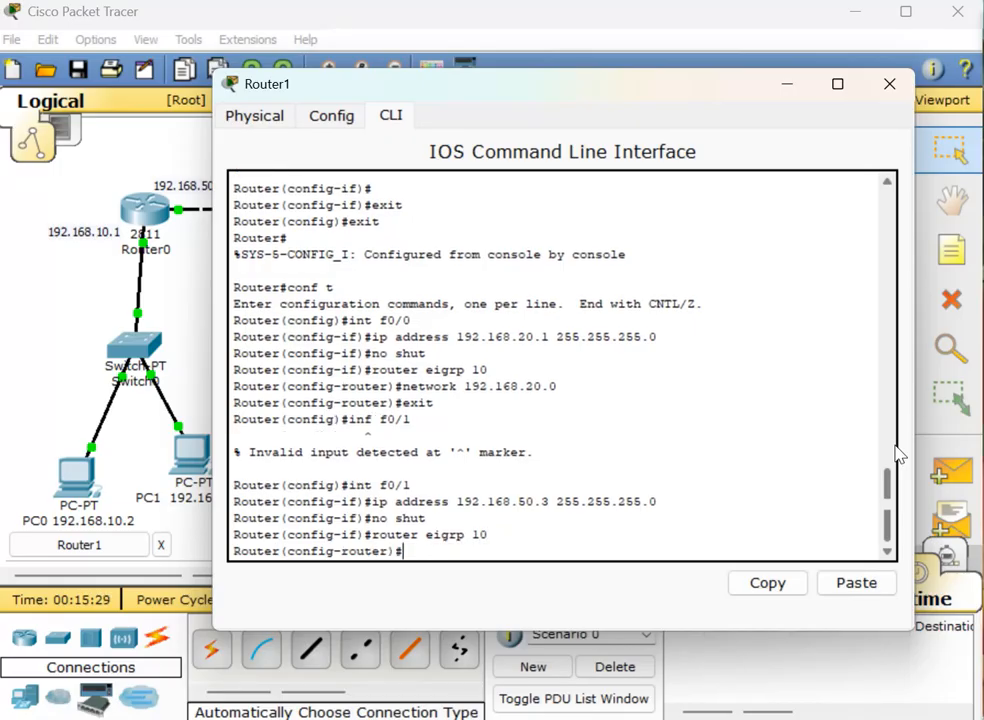
type("n")
type("etwork 192.16")
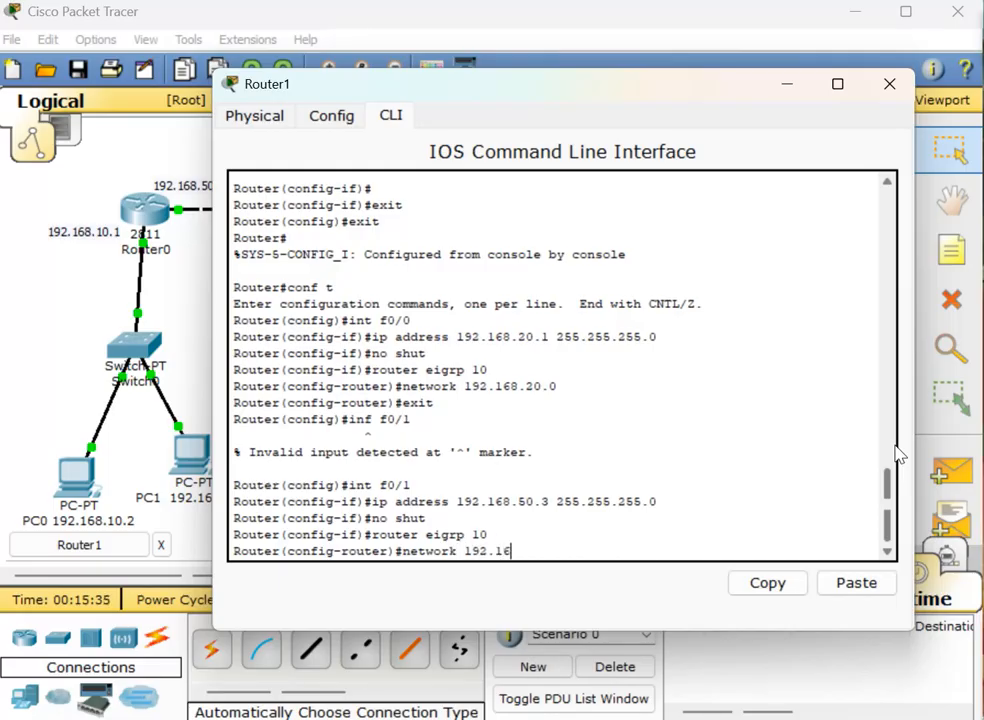
type("8.50.0")
key("Return")
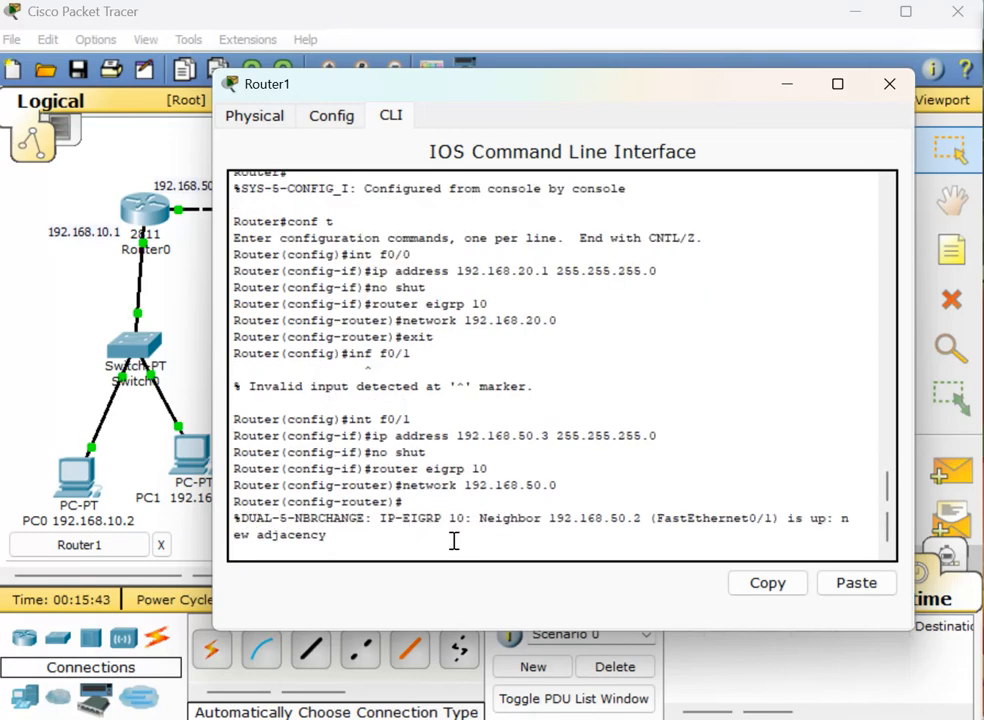
Exit router configuration mode on Router1 and close the router's window.
left_click_drag(589, 92, 627, 262)
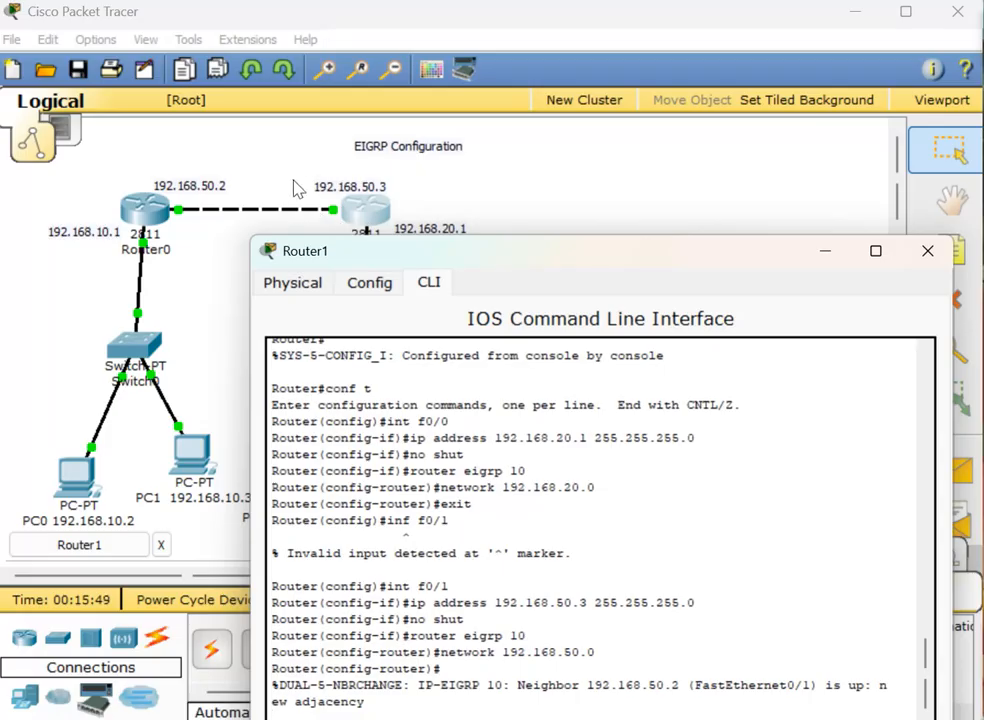
left_click_drag(573, 259, 590, 75)
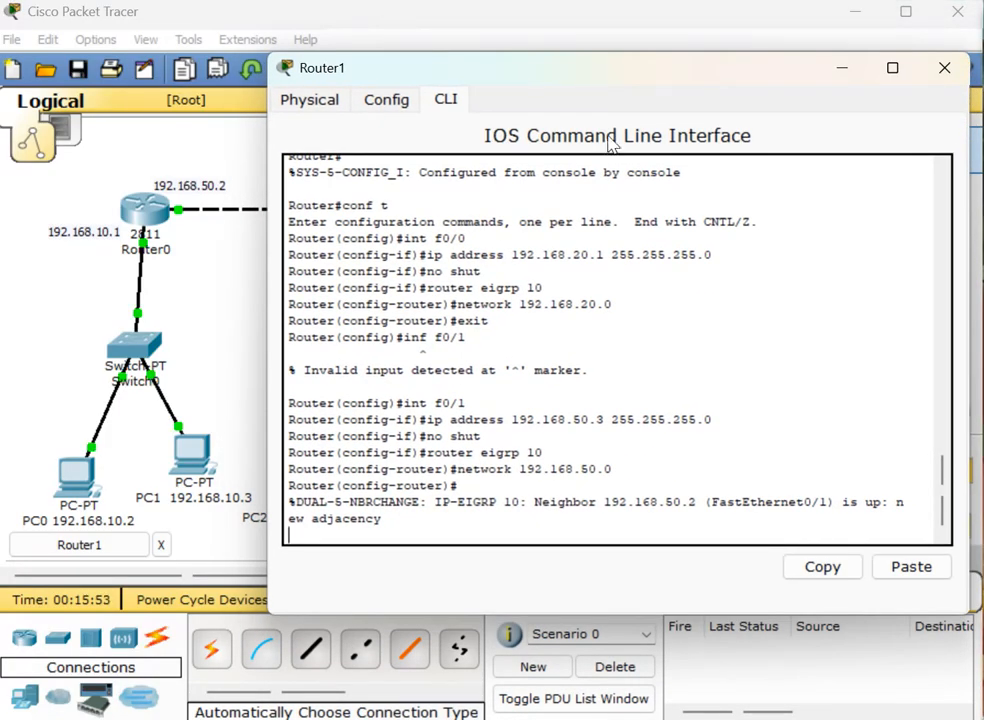
key("Return")
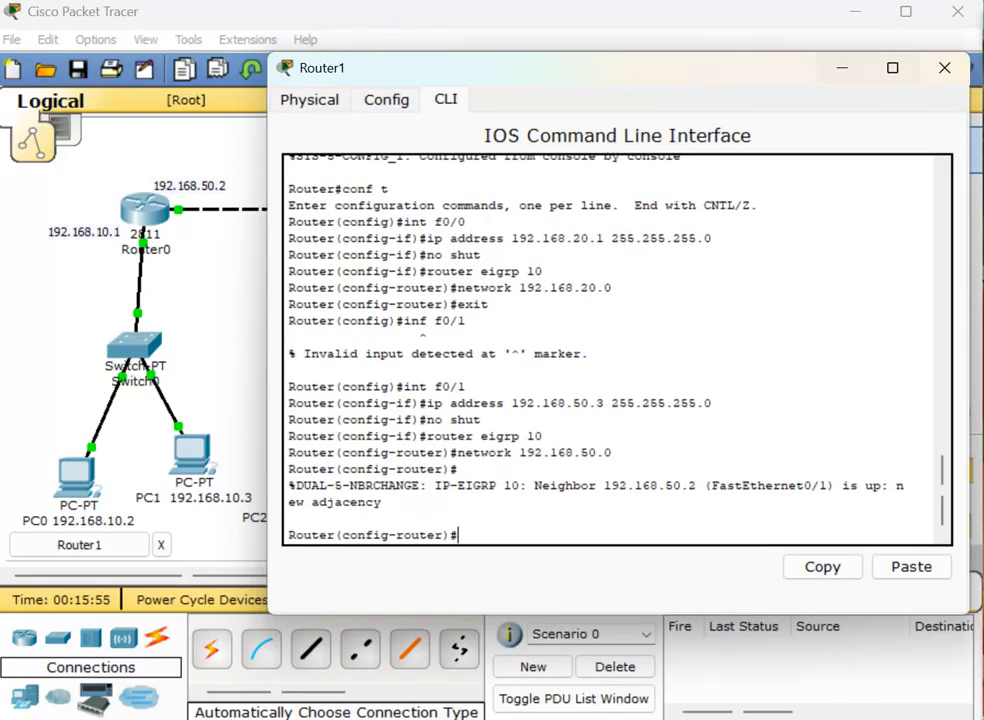
type("exit")
key("Return")
left_click(944, 67)
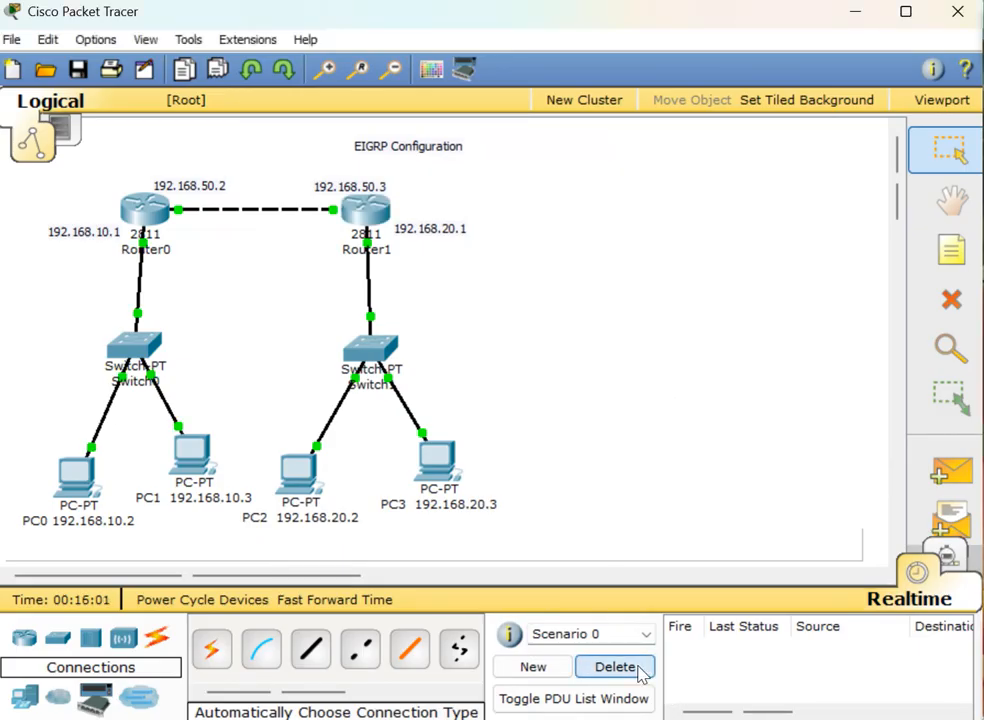
Send a simple PDU from PC0 to Router1 to test connectivity across the EIGRP link.
left_click(950, 470)
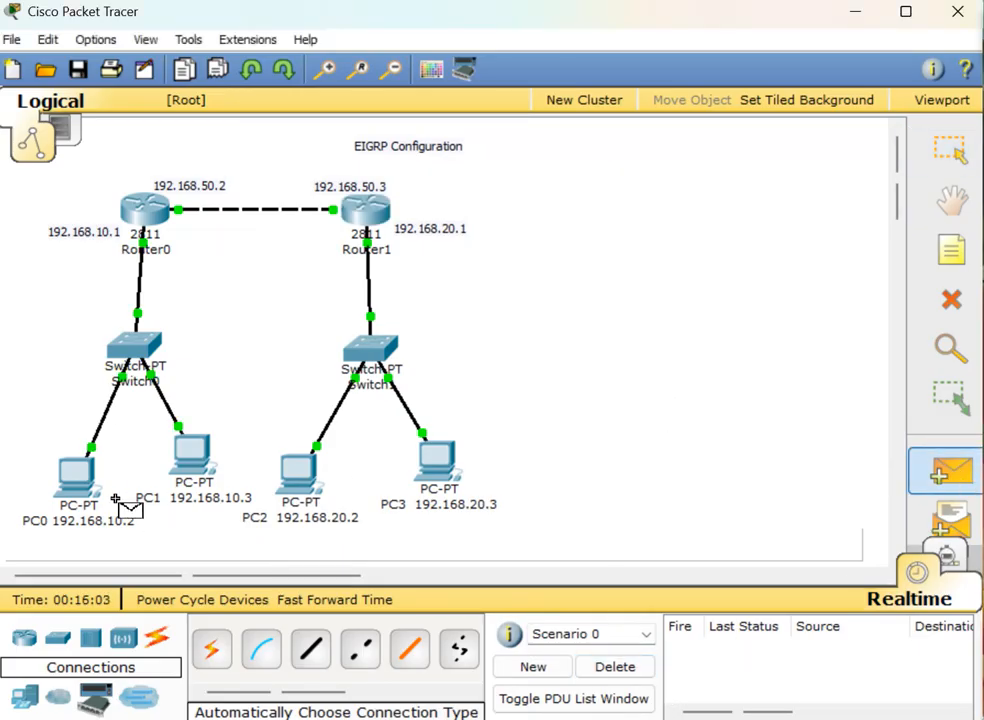
left_click(70, 475)
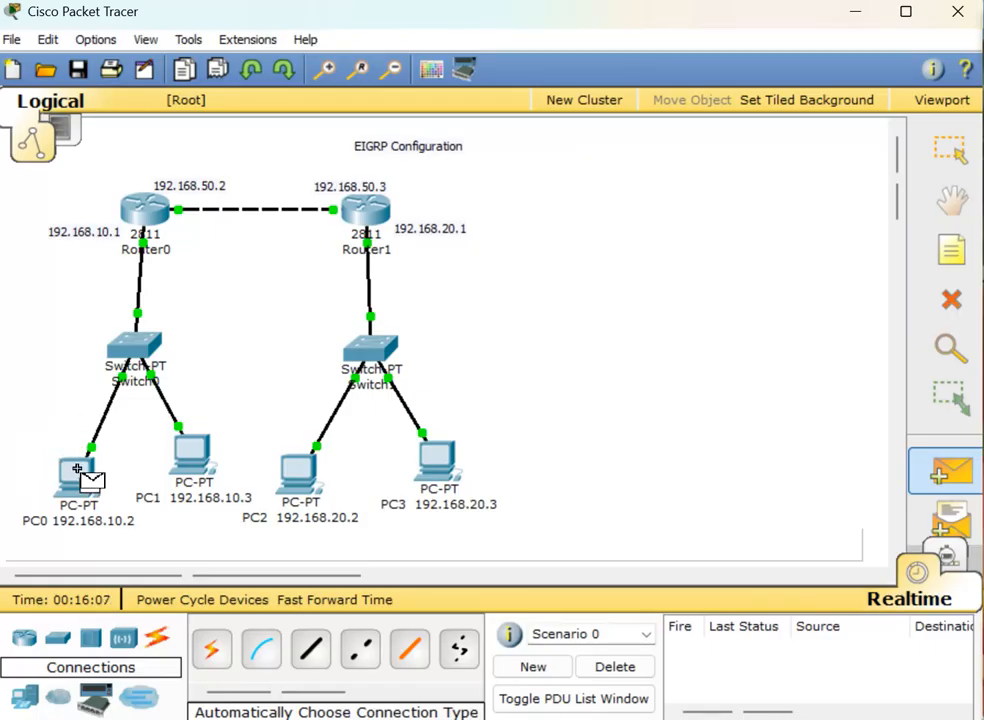
mouse_move(78, 468)
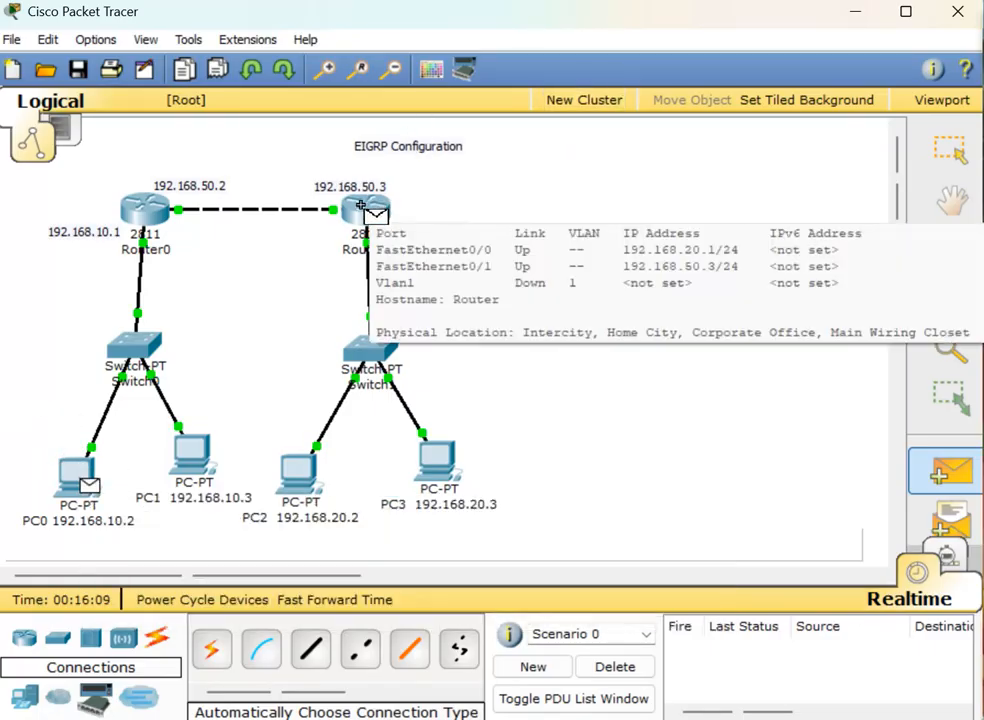
left_click(356, 210)
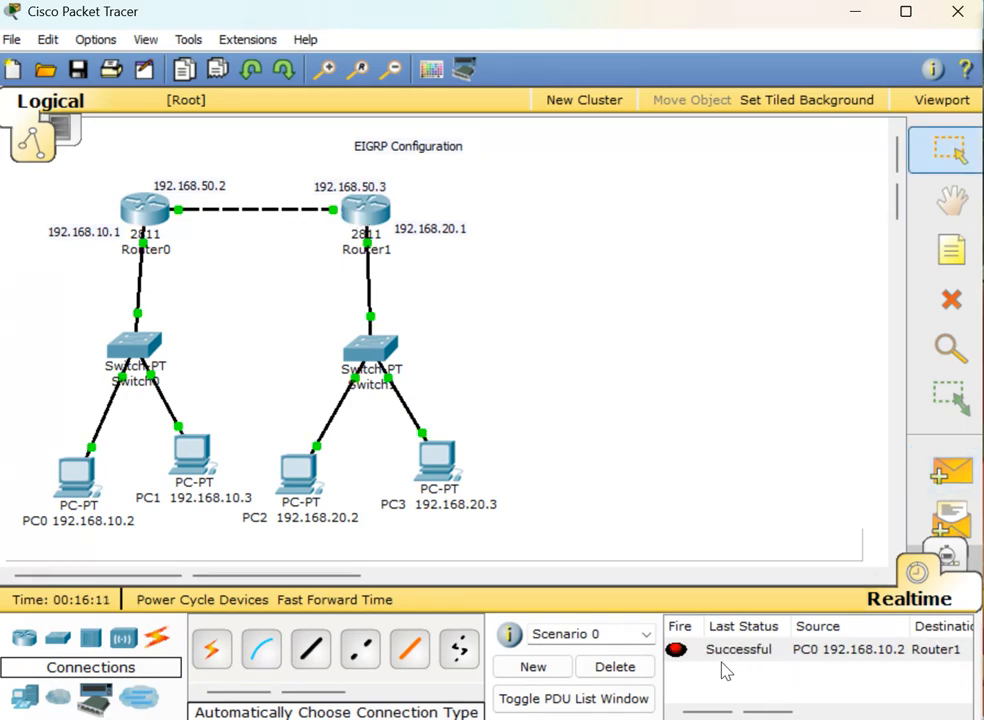
Send a simple PDU from PC0 to PC3 to test communication between the two LANs.
left_click(950, 472)
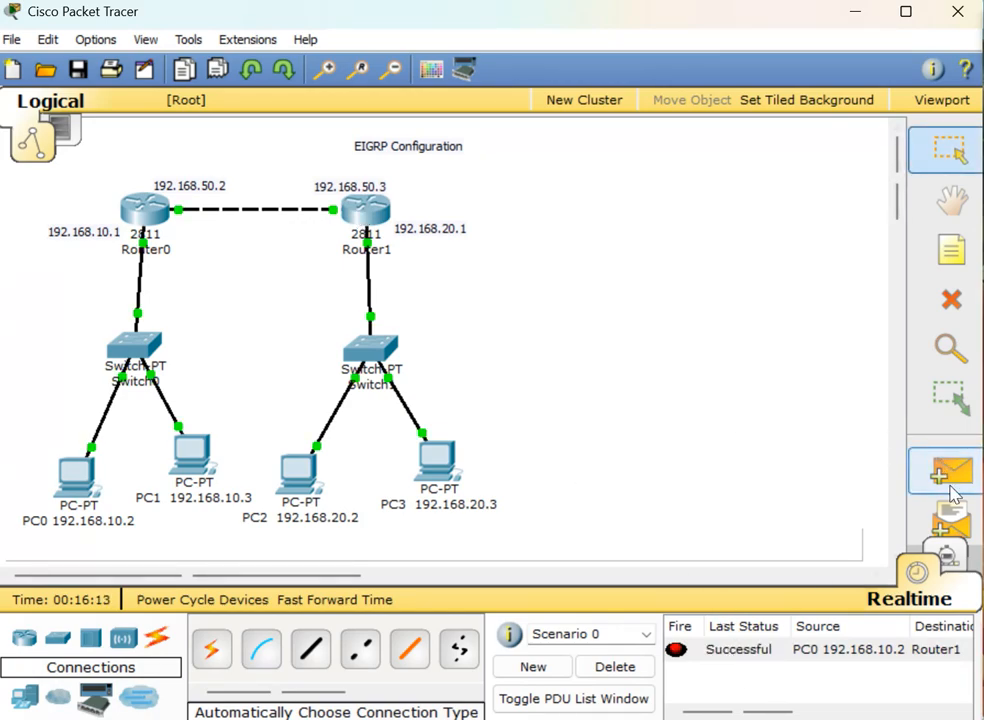
left_click(79, 472)
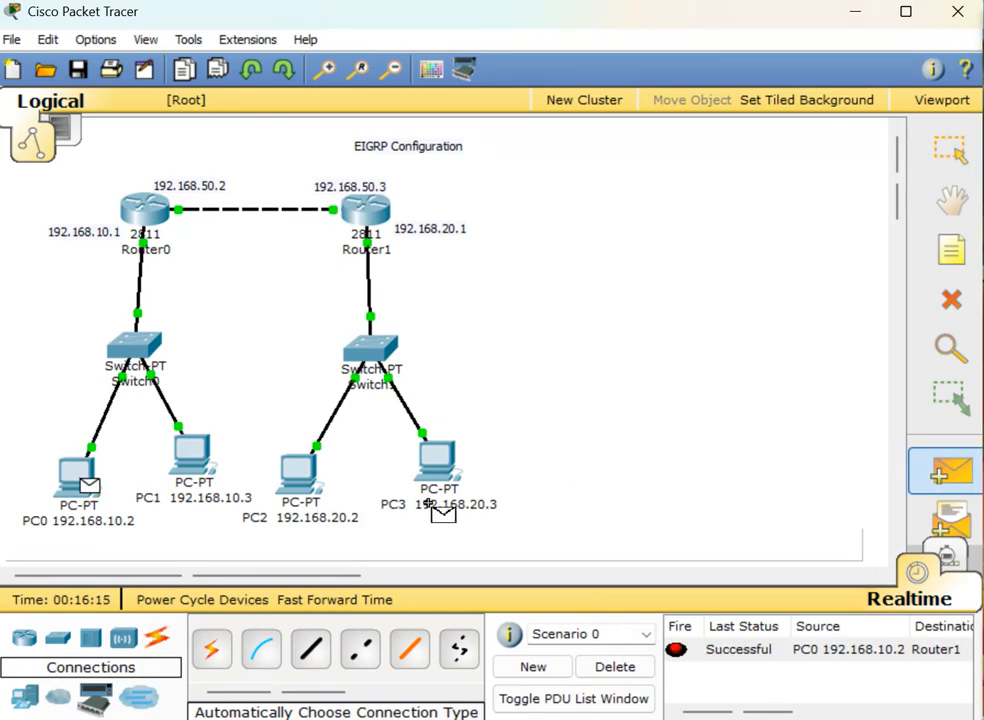
left_click(432, 455)
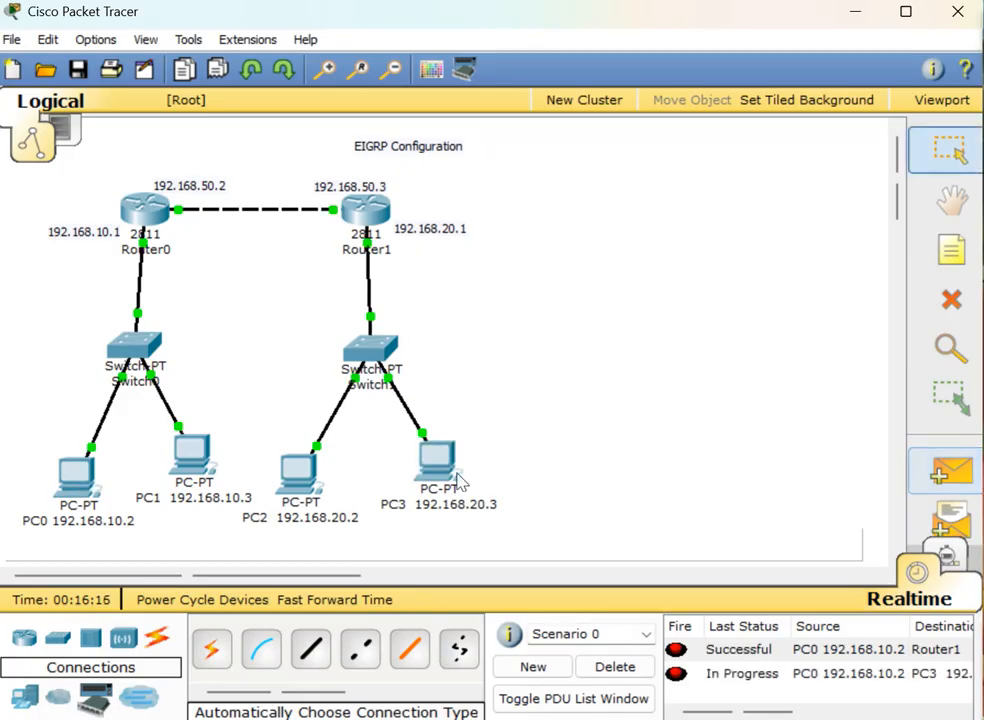
Fire the existing PDU from PC0 to PC3 again to recheck communication between the LANs.
left_click(679, 676)
left_click(679, 676)
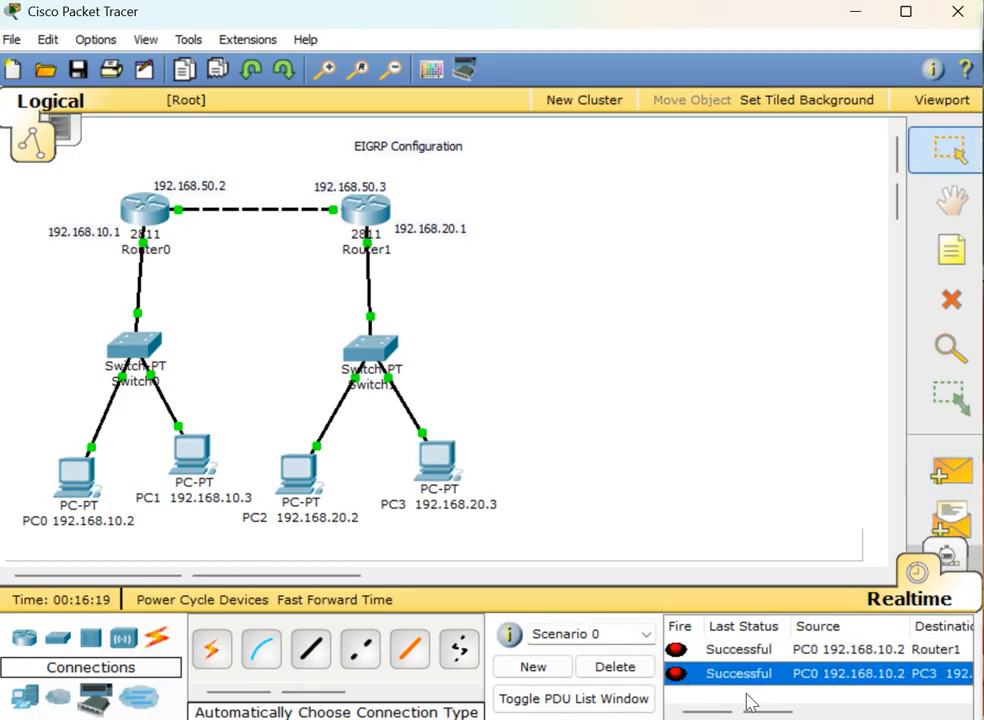
left_click(705, 513)
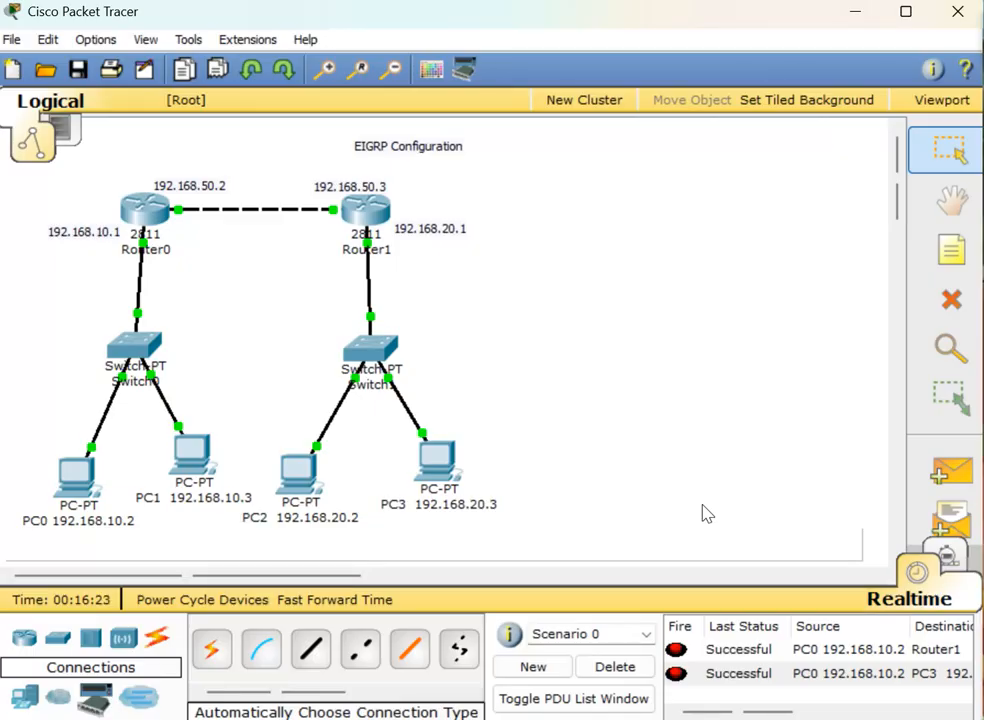
Clear the PDUs of Scenario 0, and send and re-fire a simple PDU from PC3 to PC1.
left_click(640, 667)
left_click(949, 472)
left_click(436, 458)
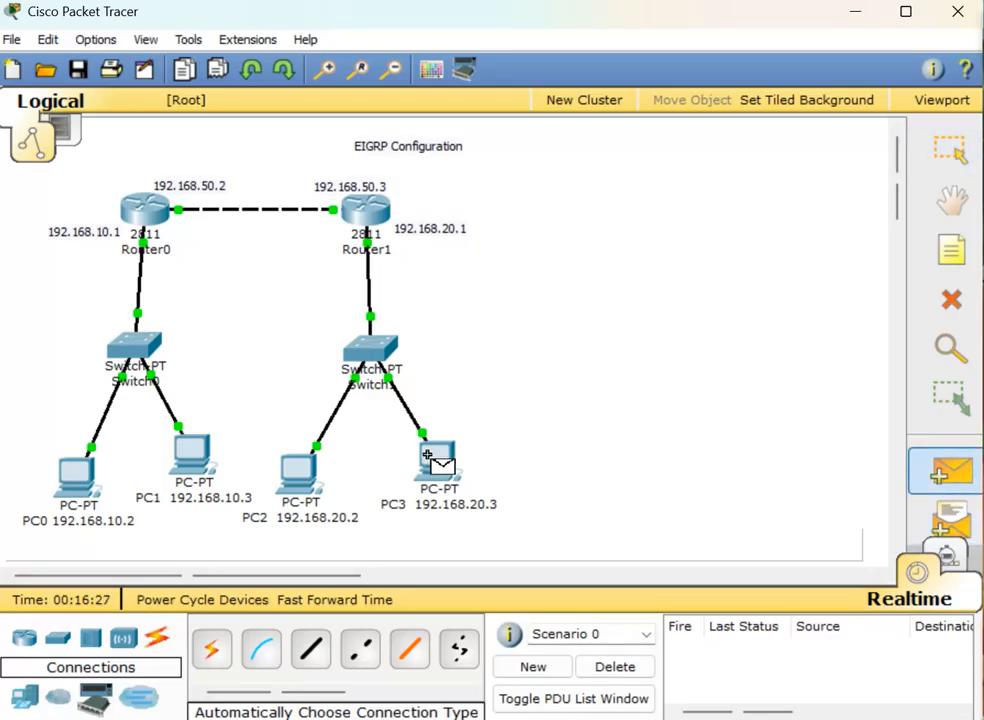
left_click(190, 456)
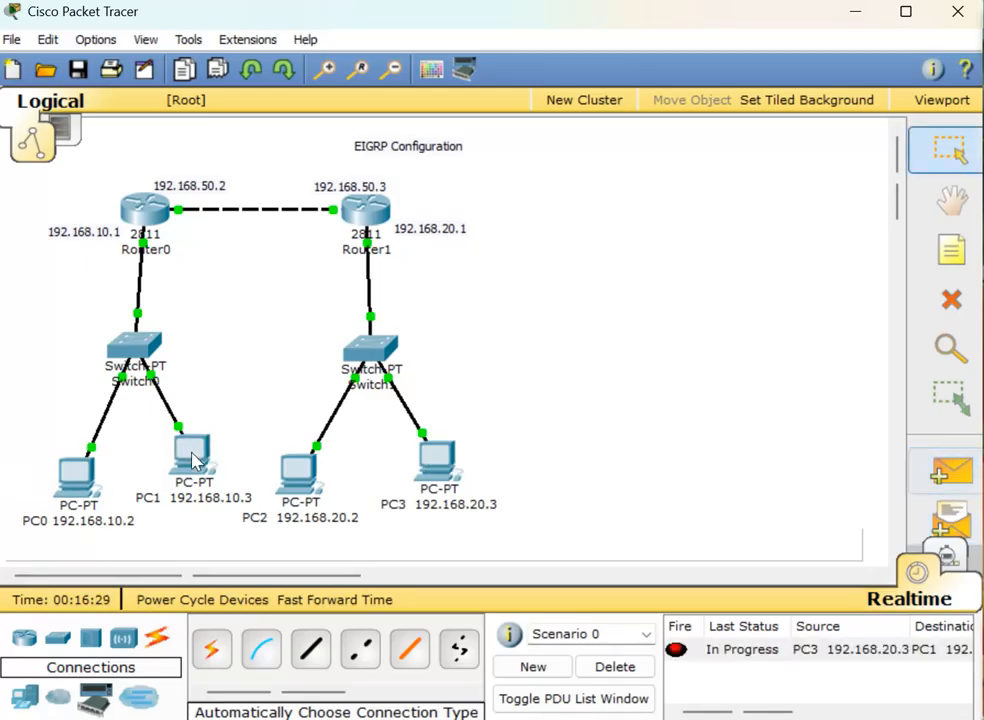
left_click(678, 651)
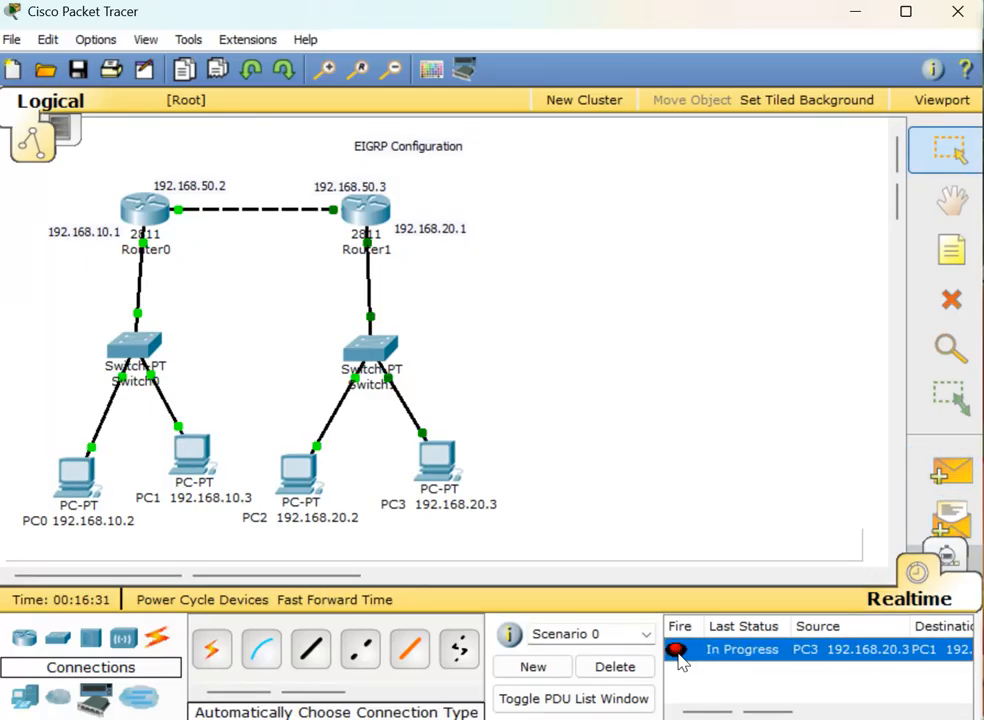
Add a second simple PDU from PC3 to PC1 to repeat the test between the LANs.
left_click(949, 471)
left_click(438, 460)
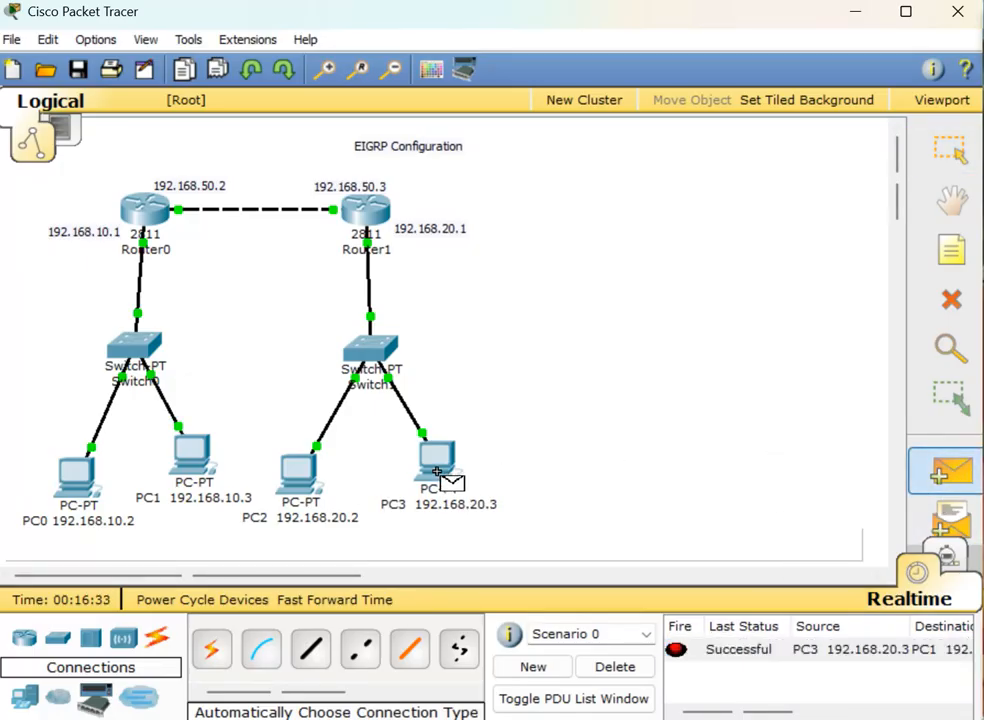
left_click(192, 455)
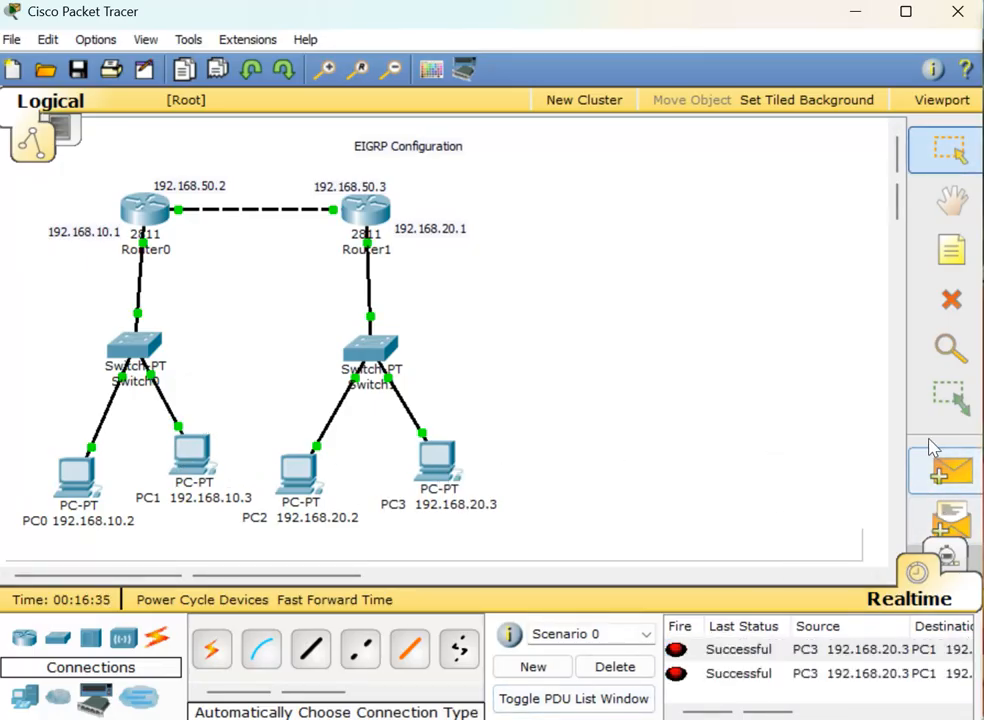
Send a simple PDU from PC2 to PC1 to test communication between the two LANs.
left_click(945, 473)
left_click(298, 468)
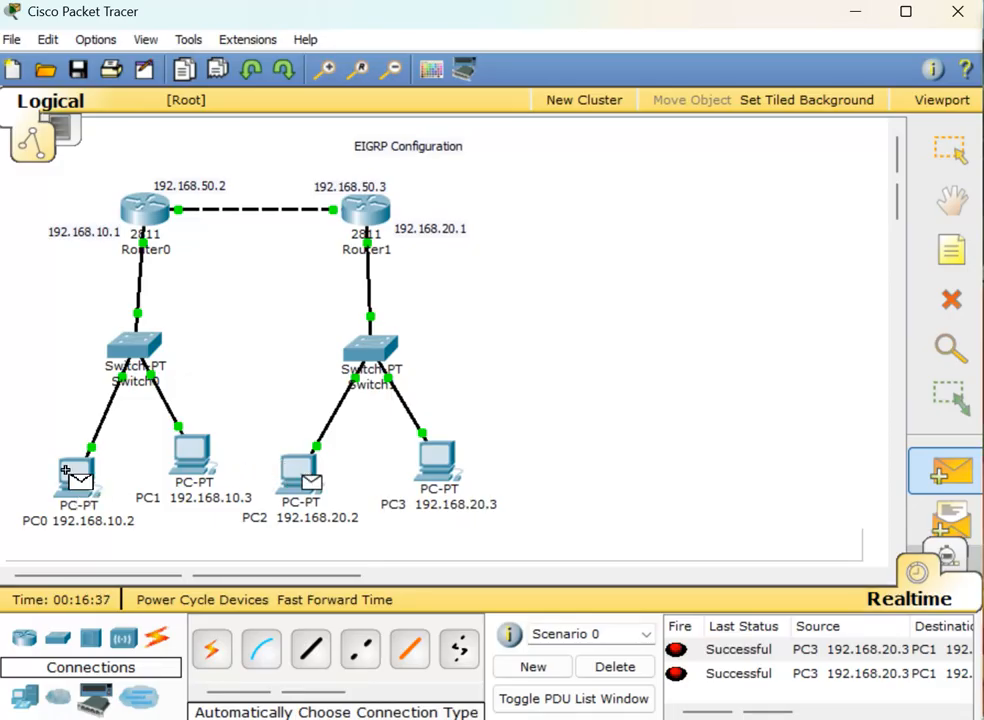
left_click(190, 452)
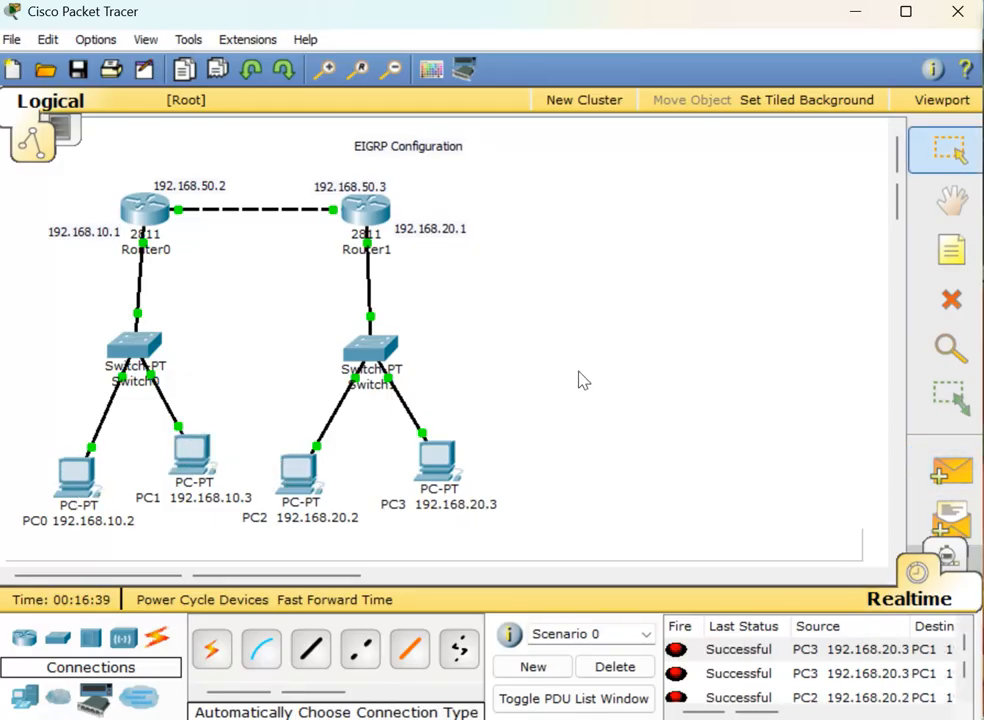